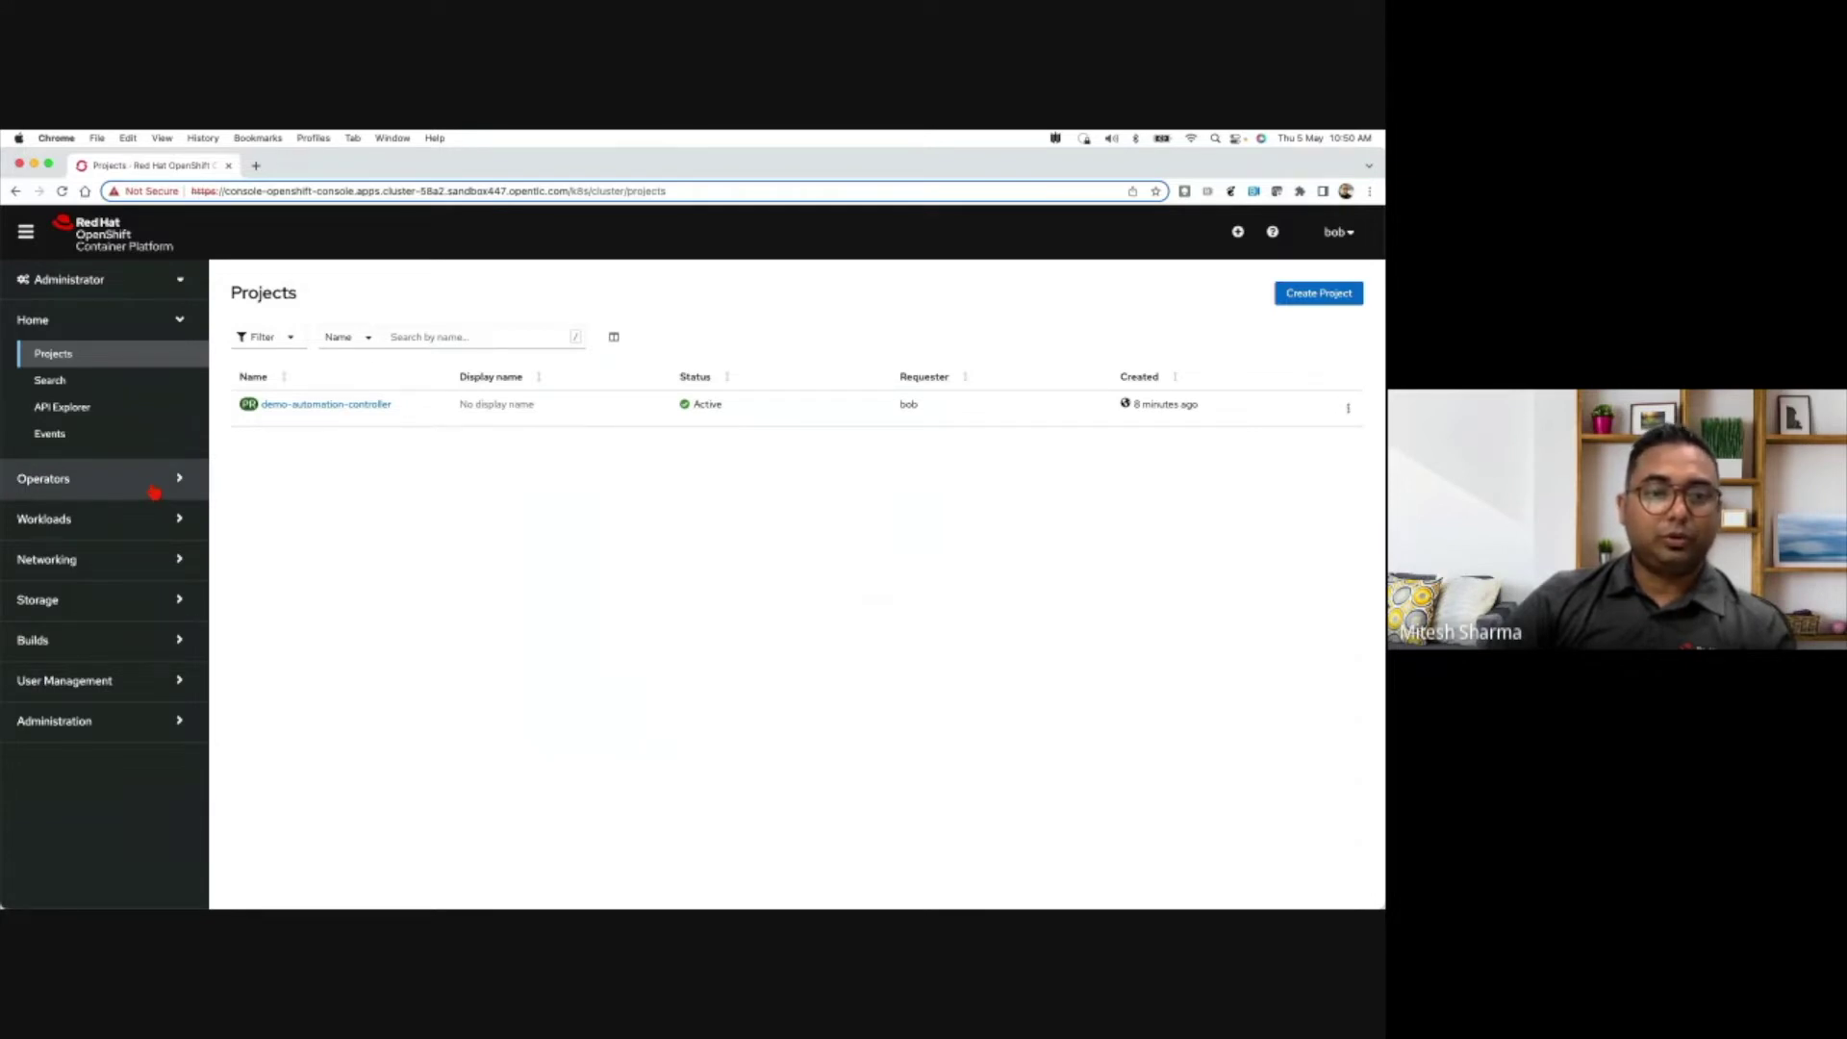
- Filter OperatorHub by 'ansible' and open the Ansible Automation Platform operator details, version 2.1.2
left_click(154, 493)
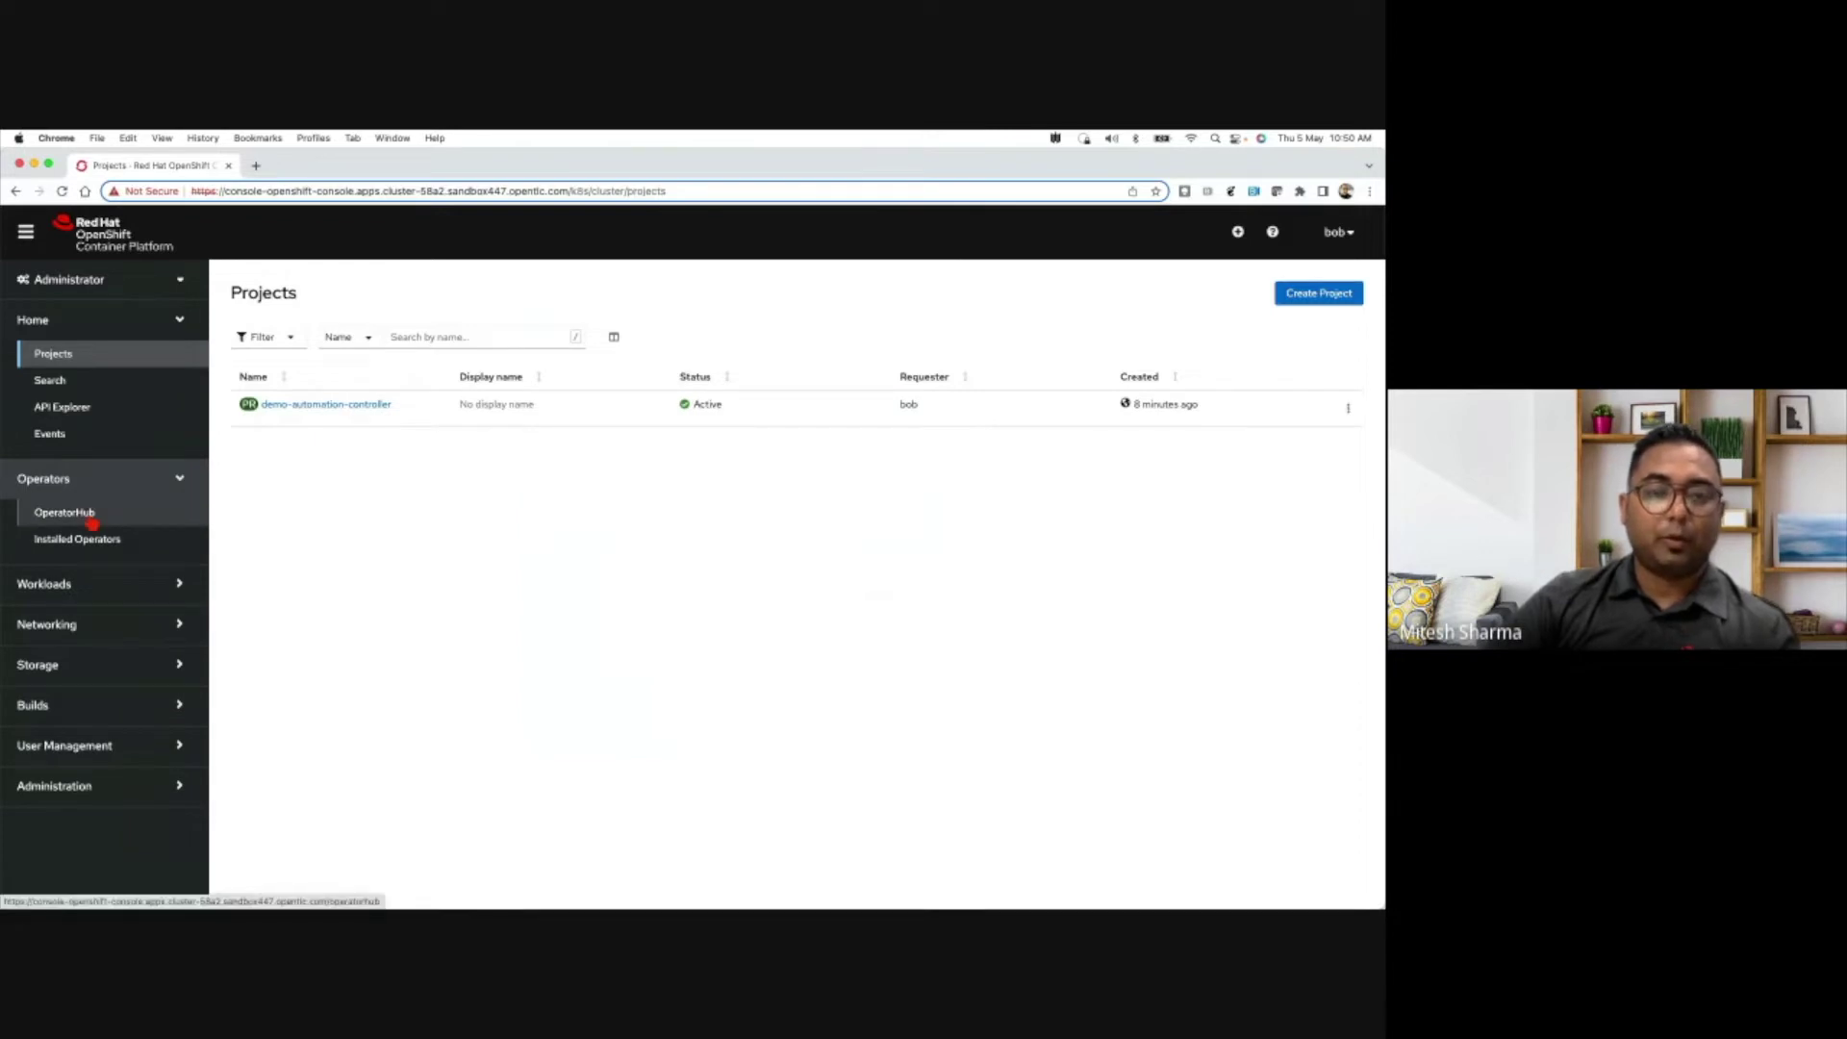
left_click(91, 519)
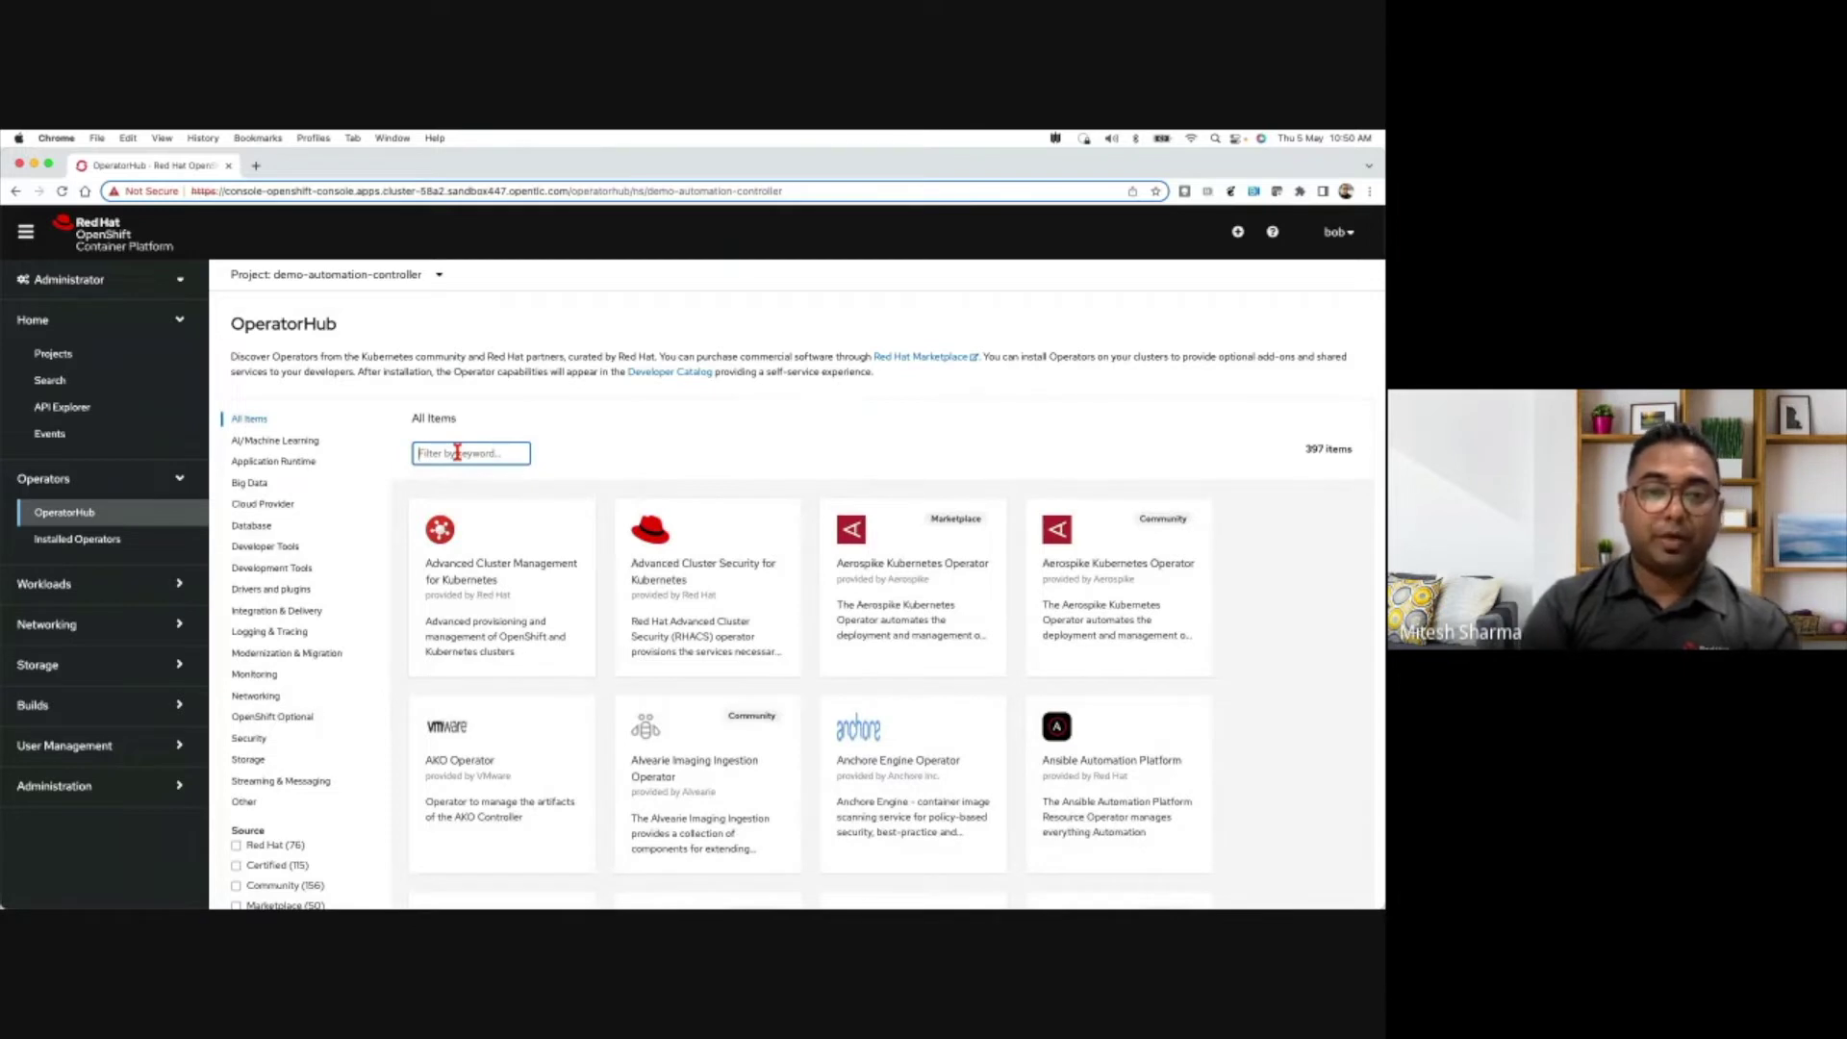
type("ansible")
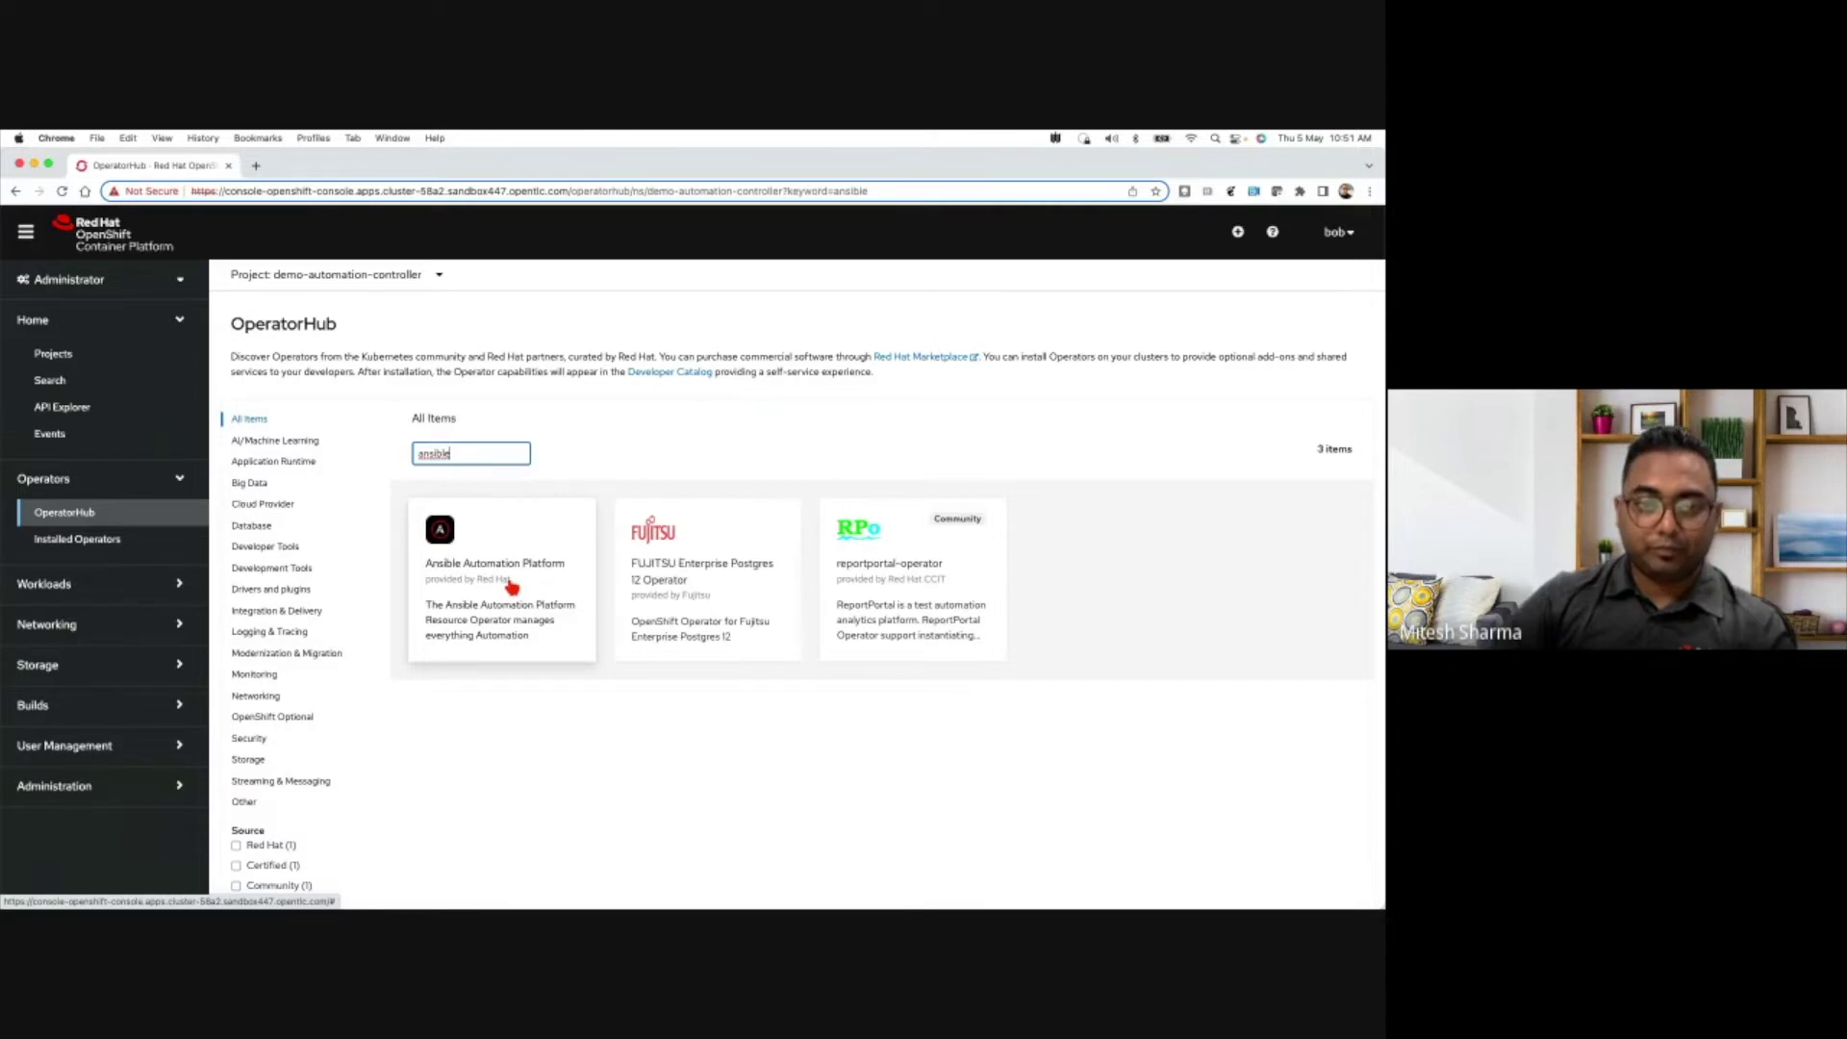
left_click(511, 587)
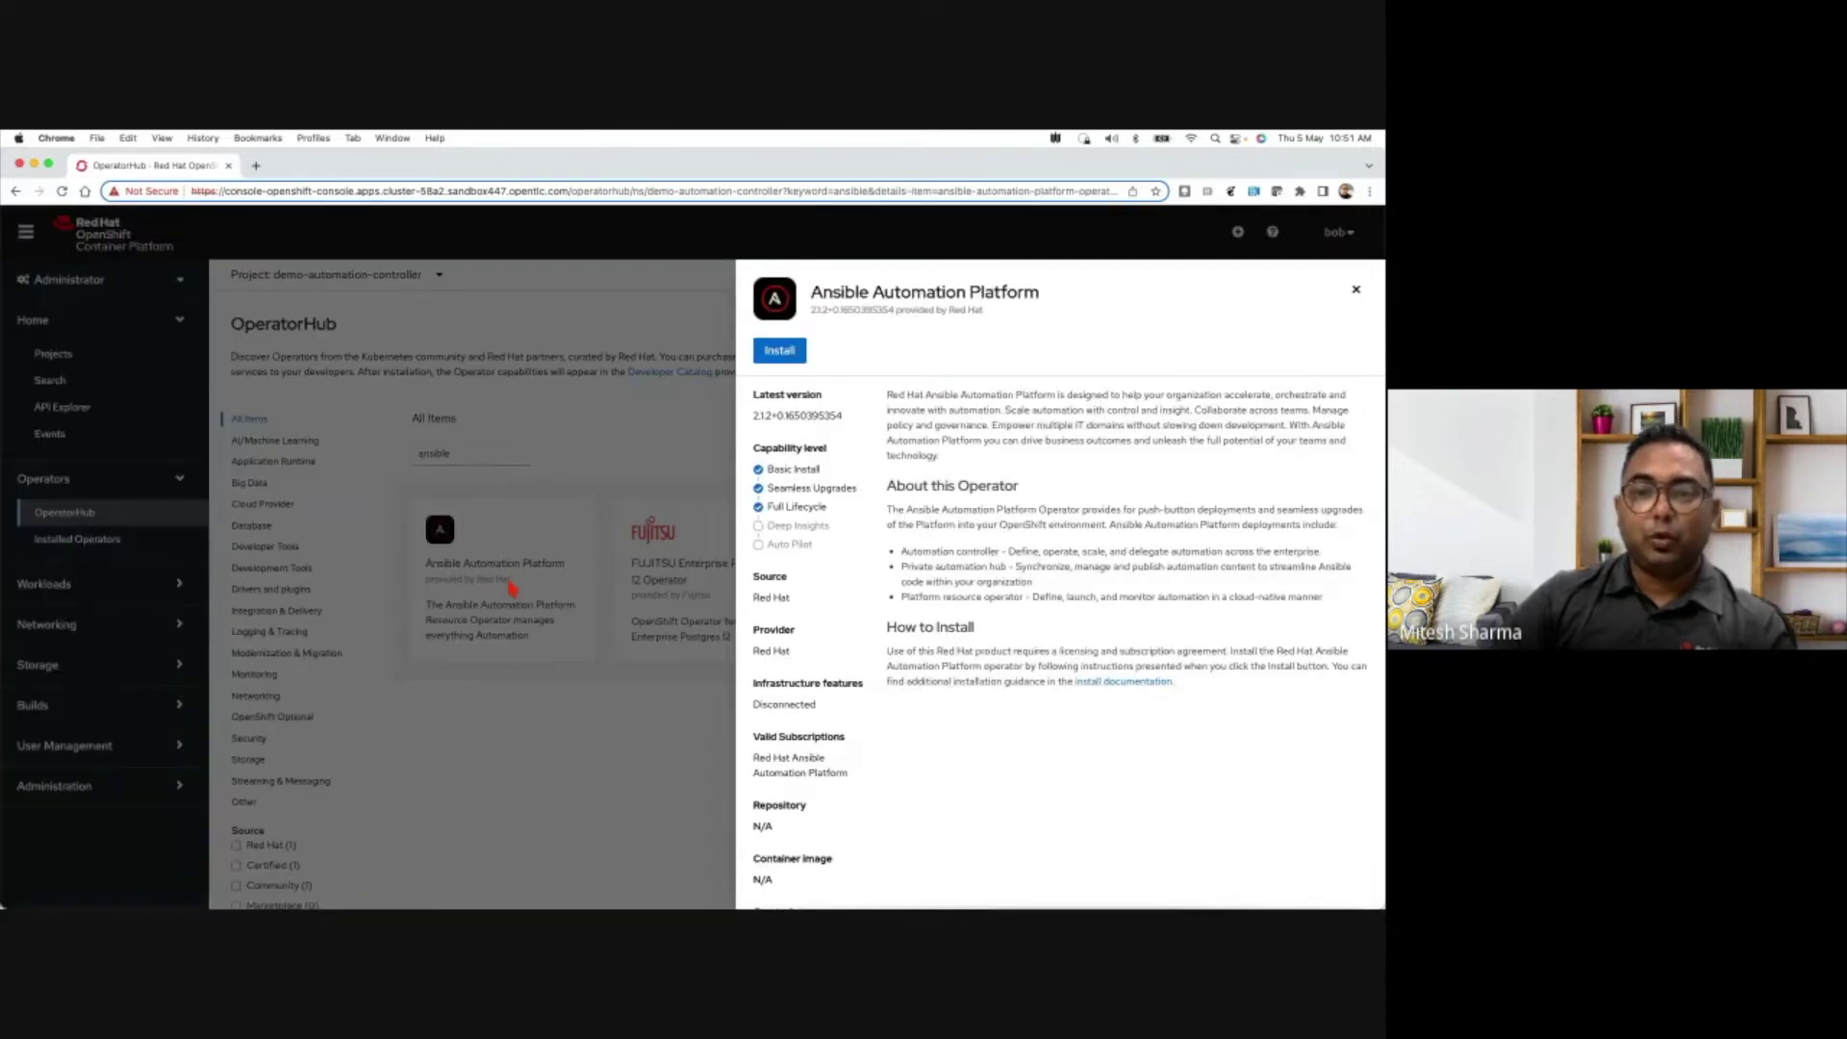
scroll(1072, 553, "down", 2)
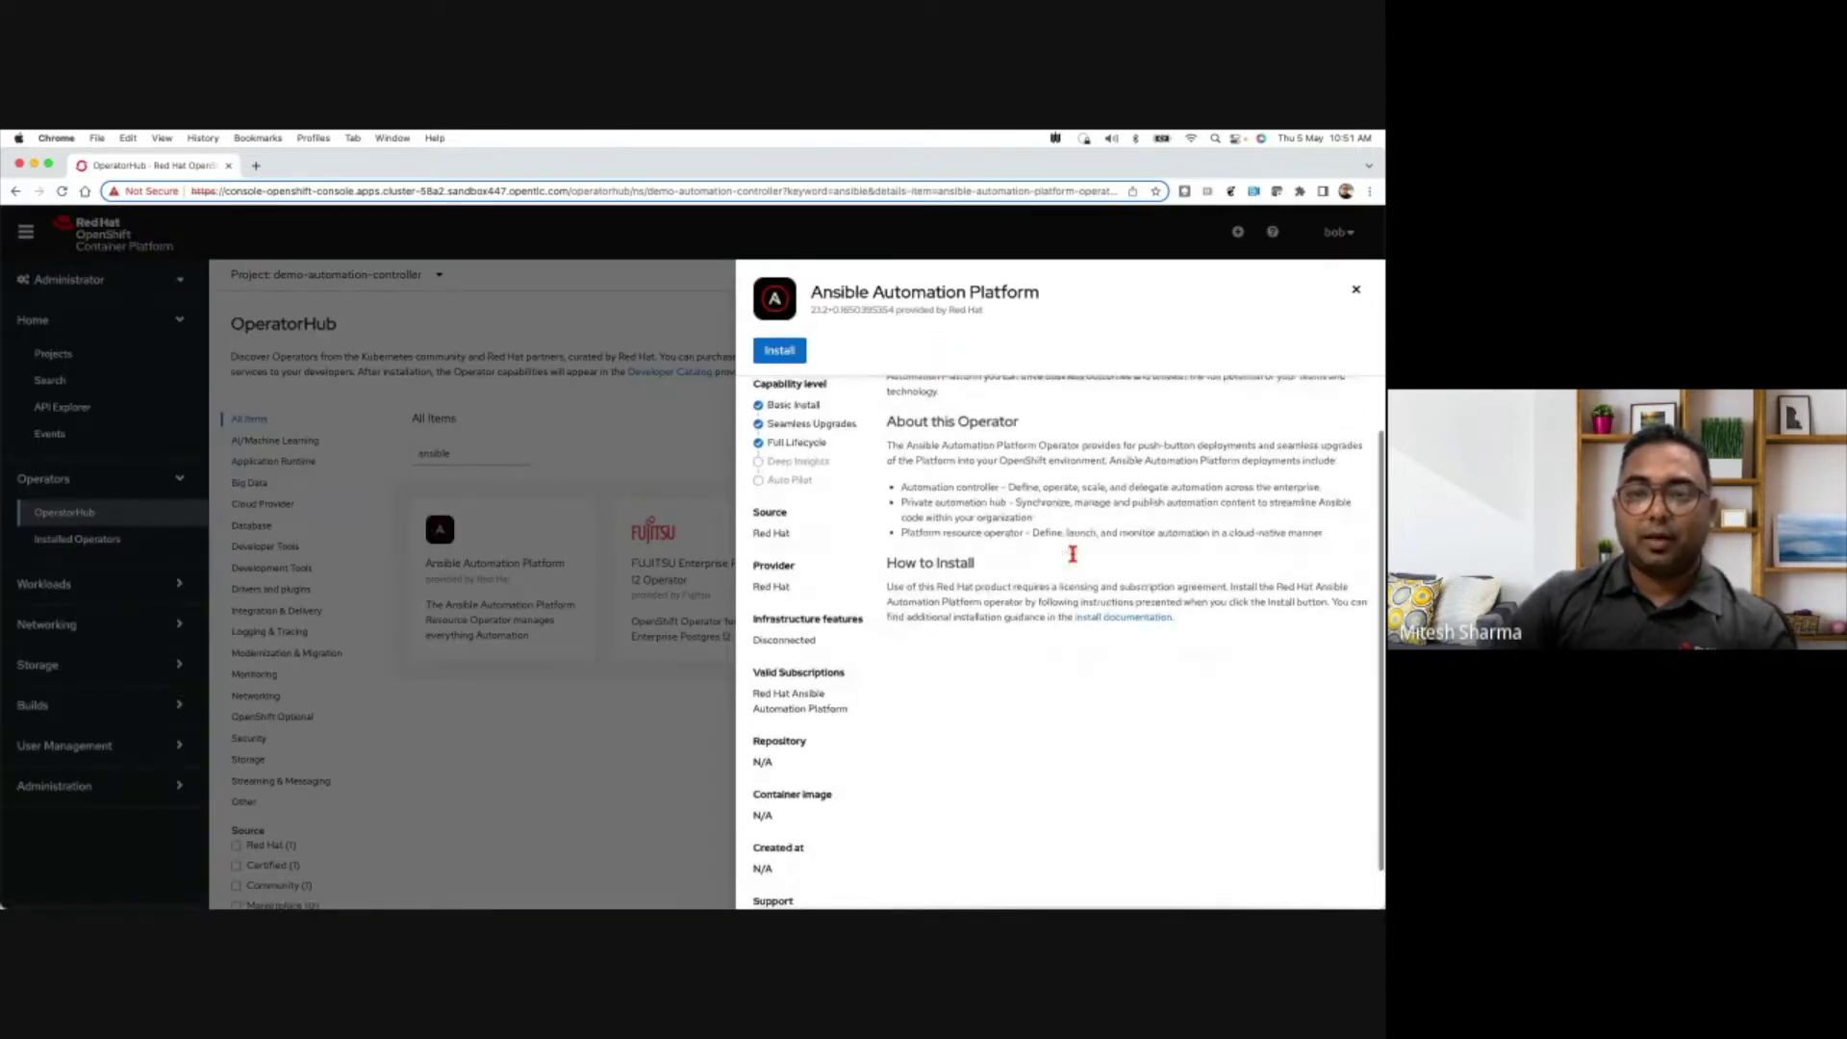
scroll(1072, 553, "up", 2)
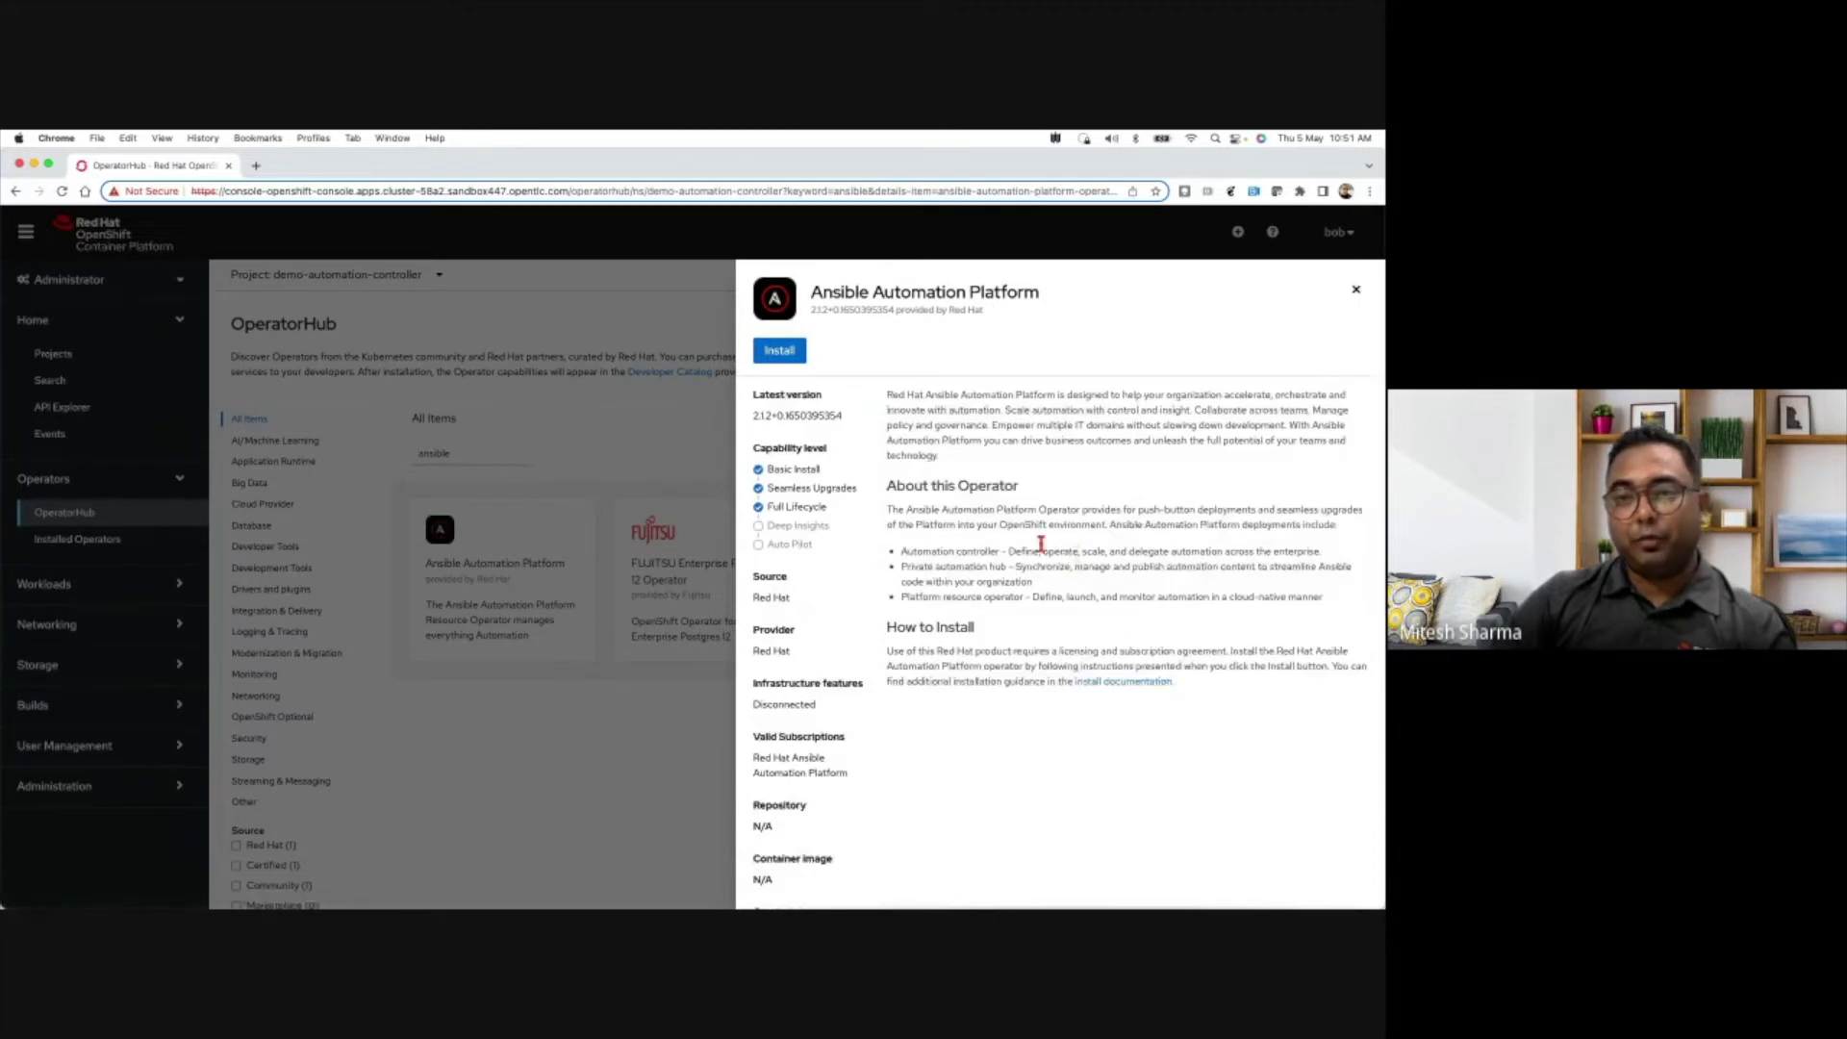
scroll(1058, 539, "down", 1)
scroll(828, 433, "up", 1)
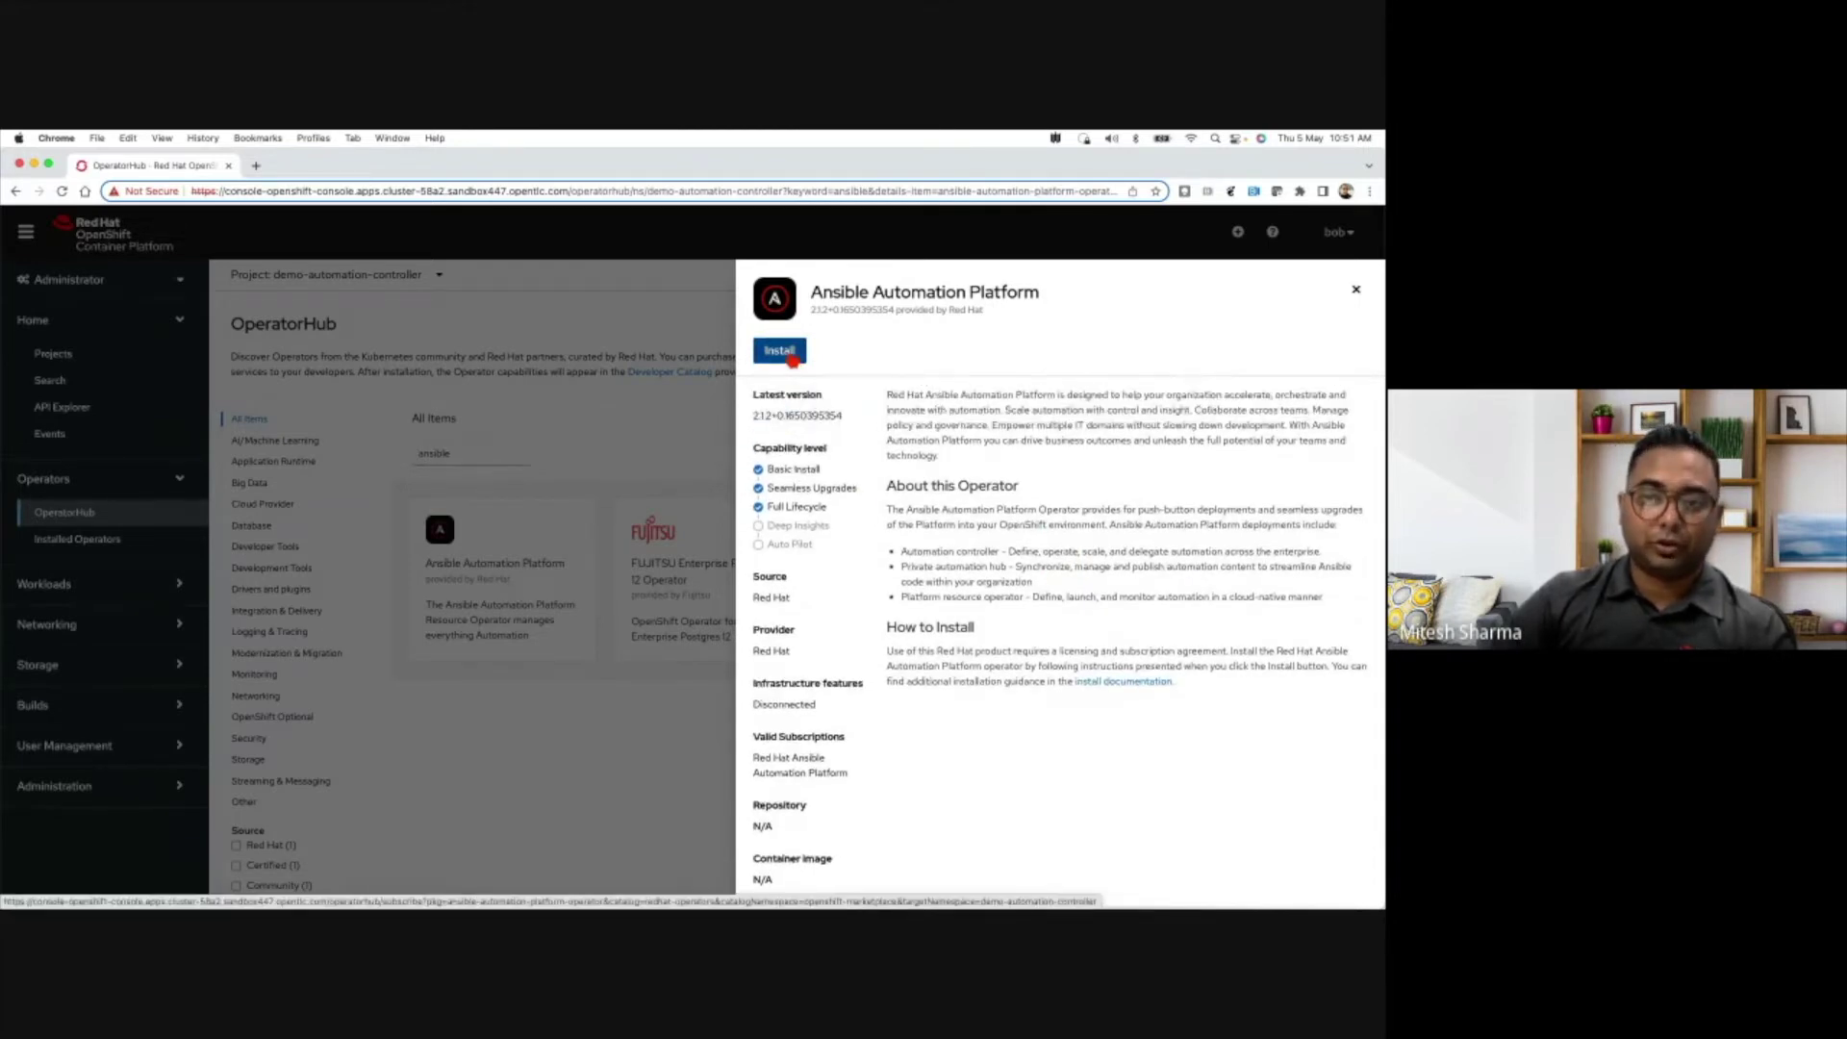
- Install the operator into the demo-automation-controller namespace with stable-2.1 channel and Automatic approval
left_click(791, 352)
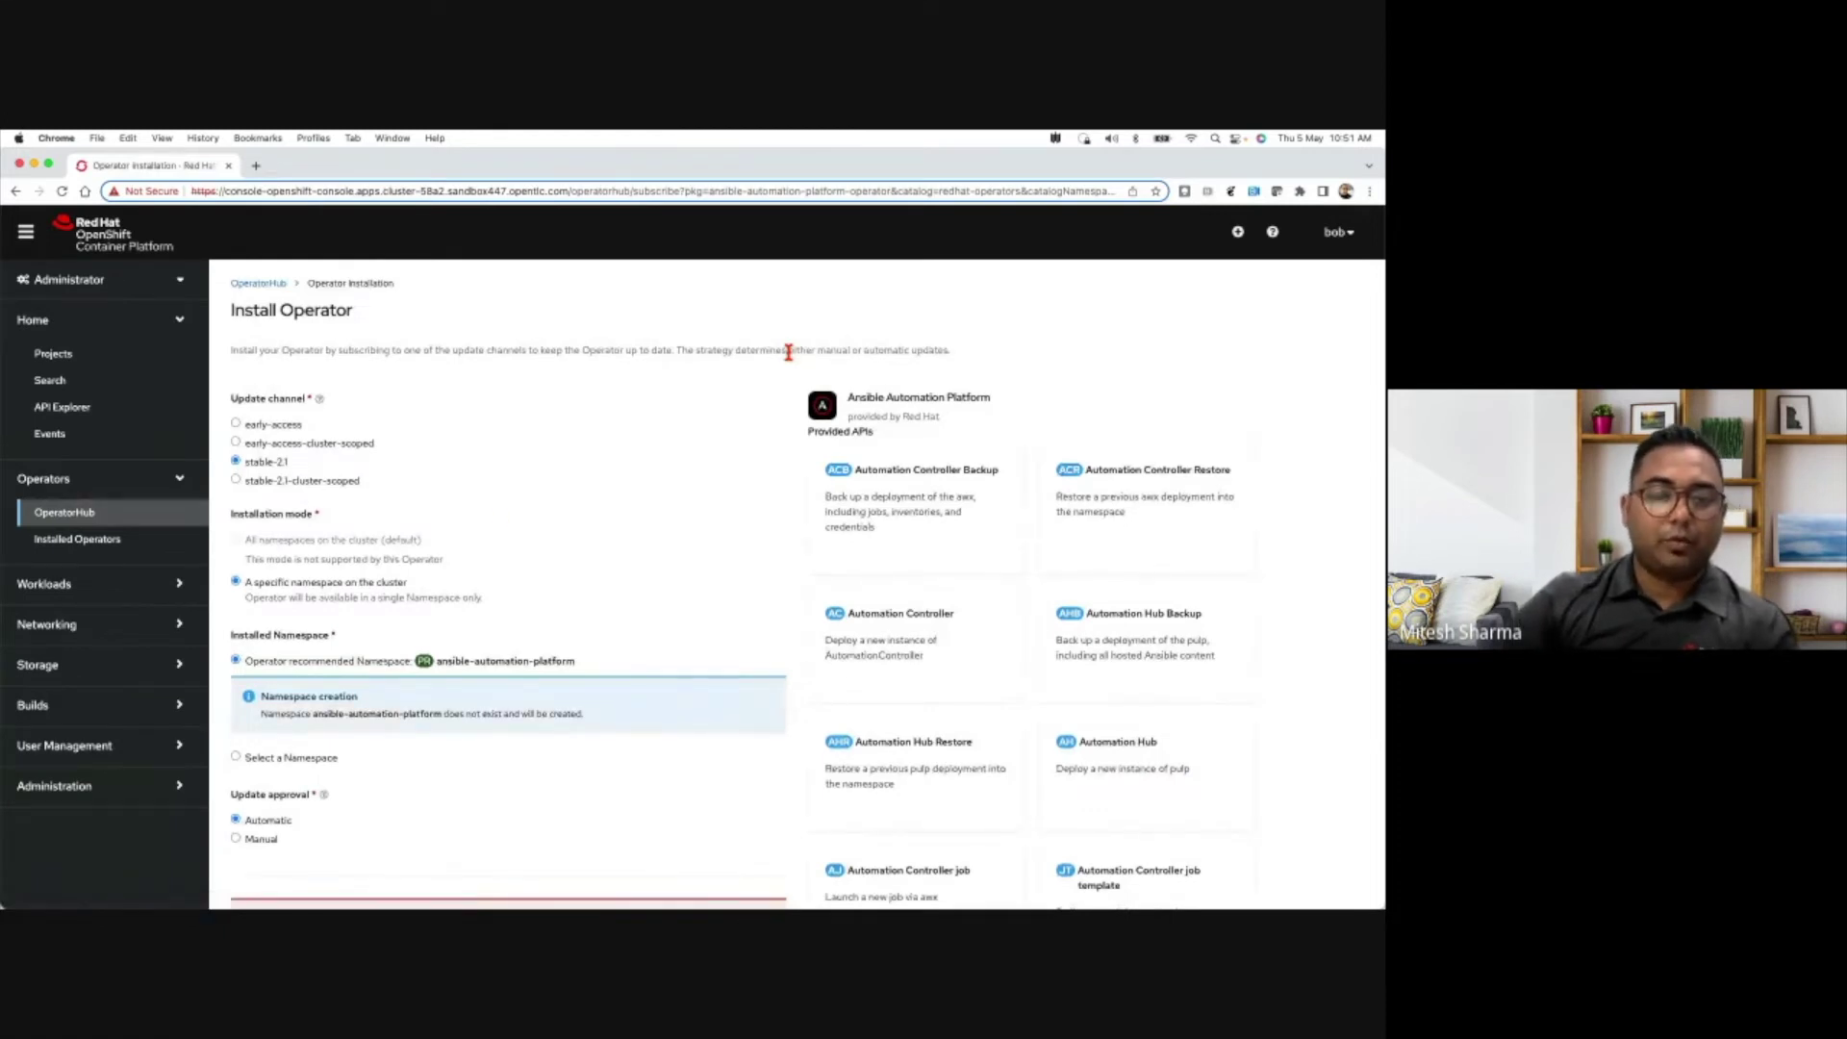
scroll(452, 546, "down", 1)
scroll(452, 547, "down", 1)
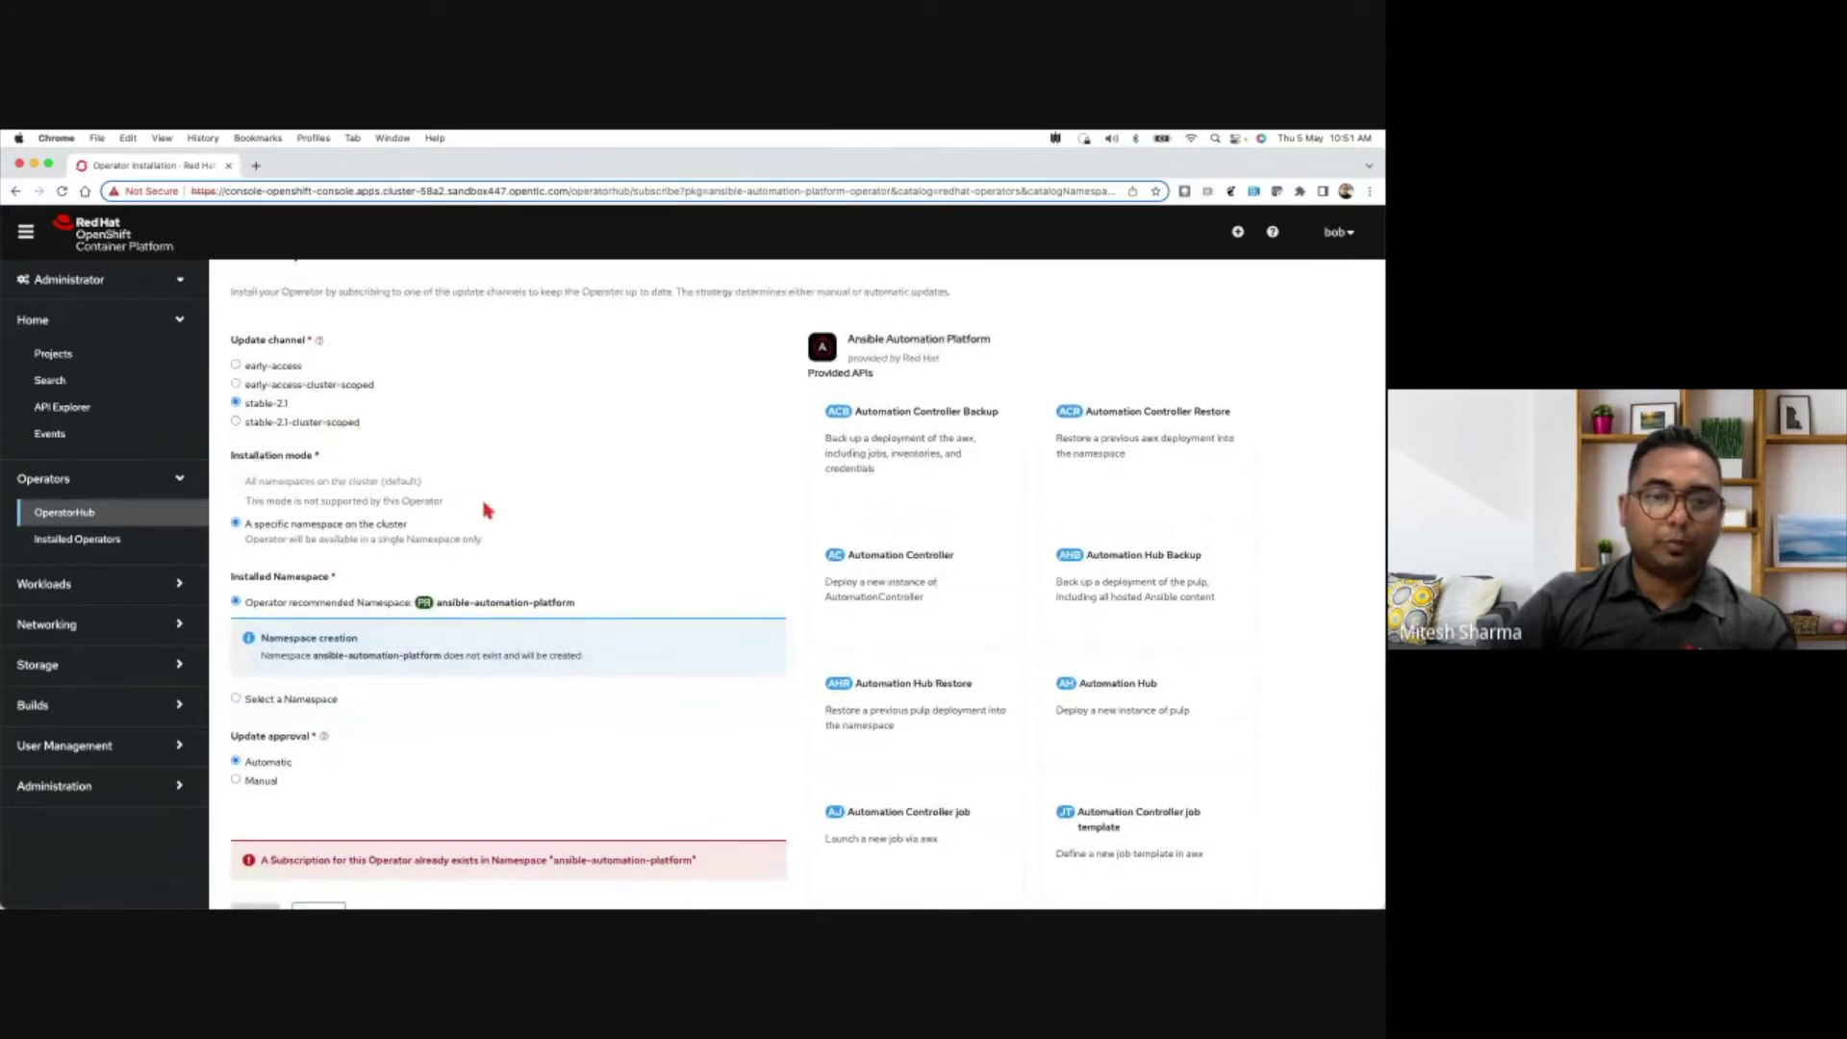
scroll(498, 515, "down", 1)
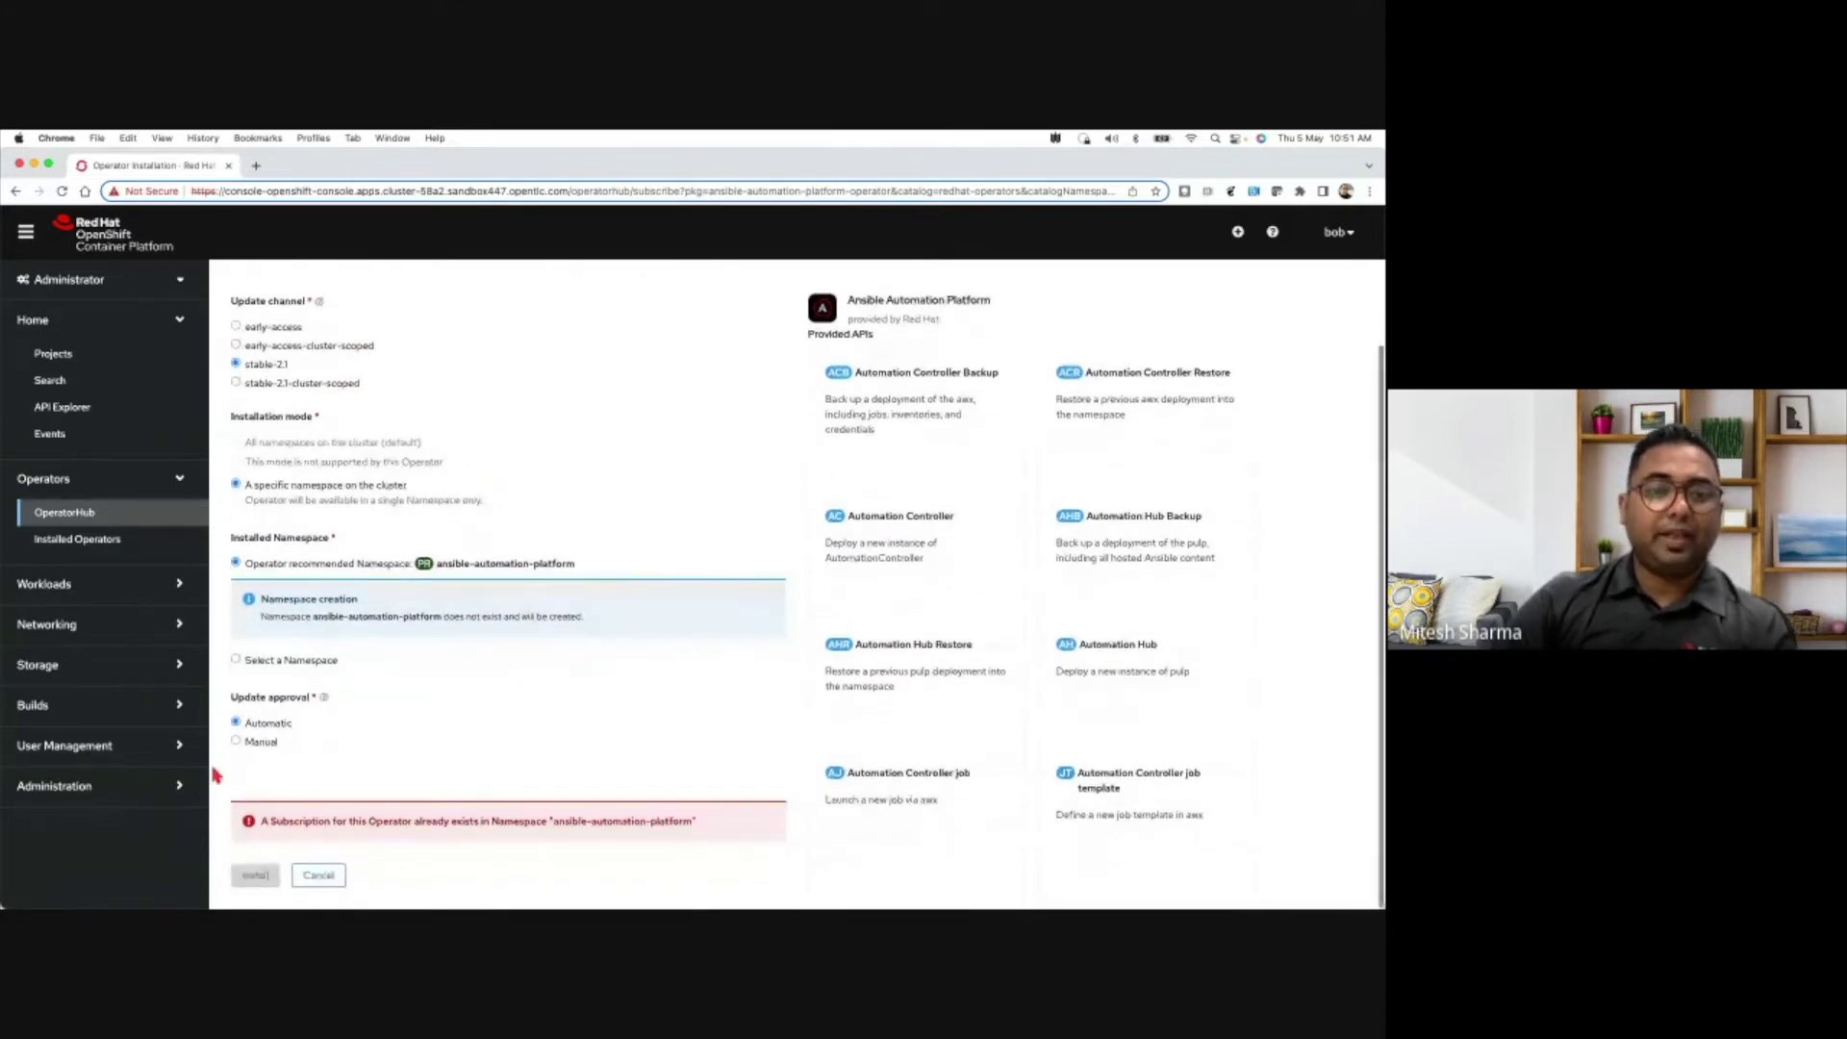
left_click(237, 661)
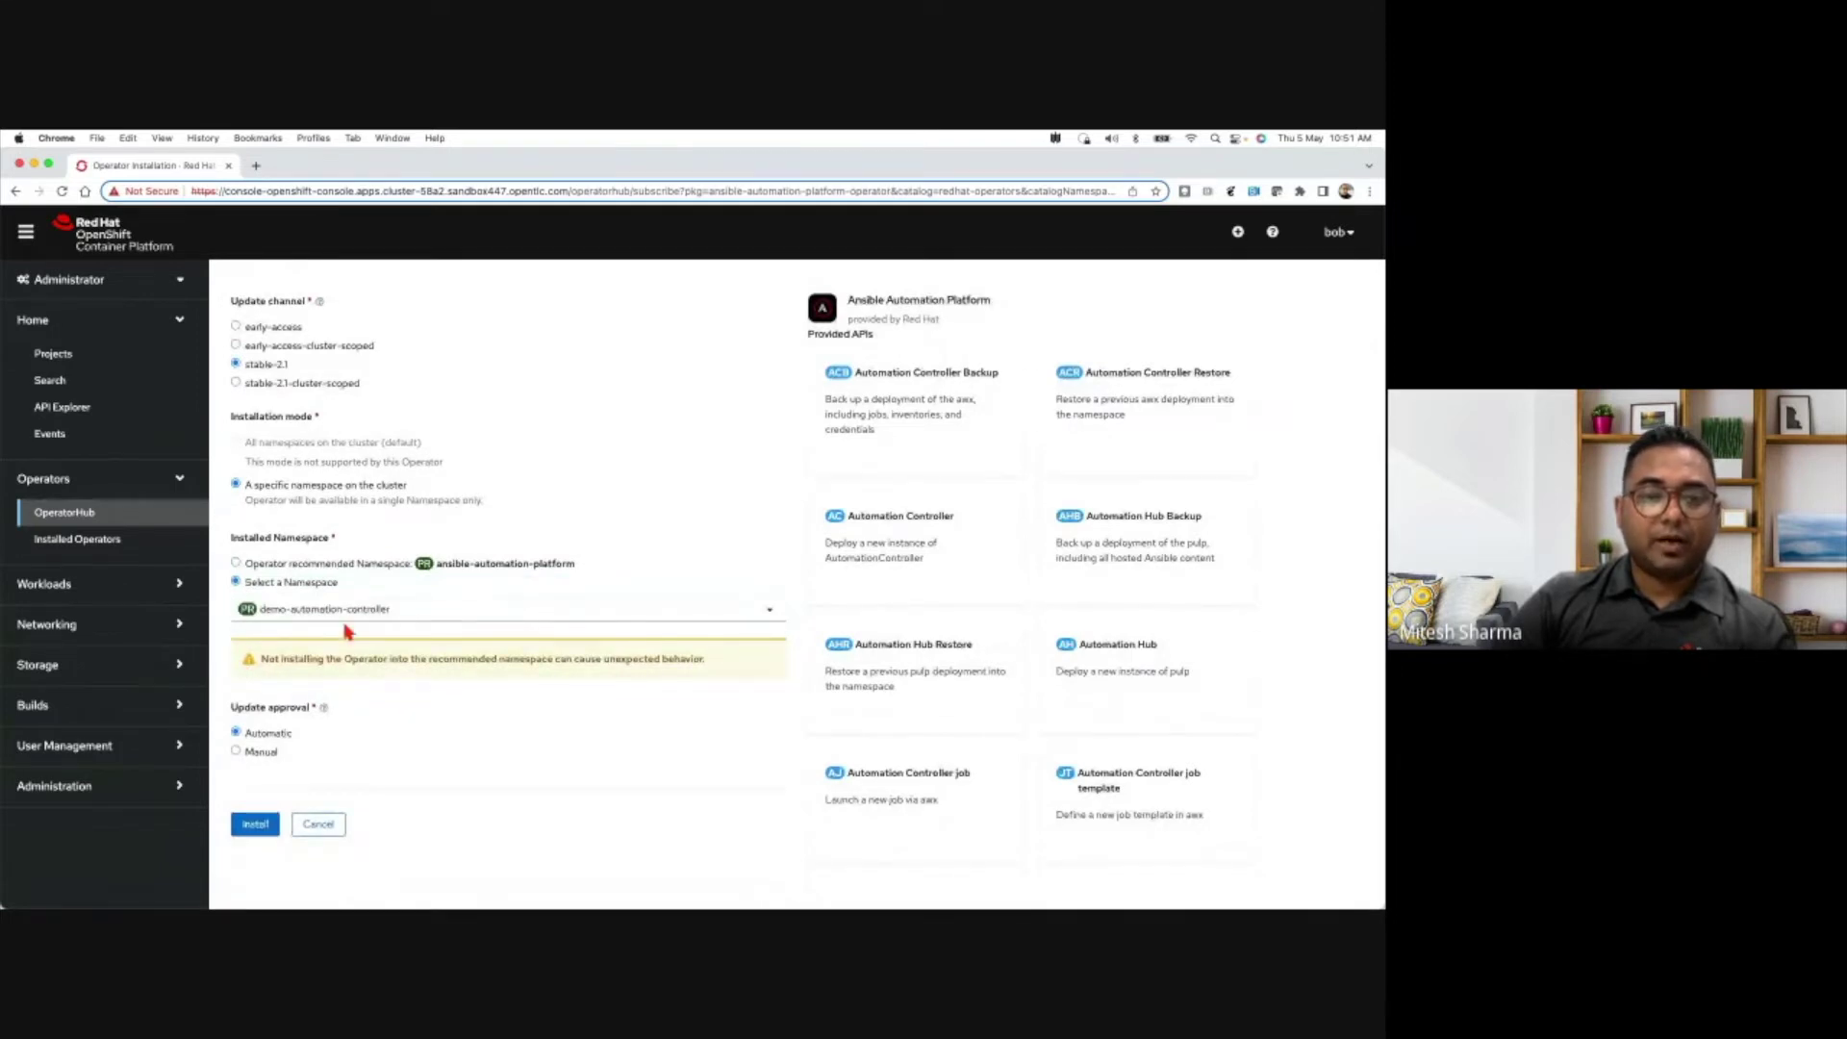
scroll(356, 637, "up", 1)
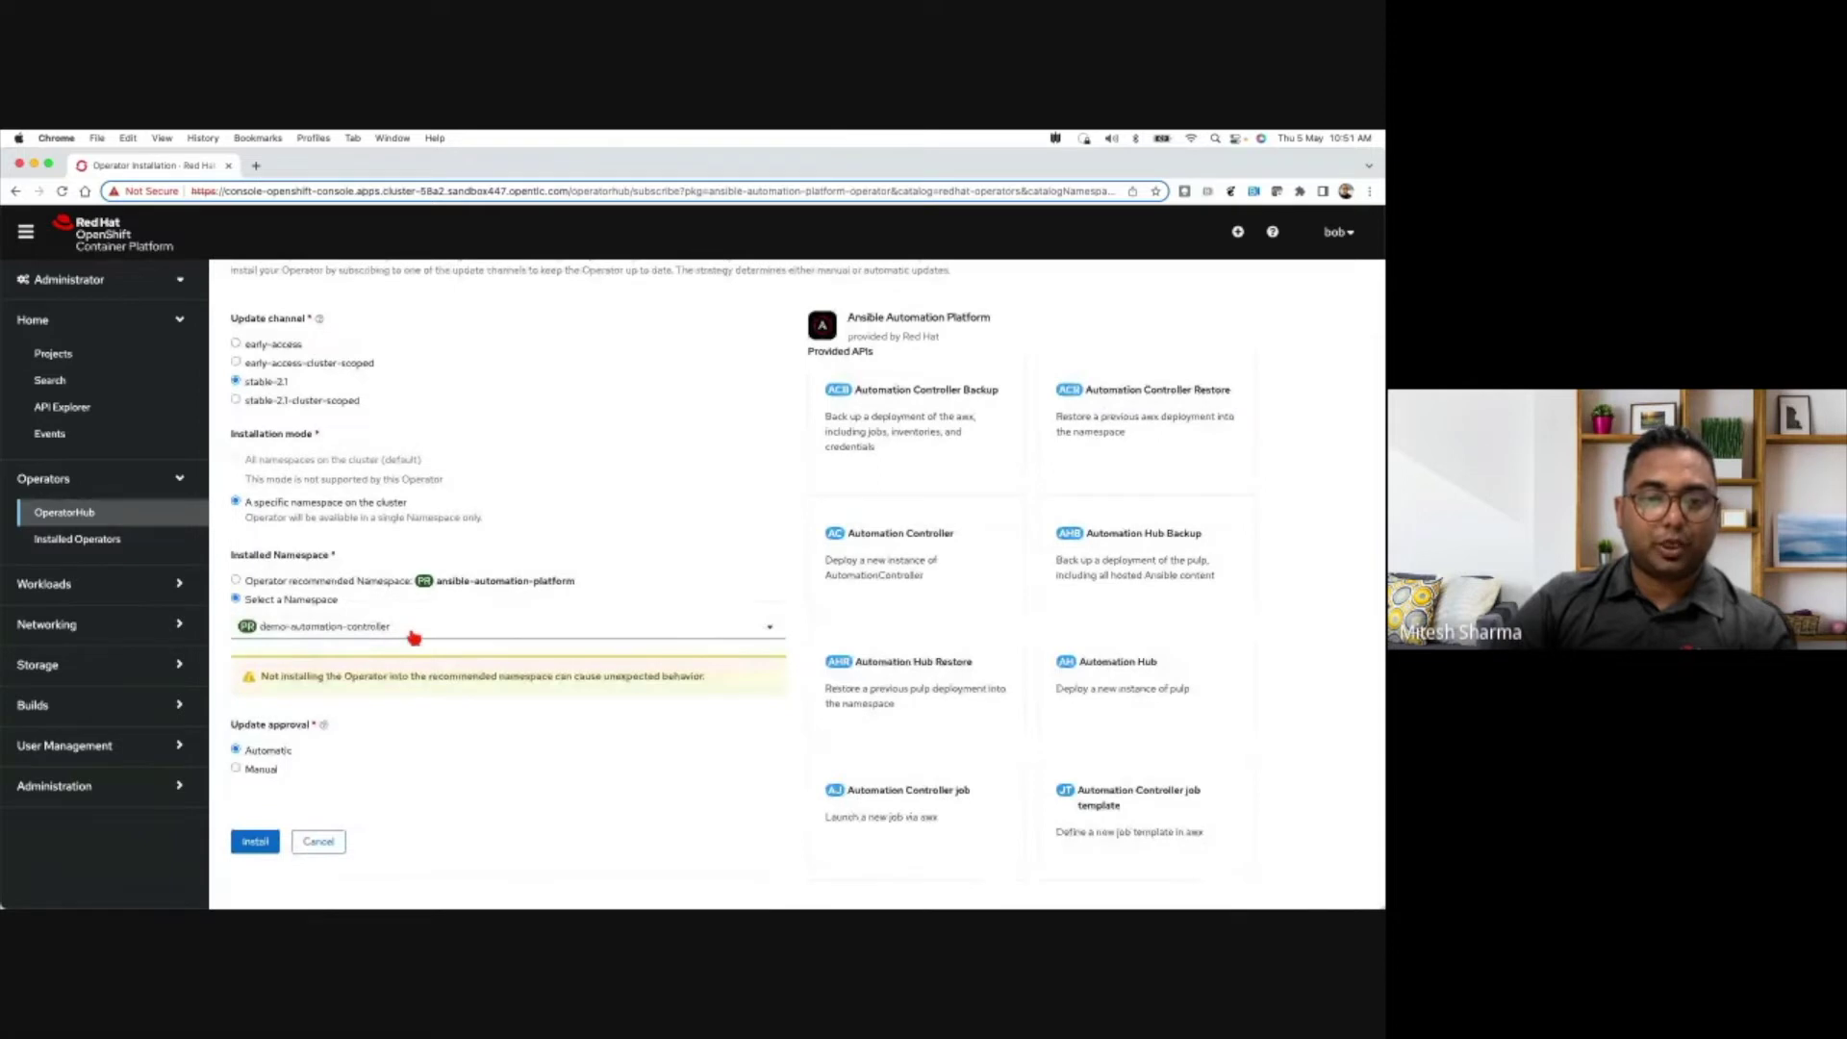
scroll(387, 789, "down", 1)
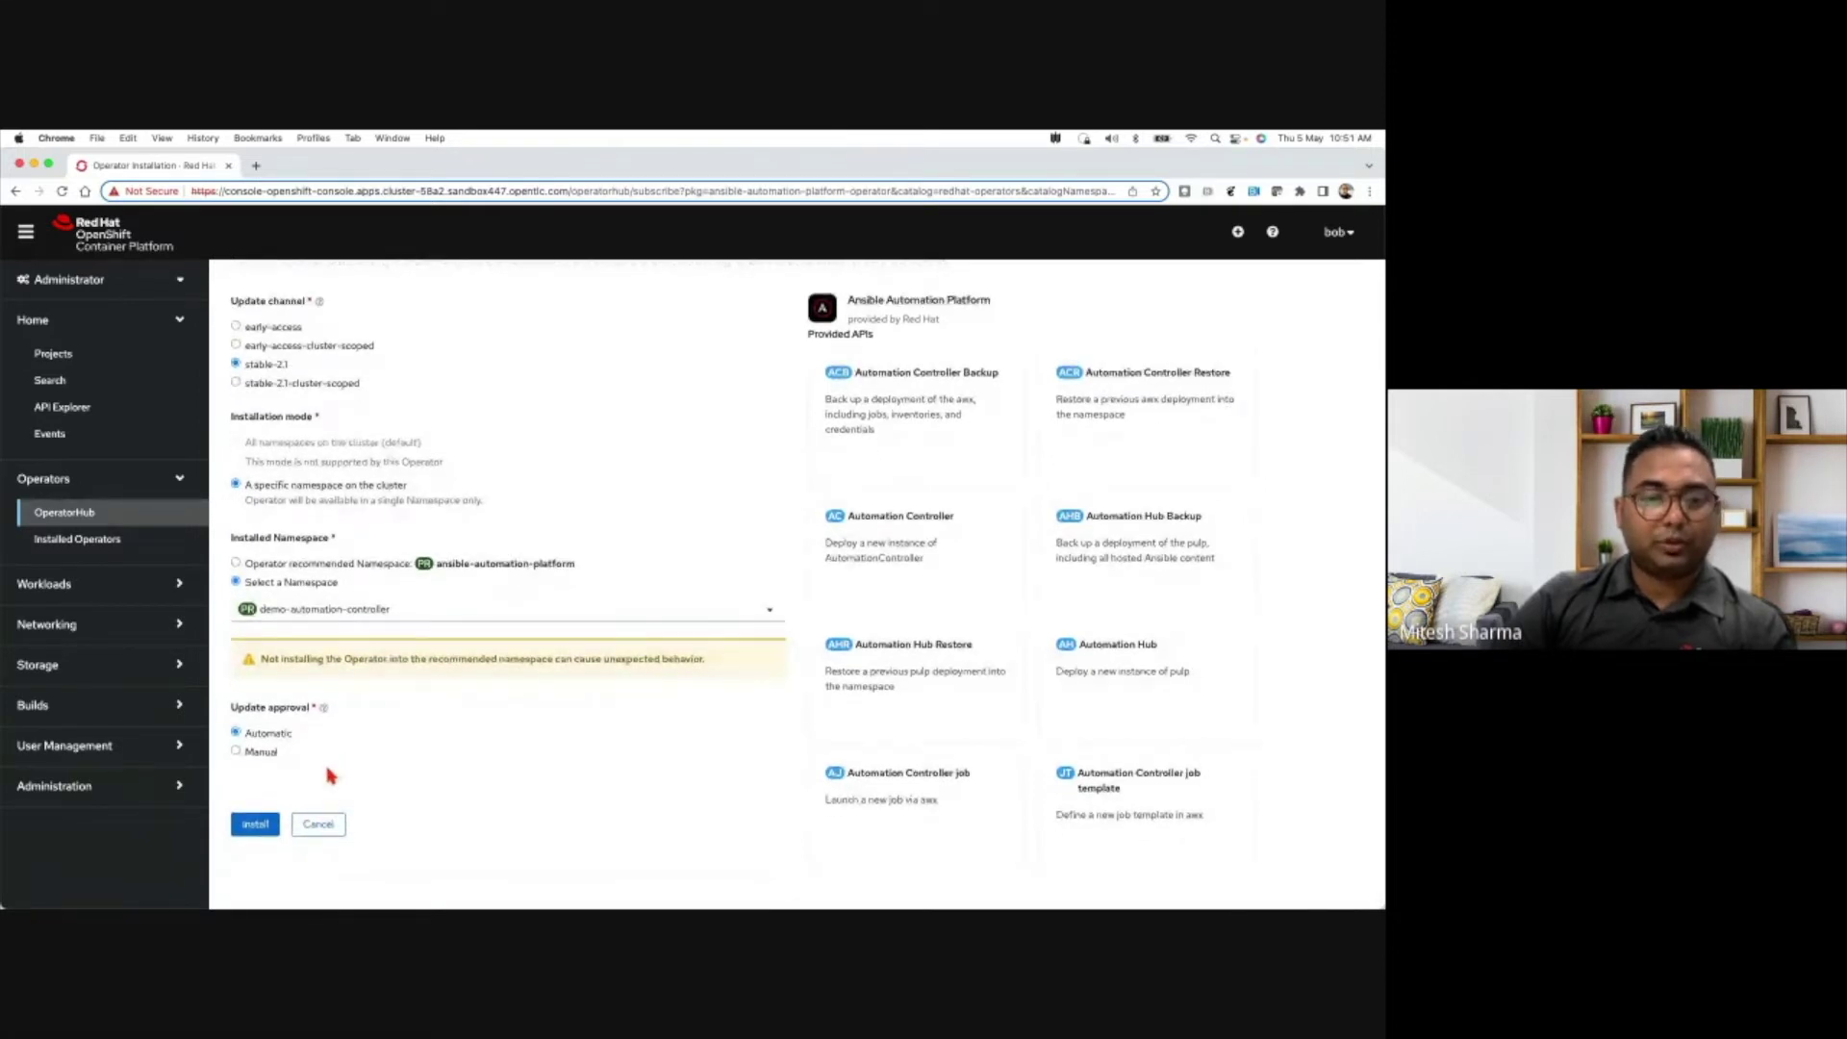
left_click(256, 824)
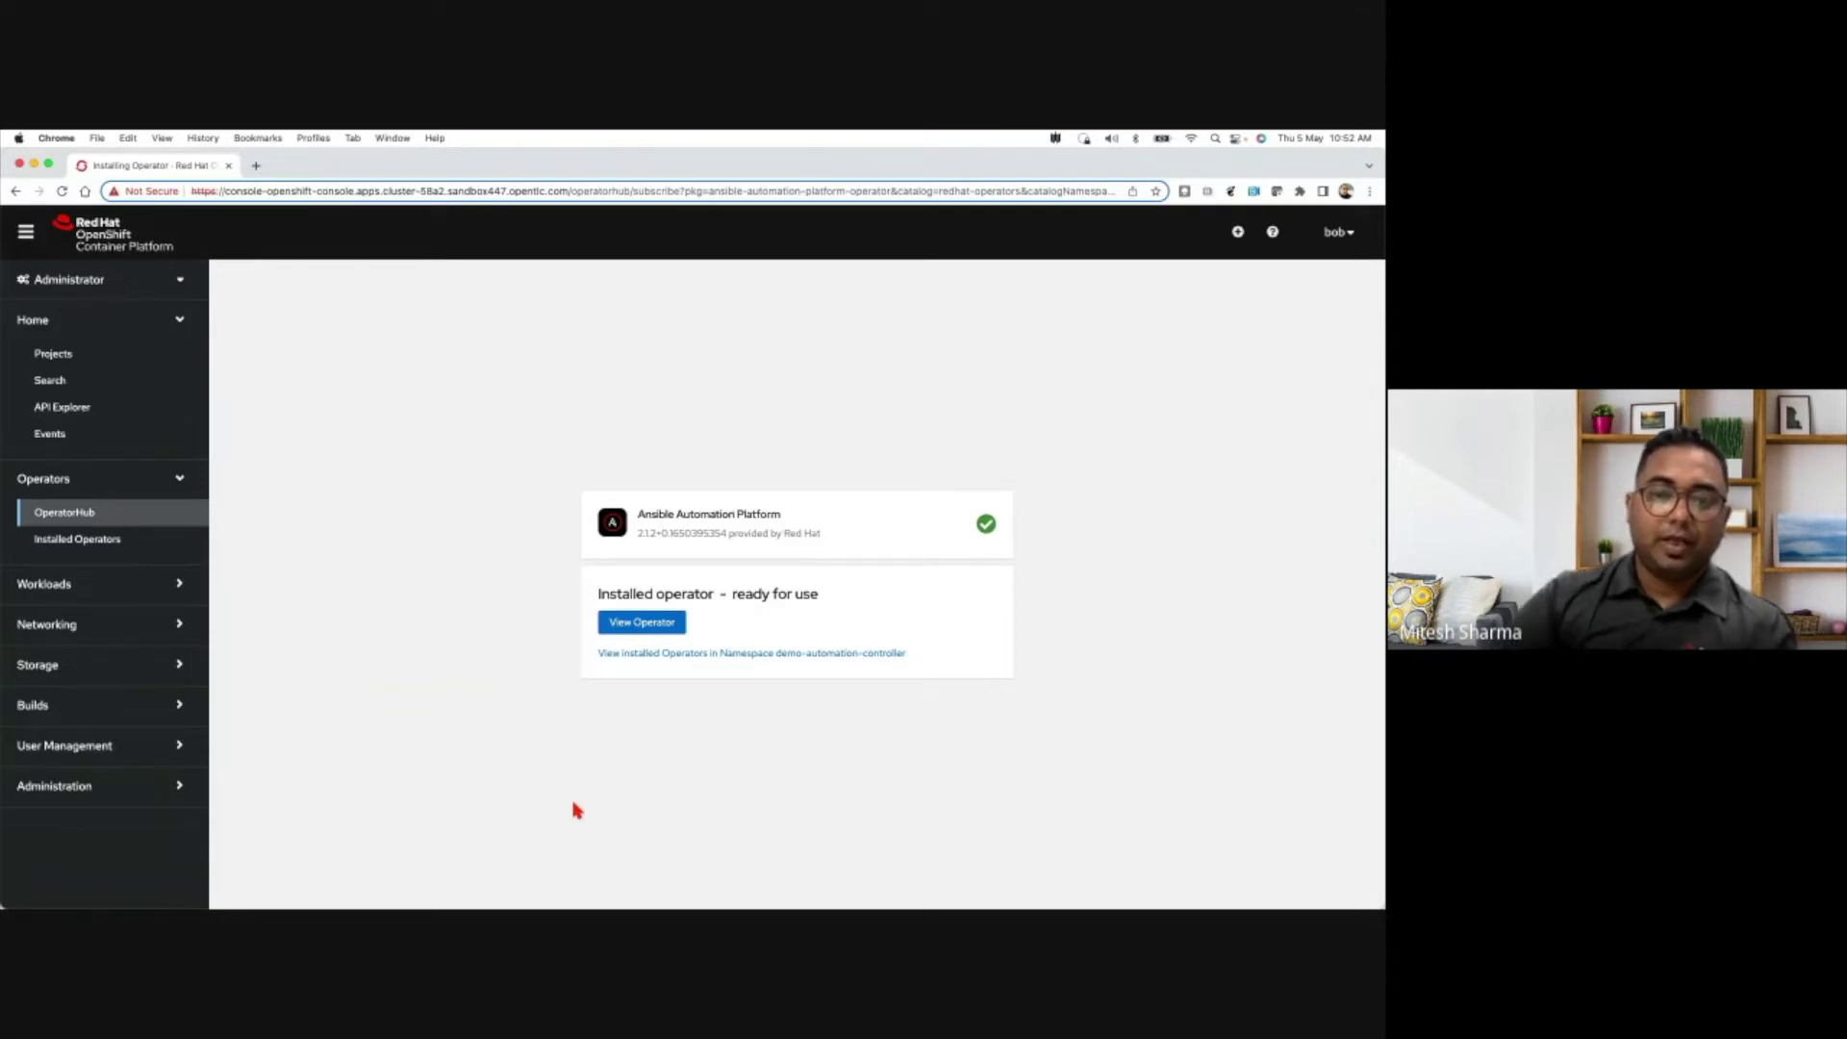
- From the installed operator's Automation Controller tab, start a new AutomationController
left_click(662, 624)
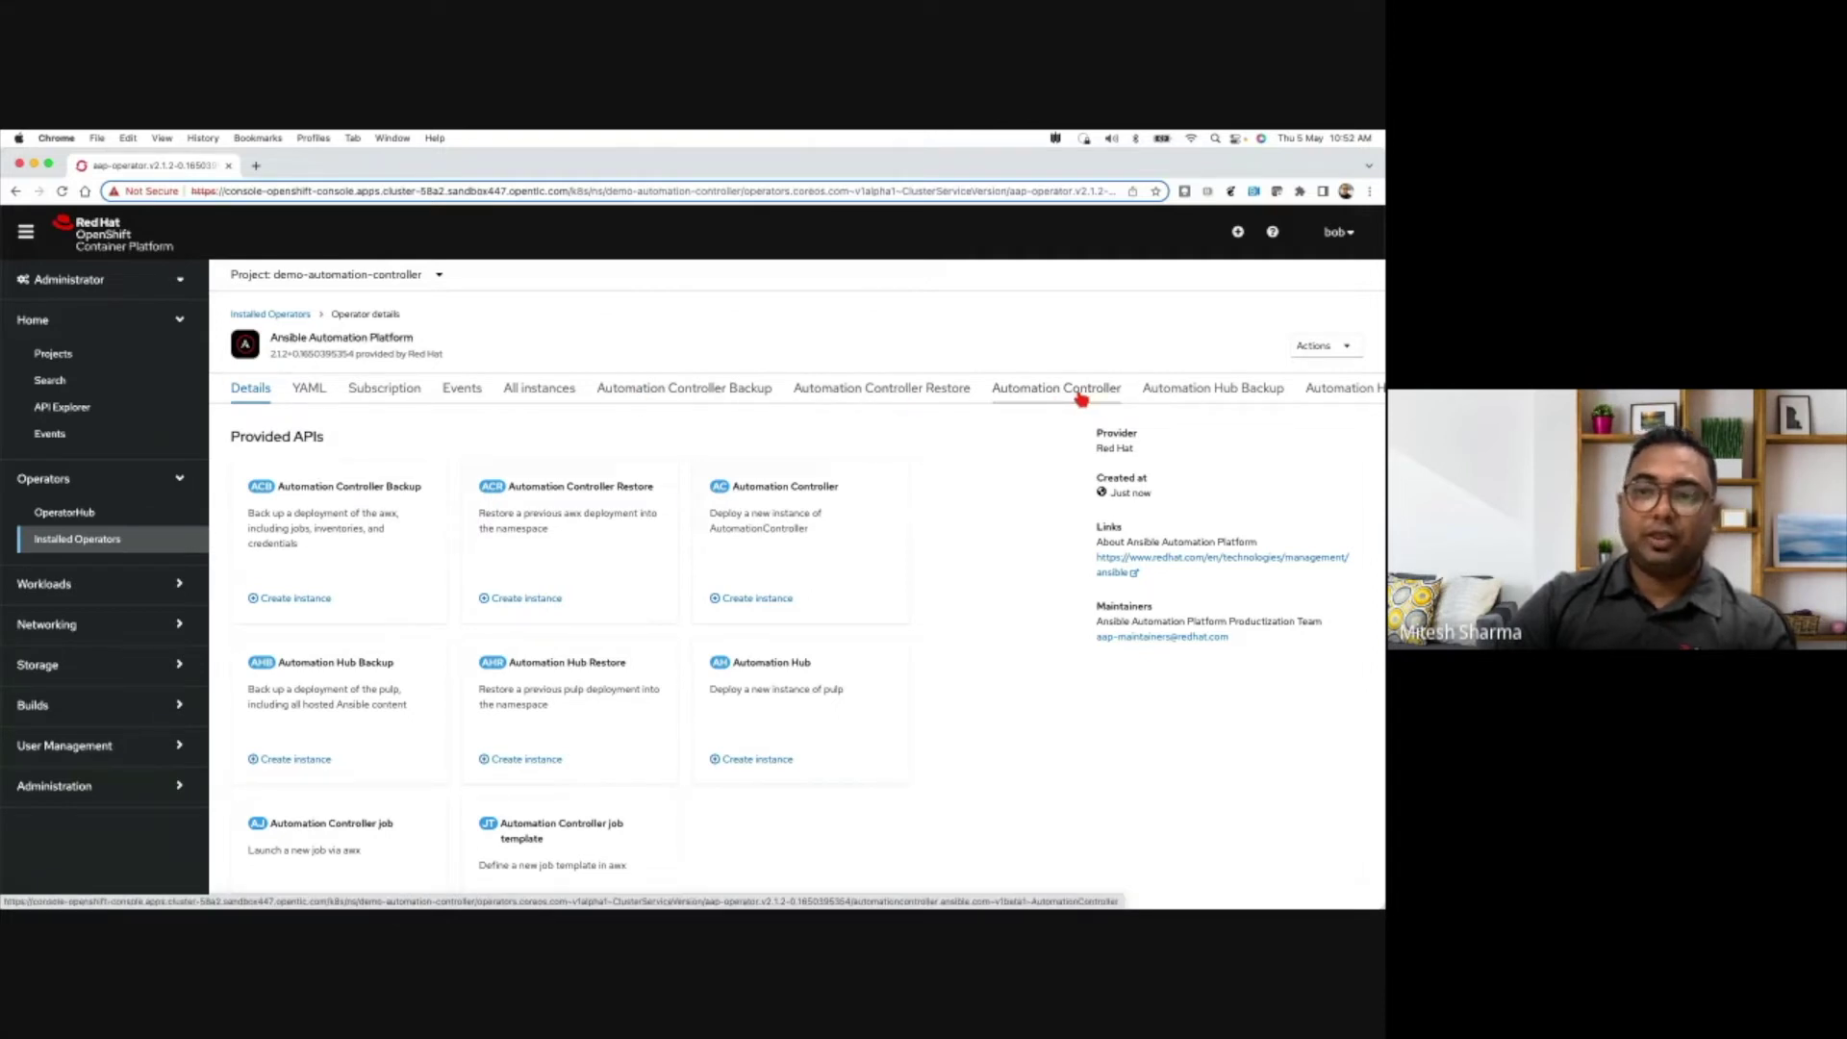
left_click(1081, 396)
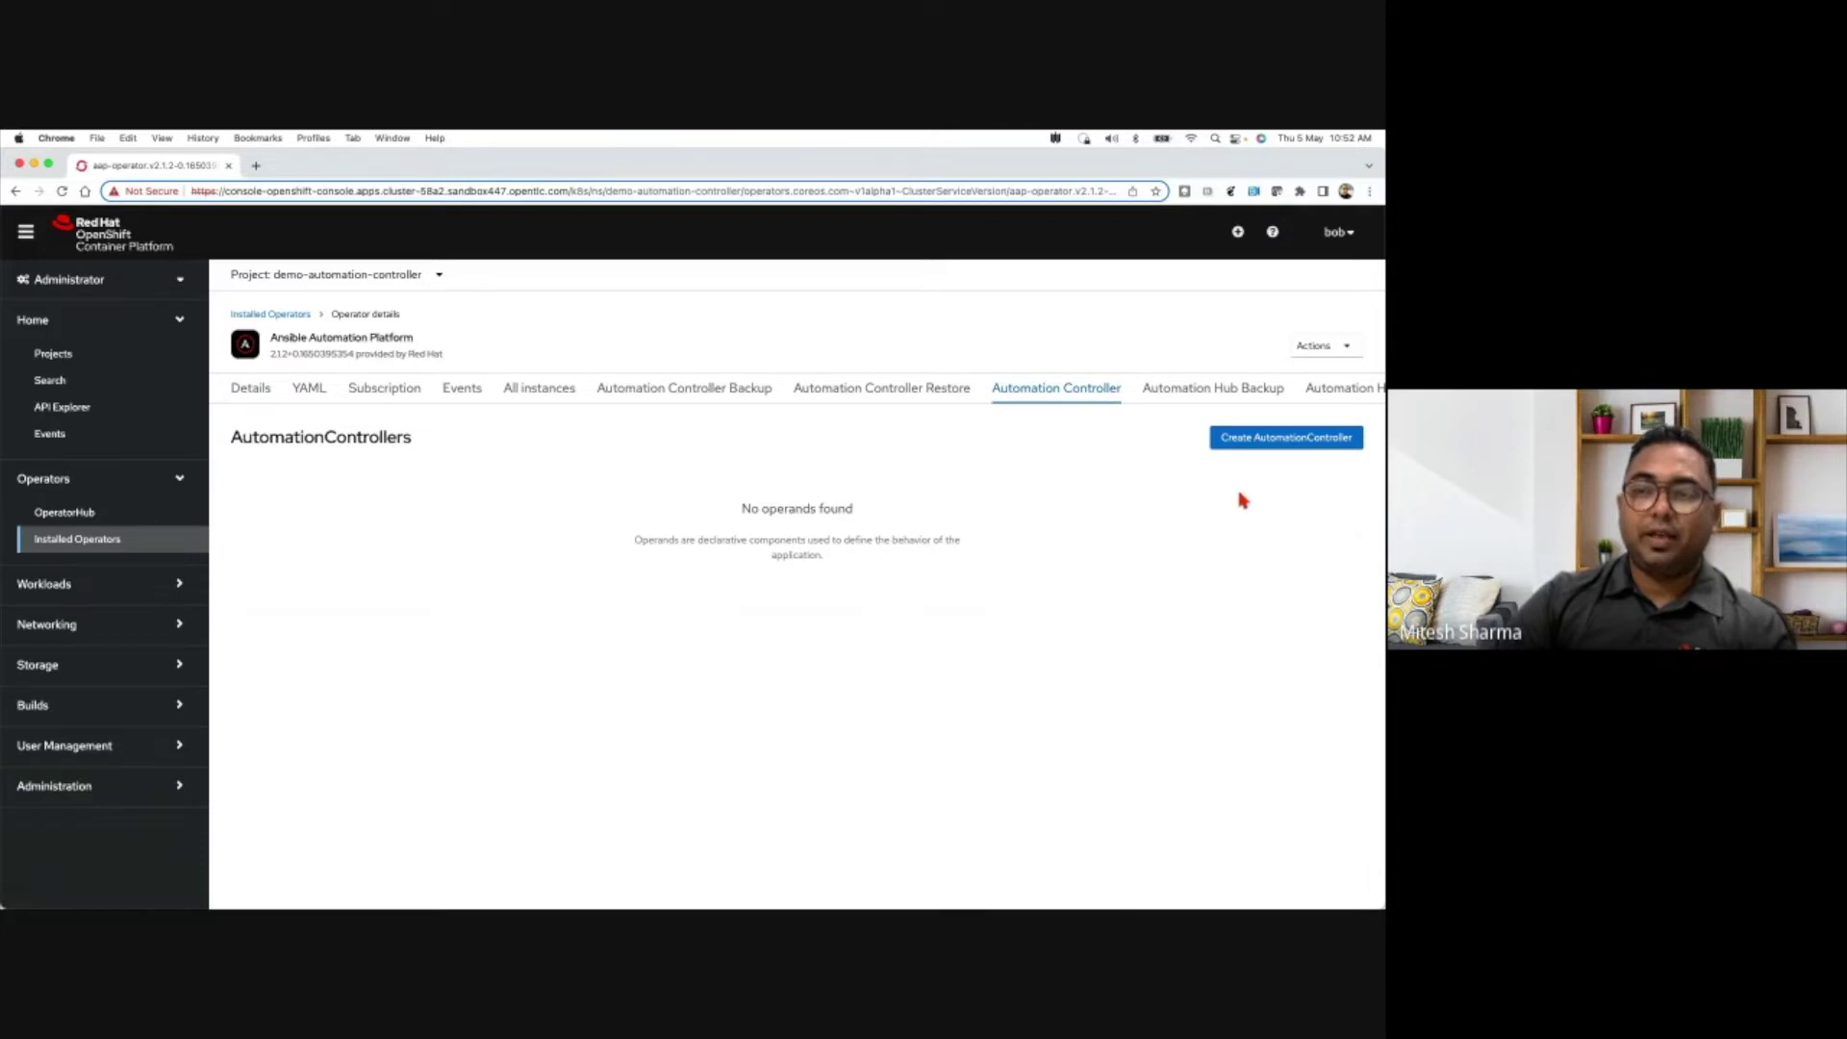
left_click(1291, 453)
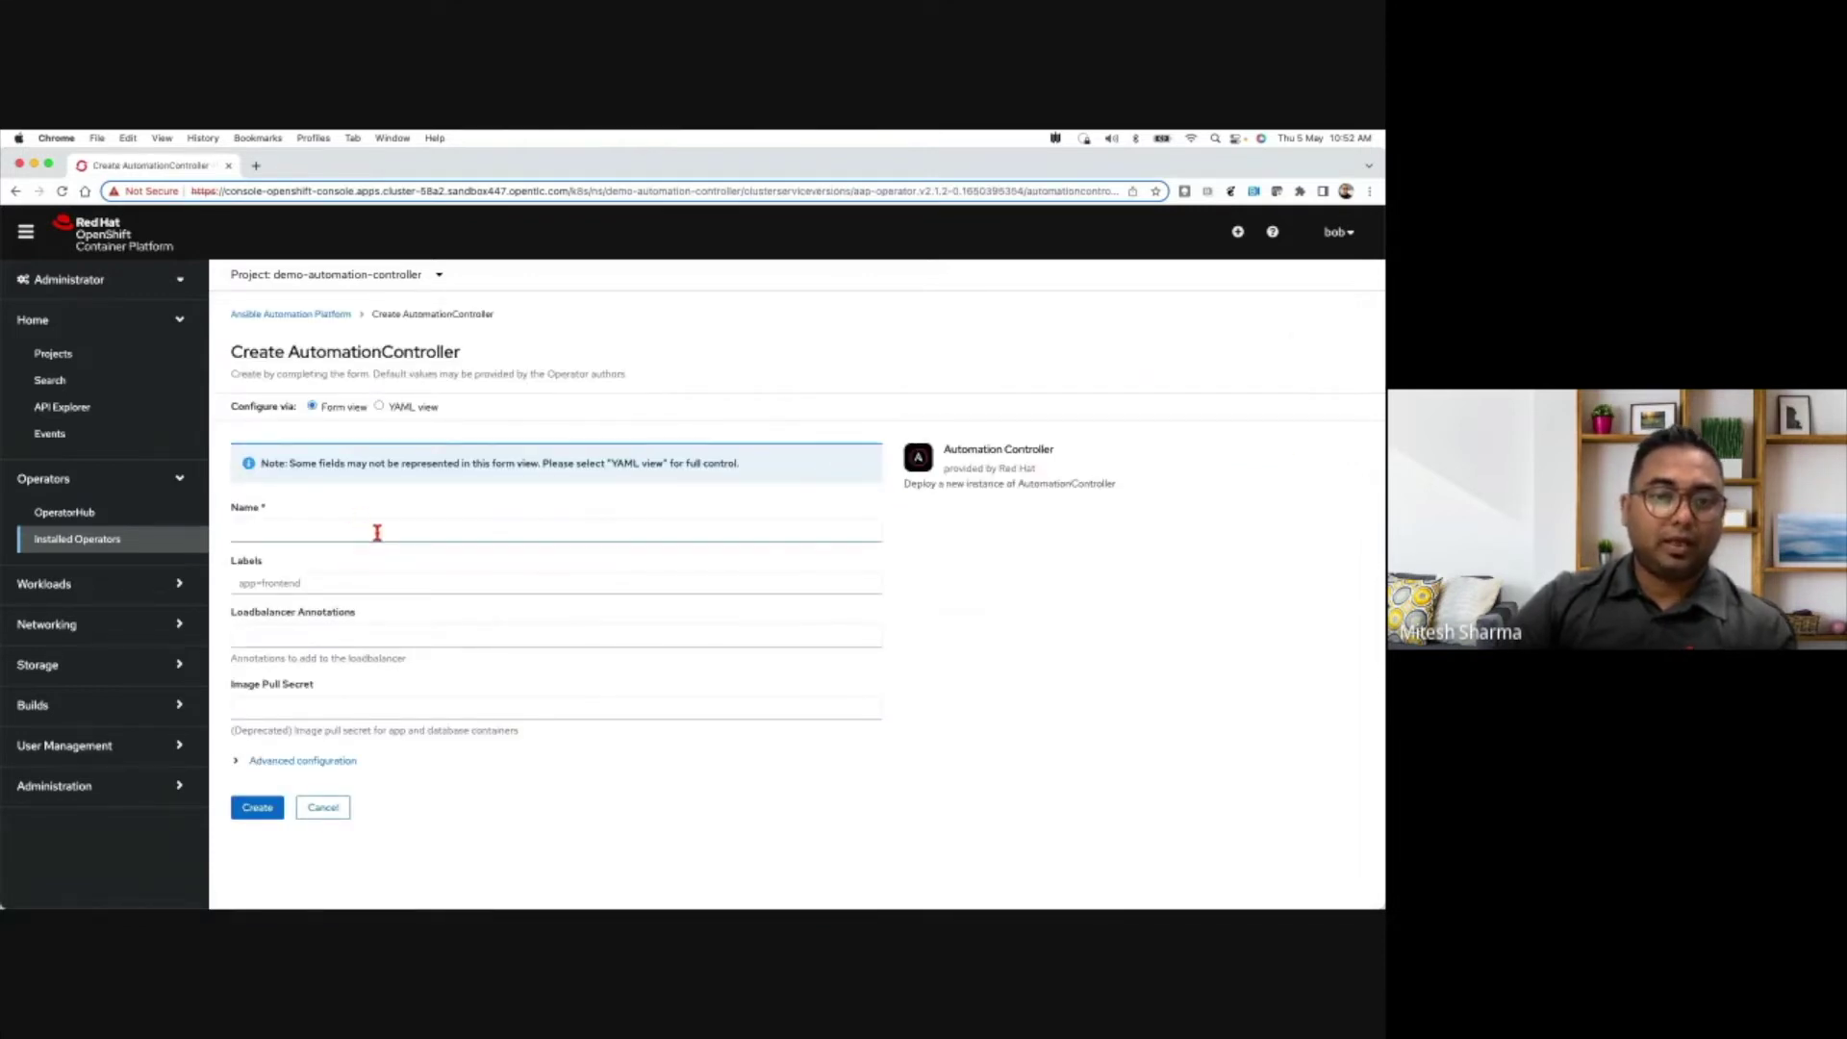
- Create an AutomationController instance named 'demo-automation-controller'
left_click(377, 532)
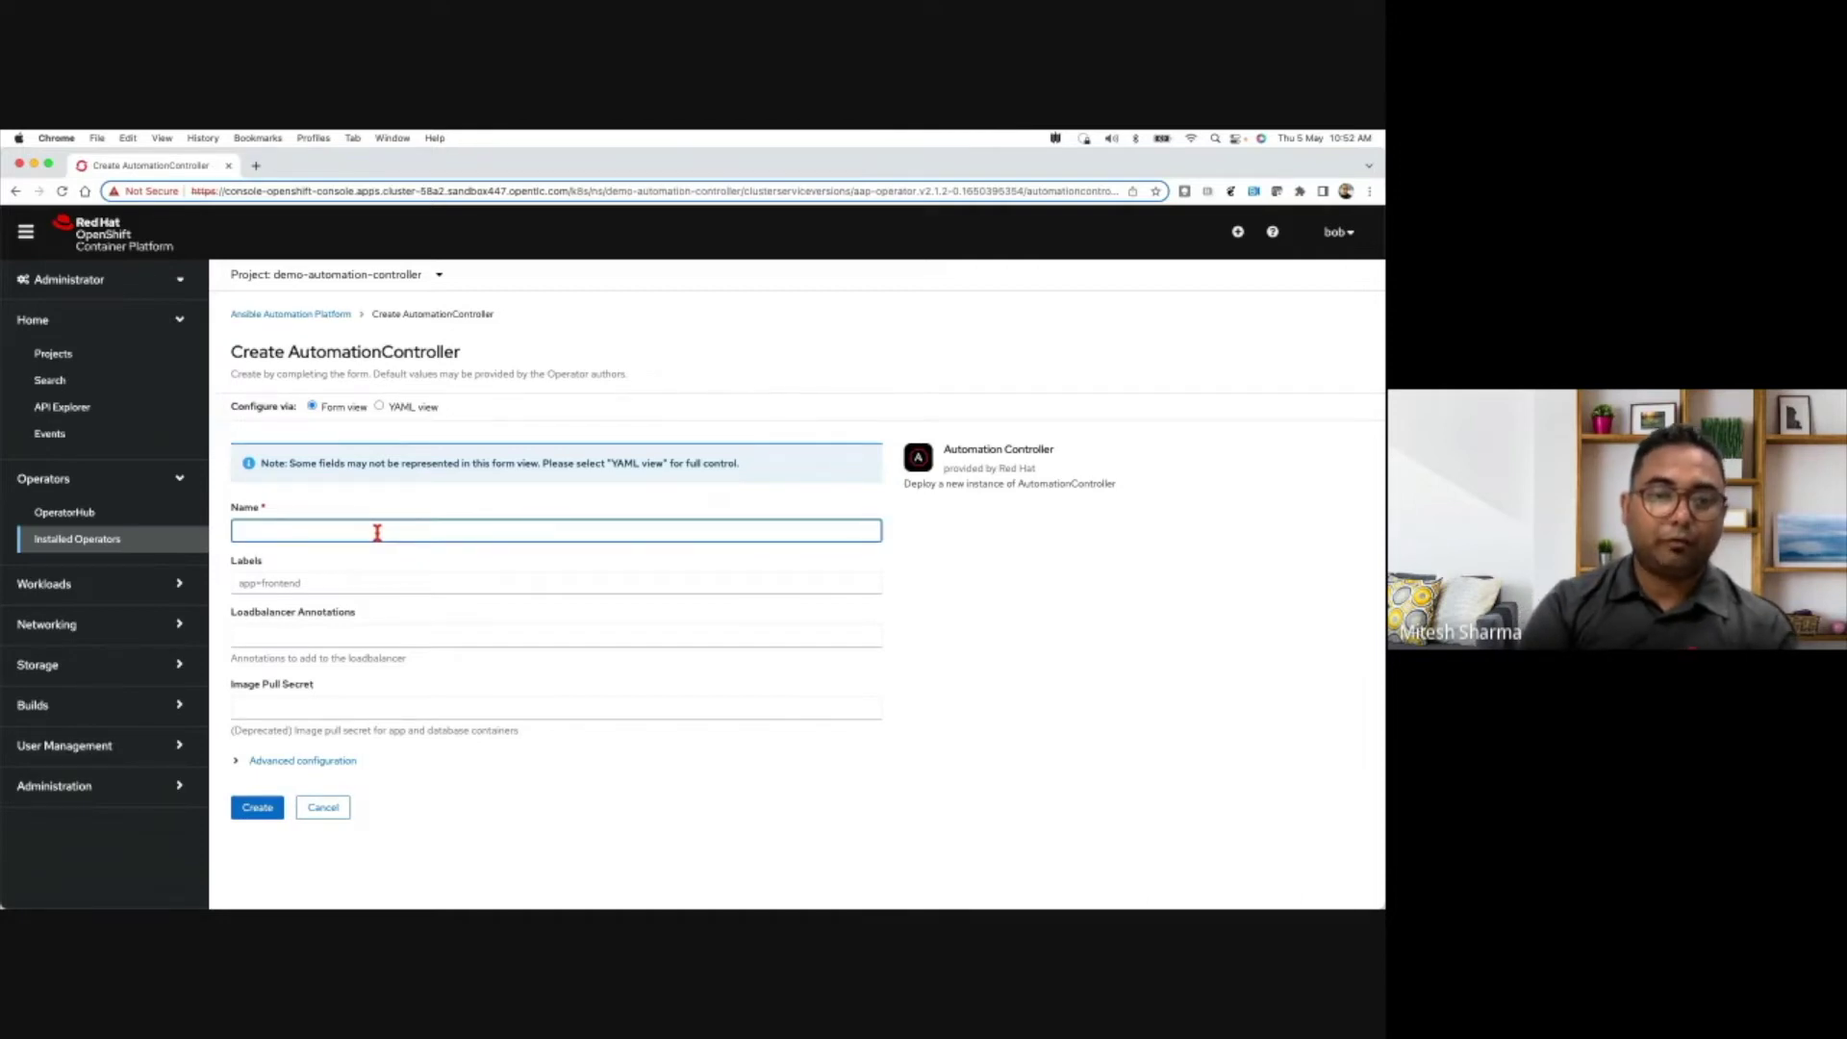
type("demo")
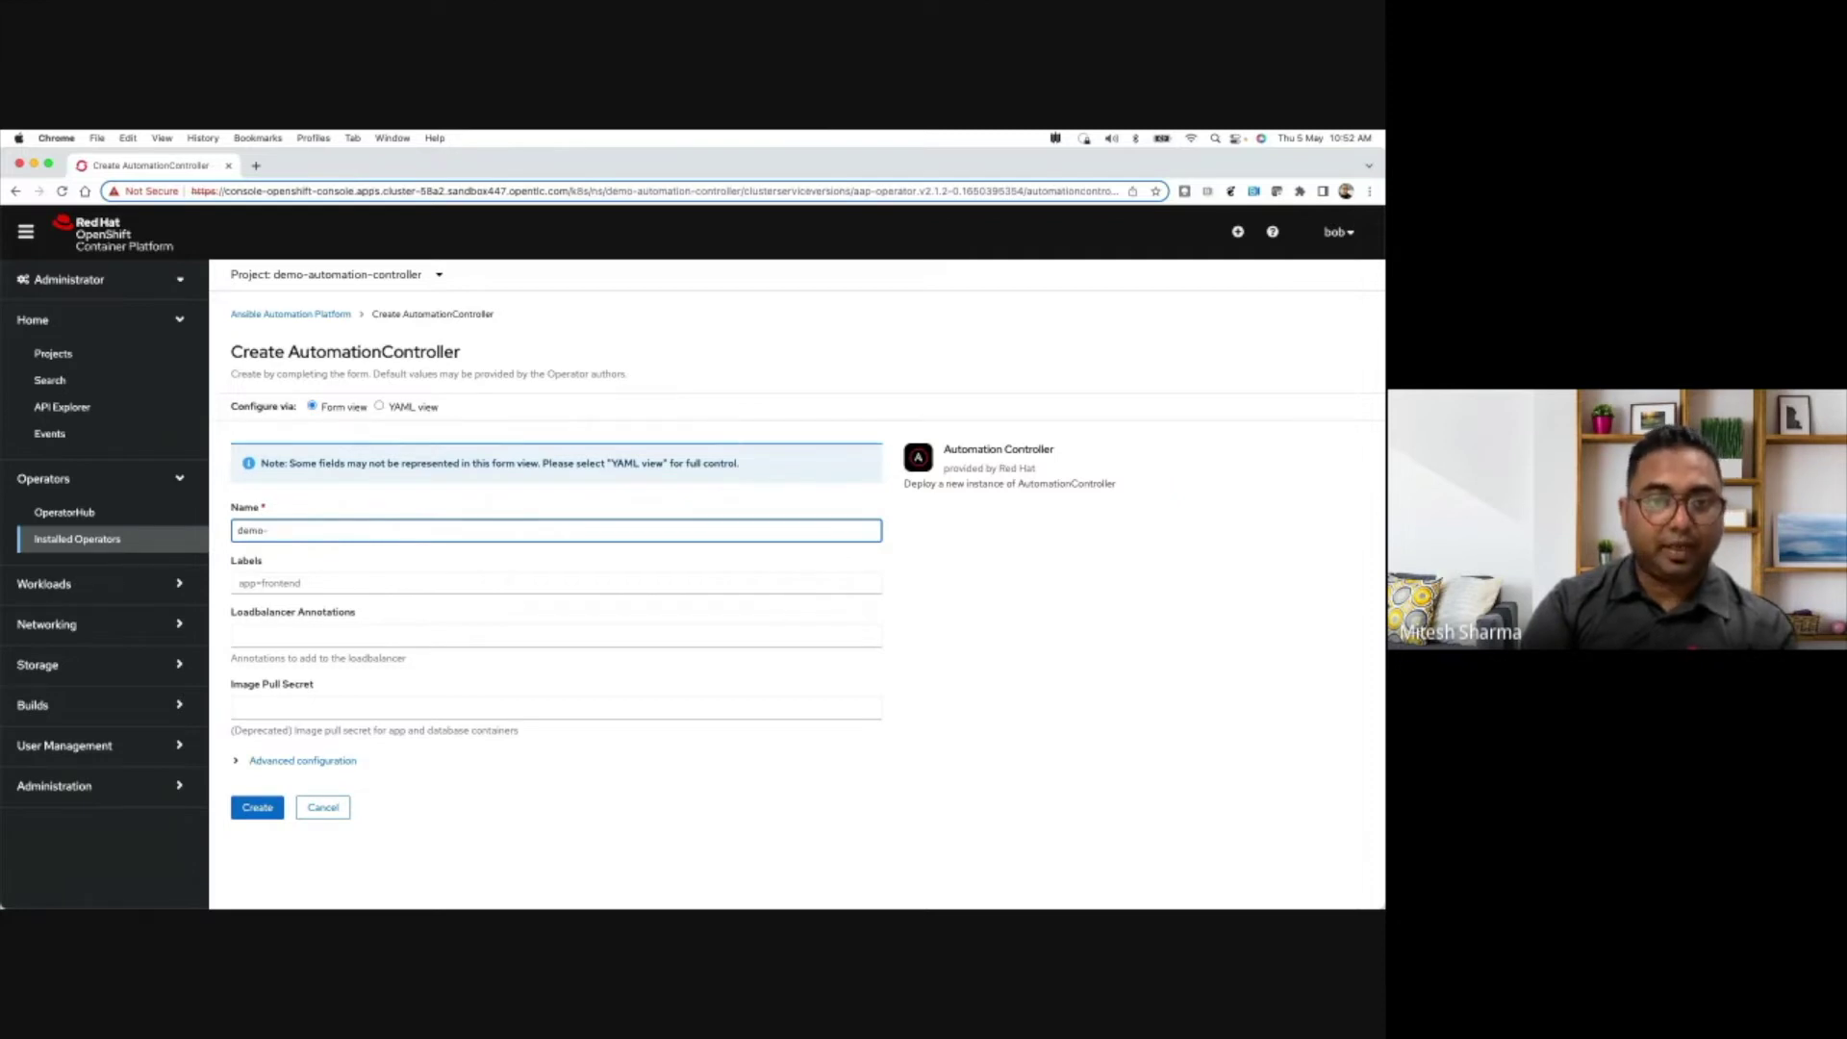
type("-automation-cont")
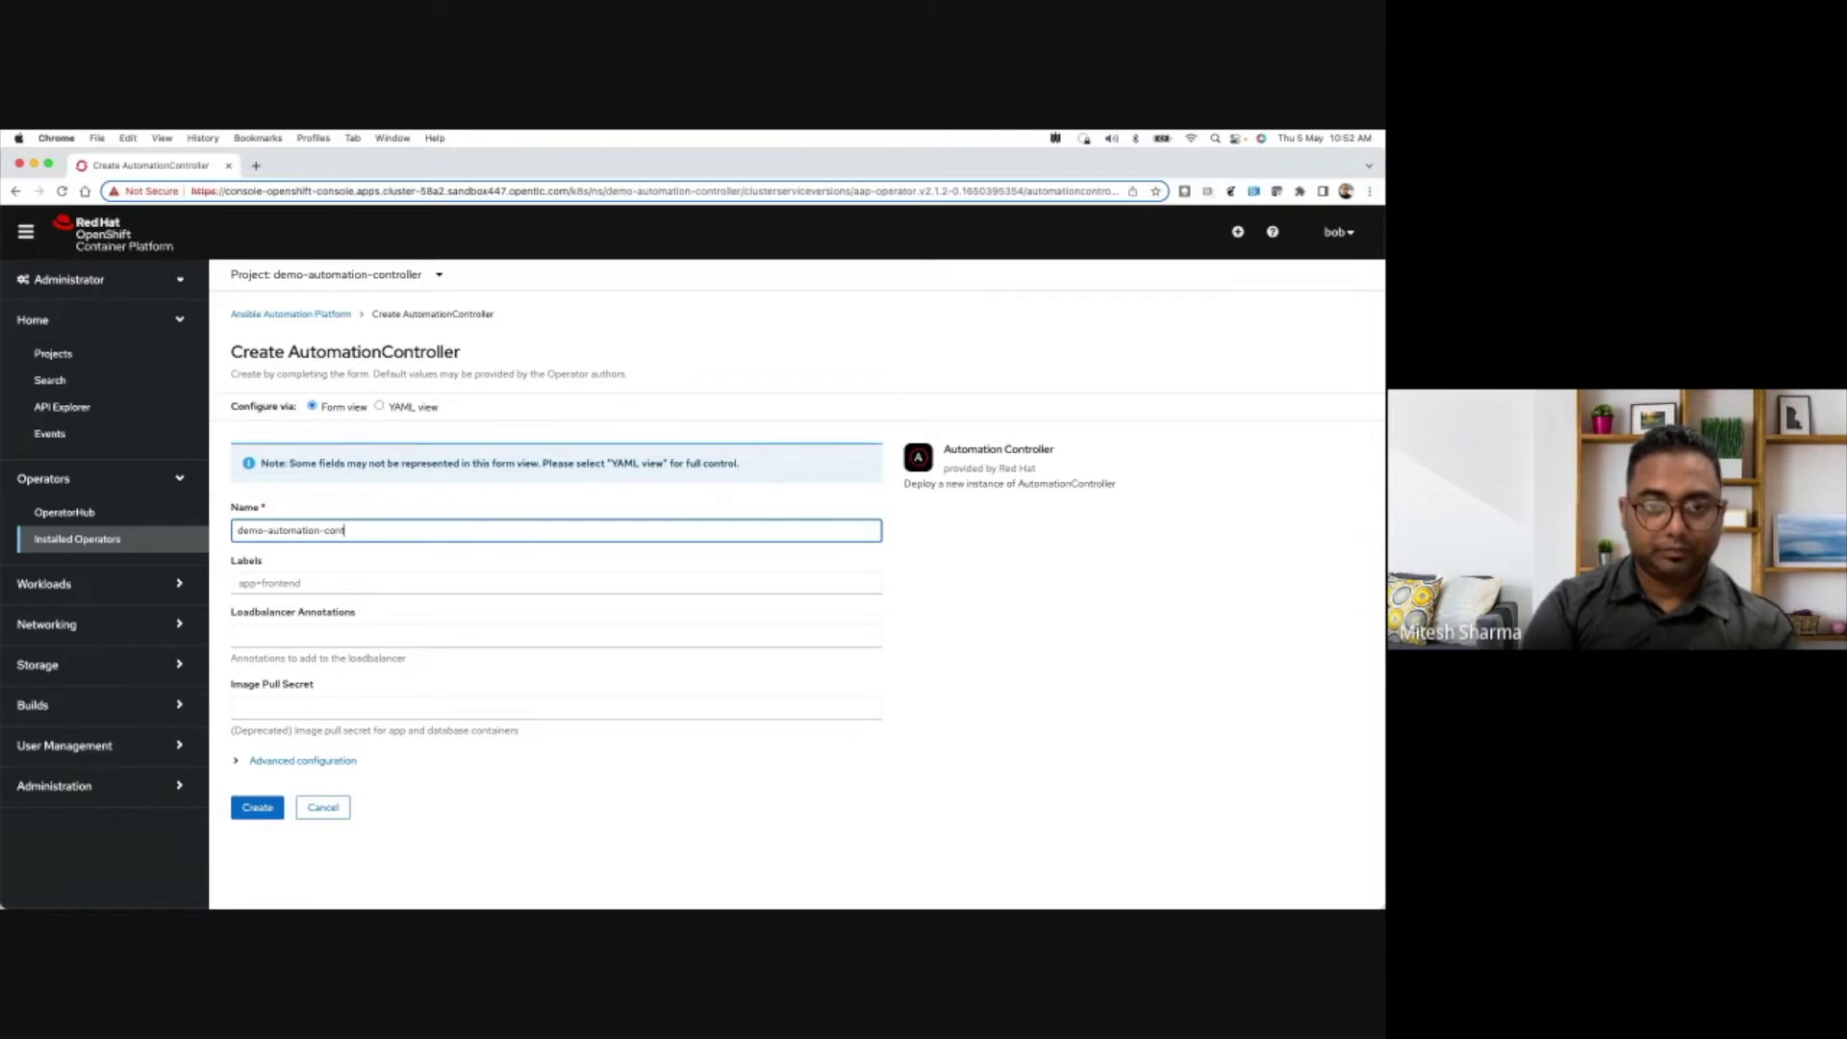
type("roller")
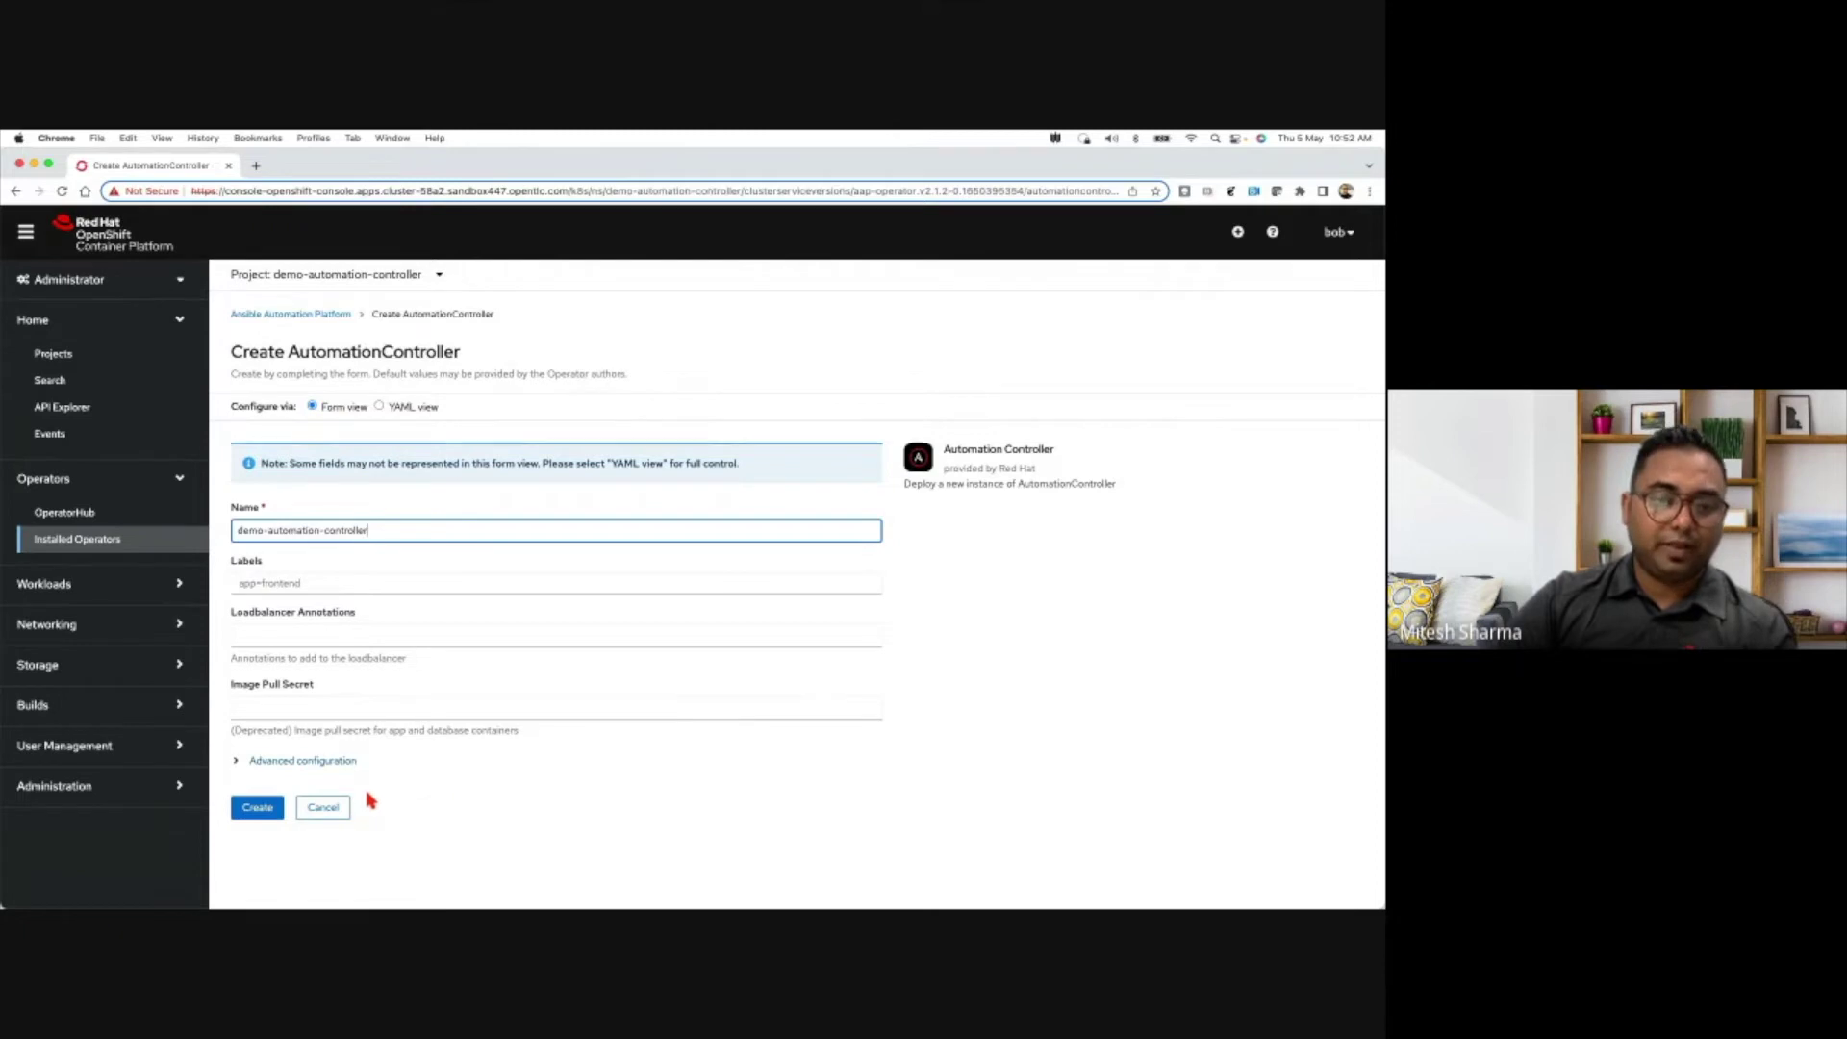
left_click(256, 813)
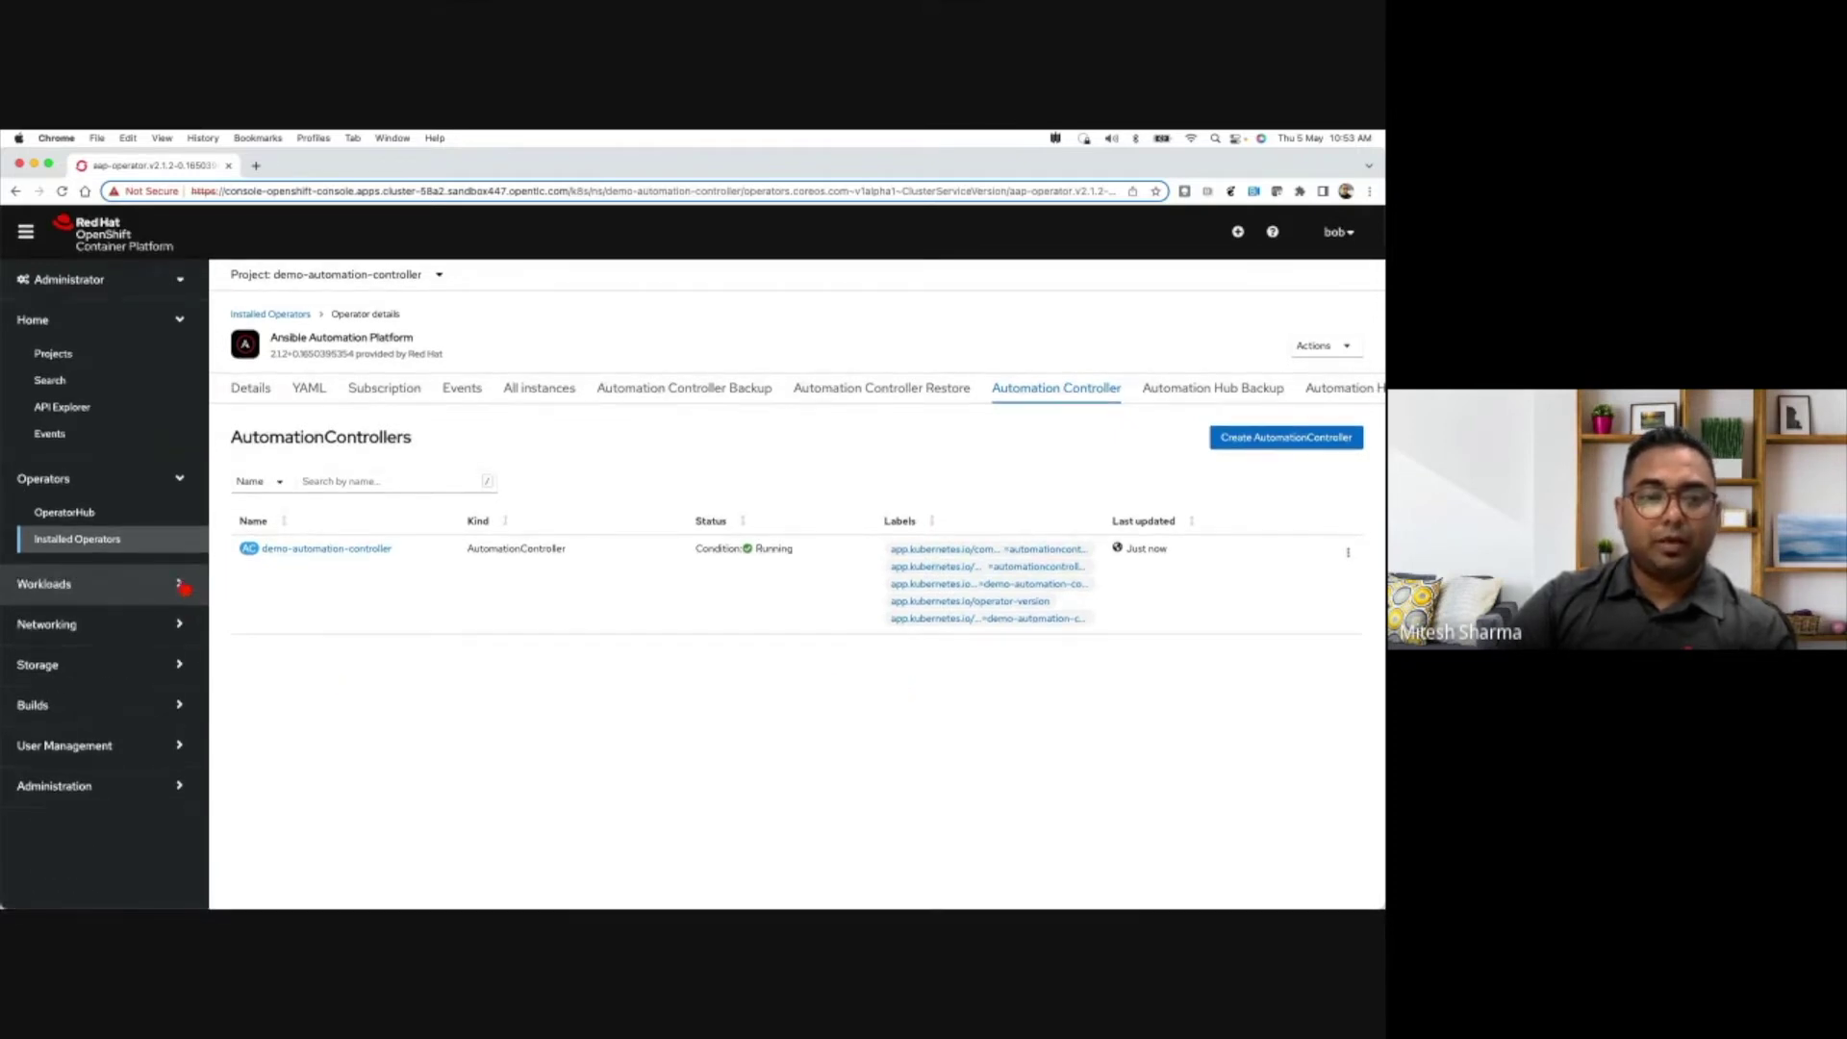
- Open the demo-automation-controller pod and confirm its redis, web, task and ee containers are Running
left_click(145, 583)
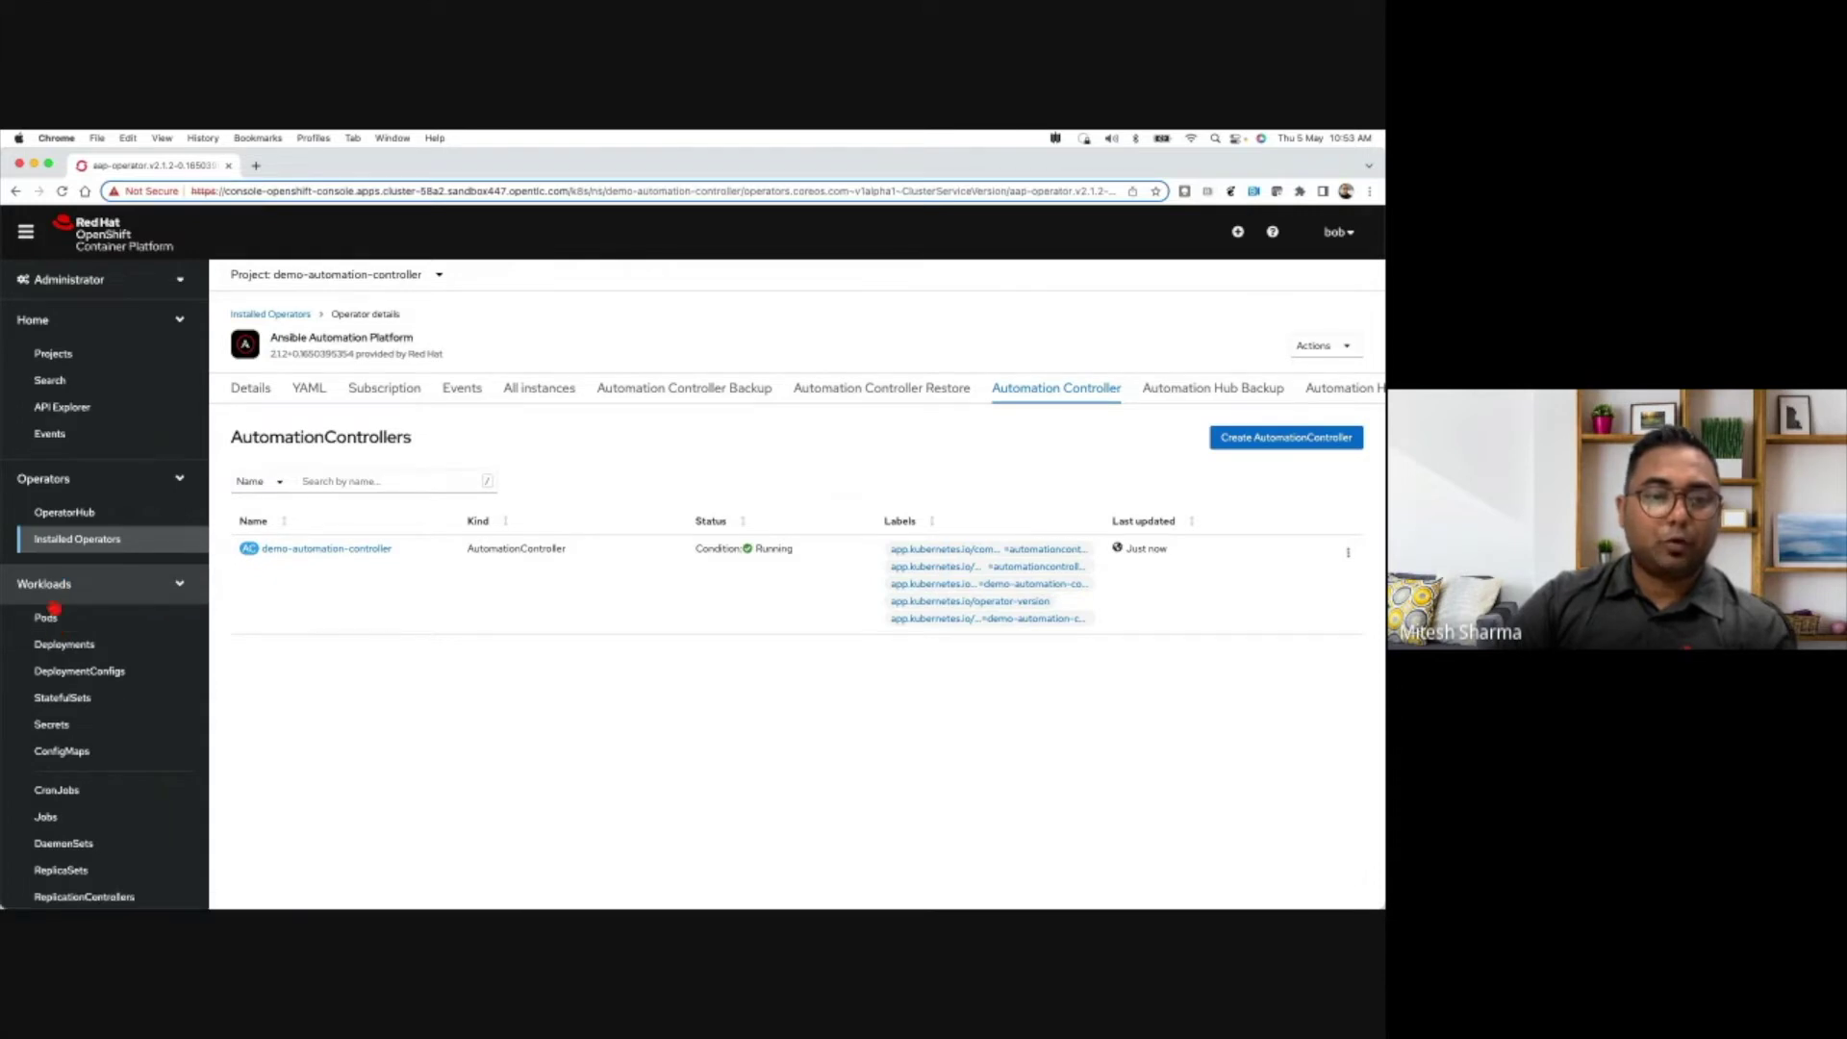
left_click(56, 622)
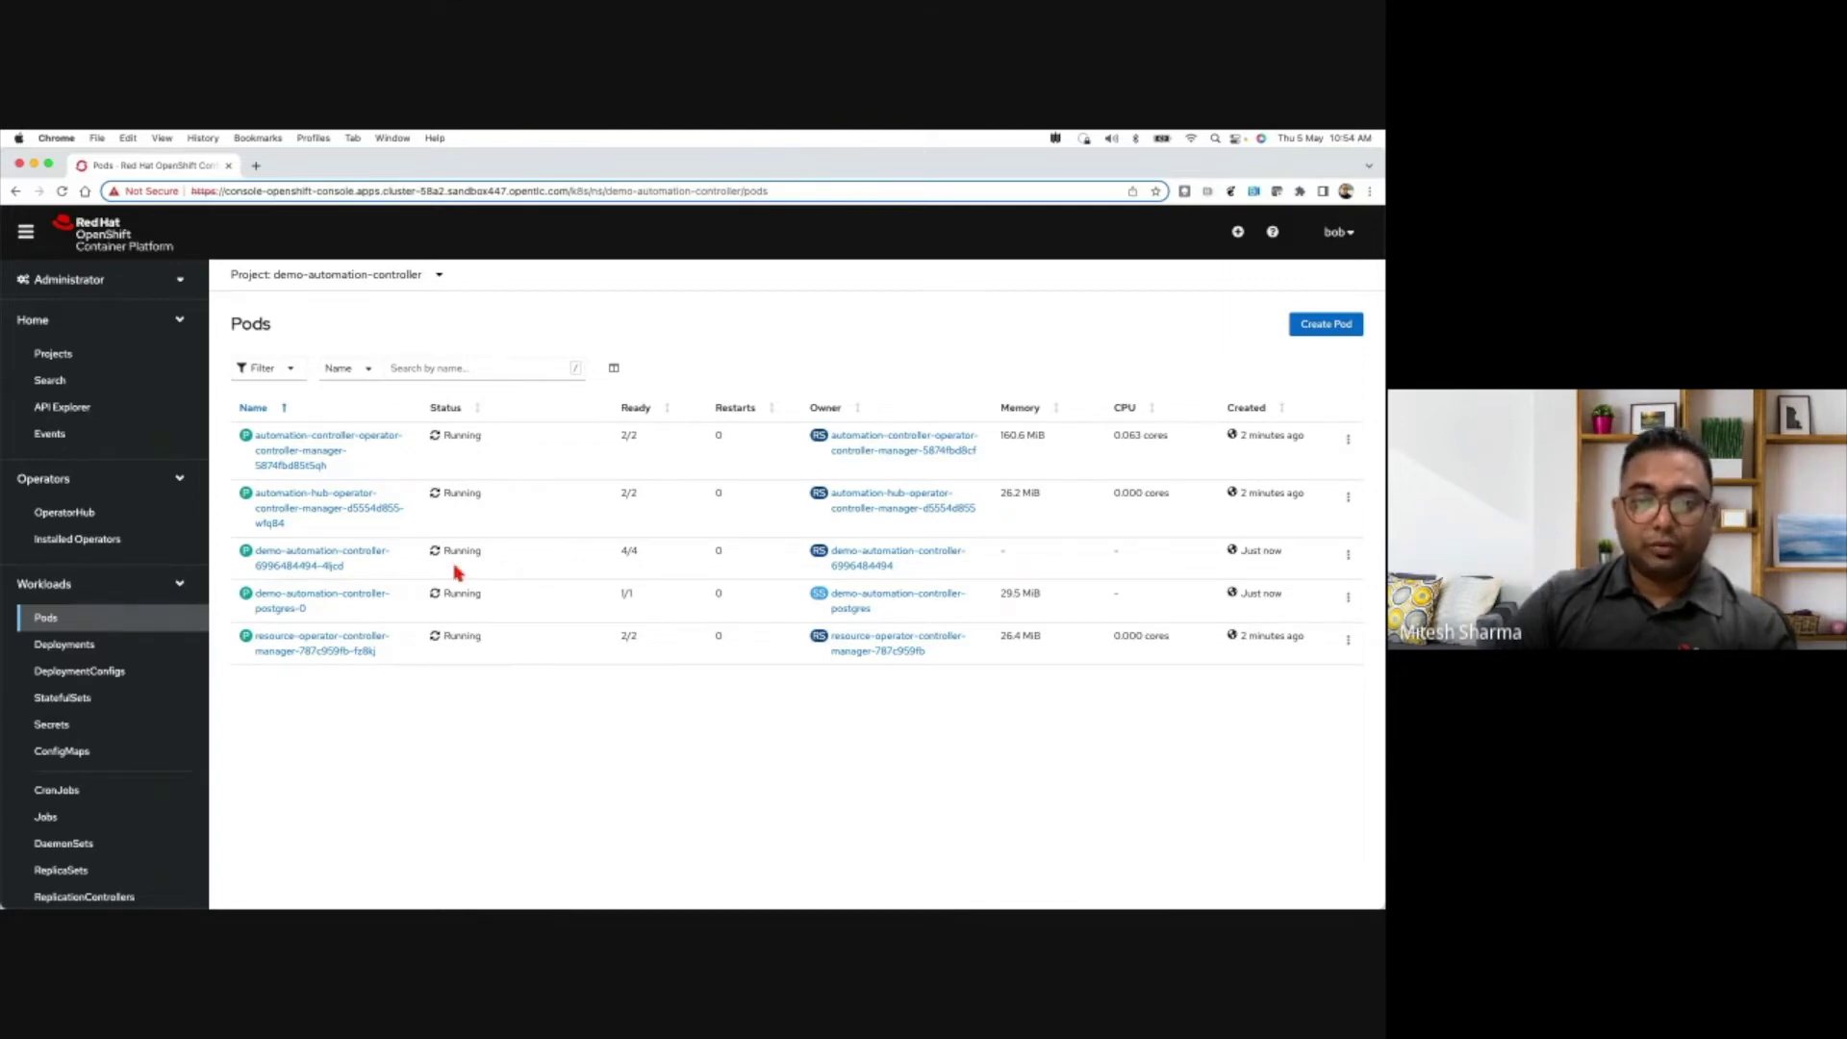
left_click(334, 560)
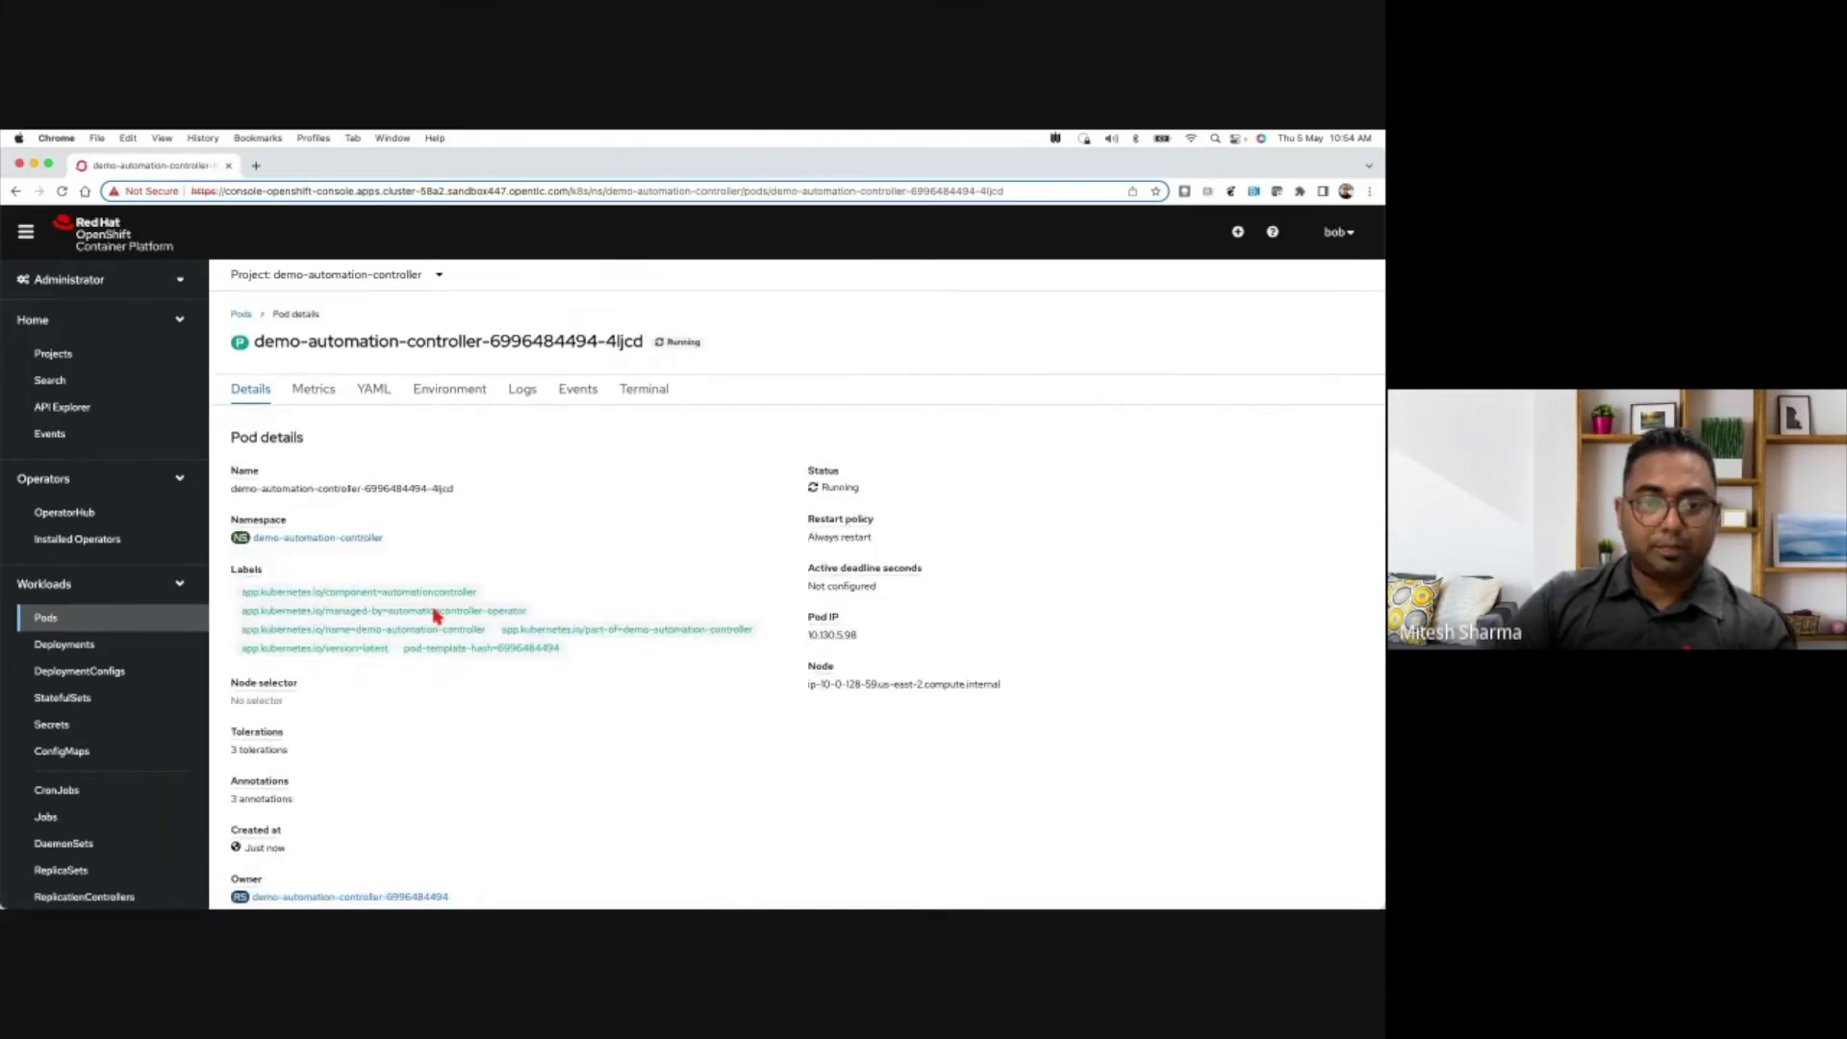
scroll(434, 615, "down", 6)
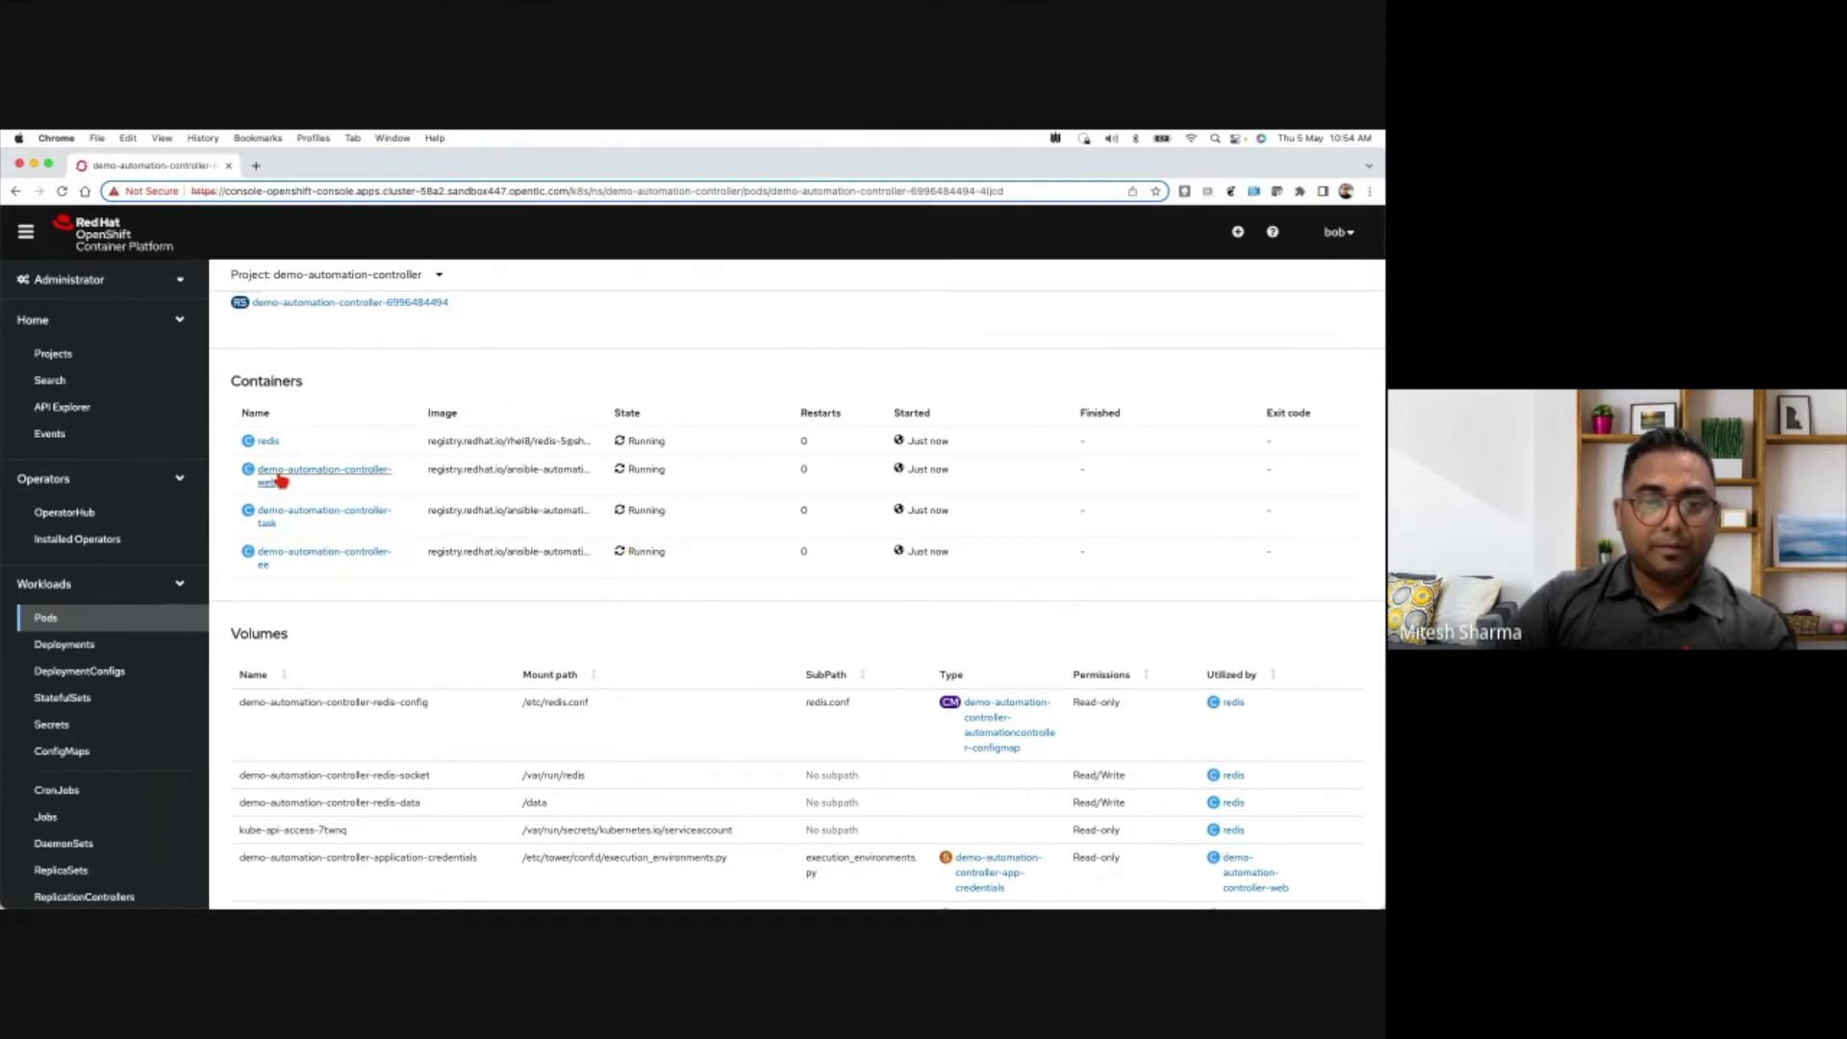
scroll(300, 486, "up", 3)
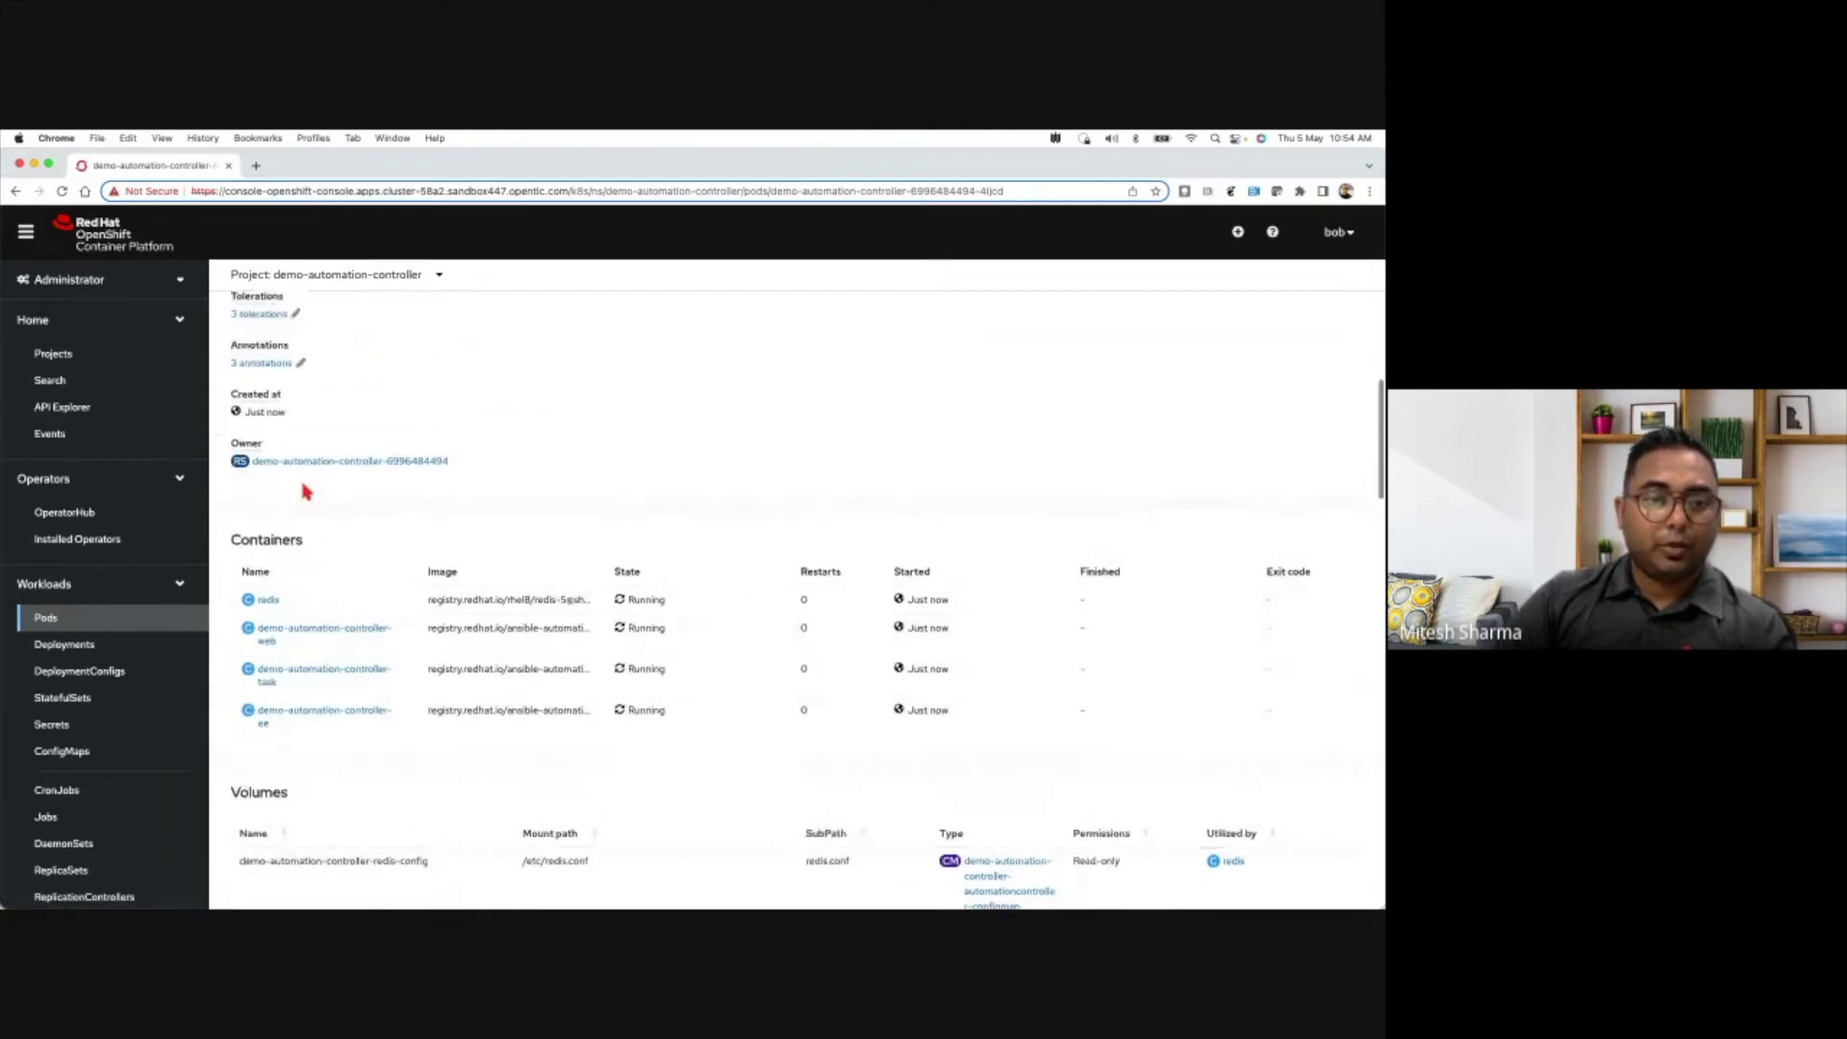
- Open the demo-automation-controller route's Location URL from Networking > Routes in a new tab
left_click(132, 583)
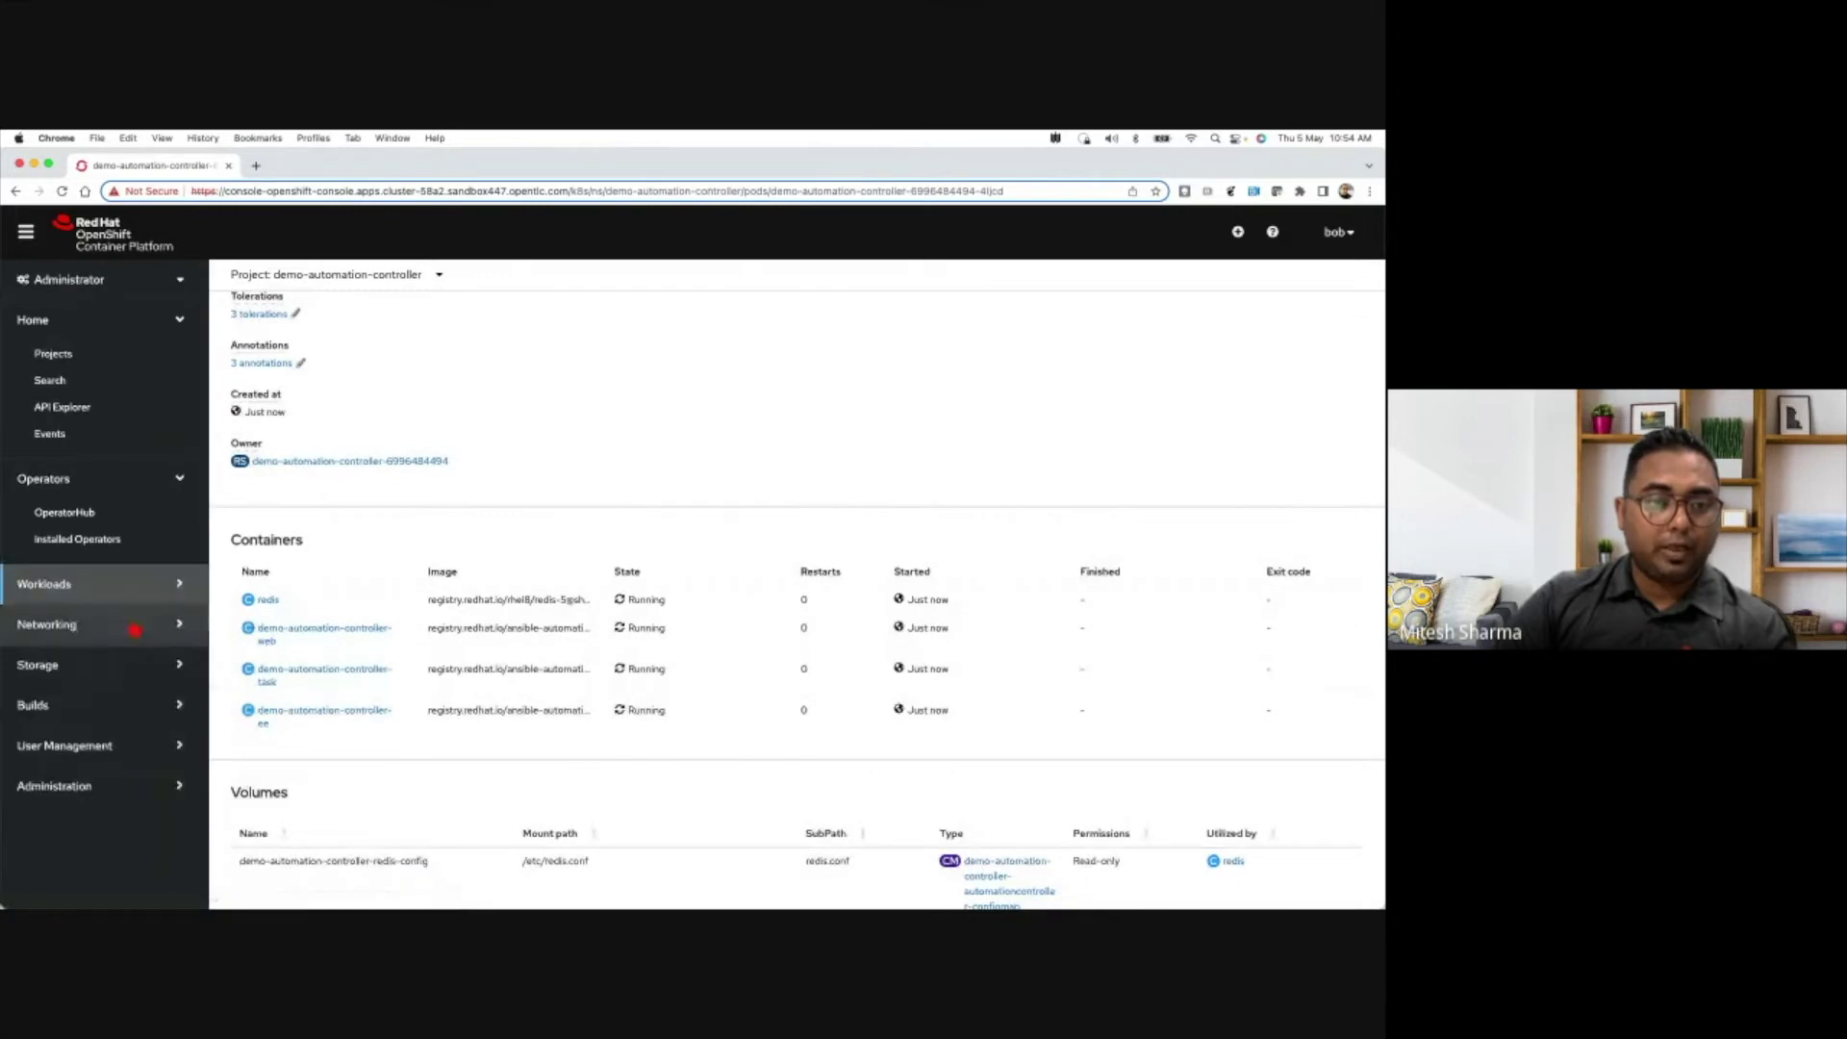
left_click(136, 626)
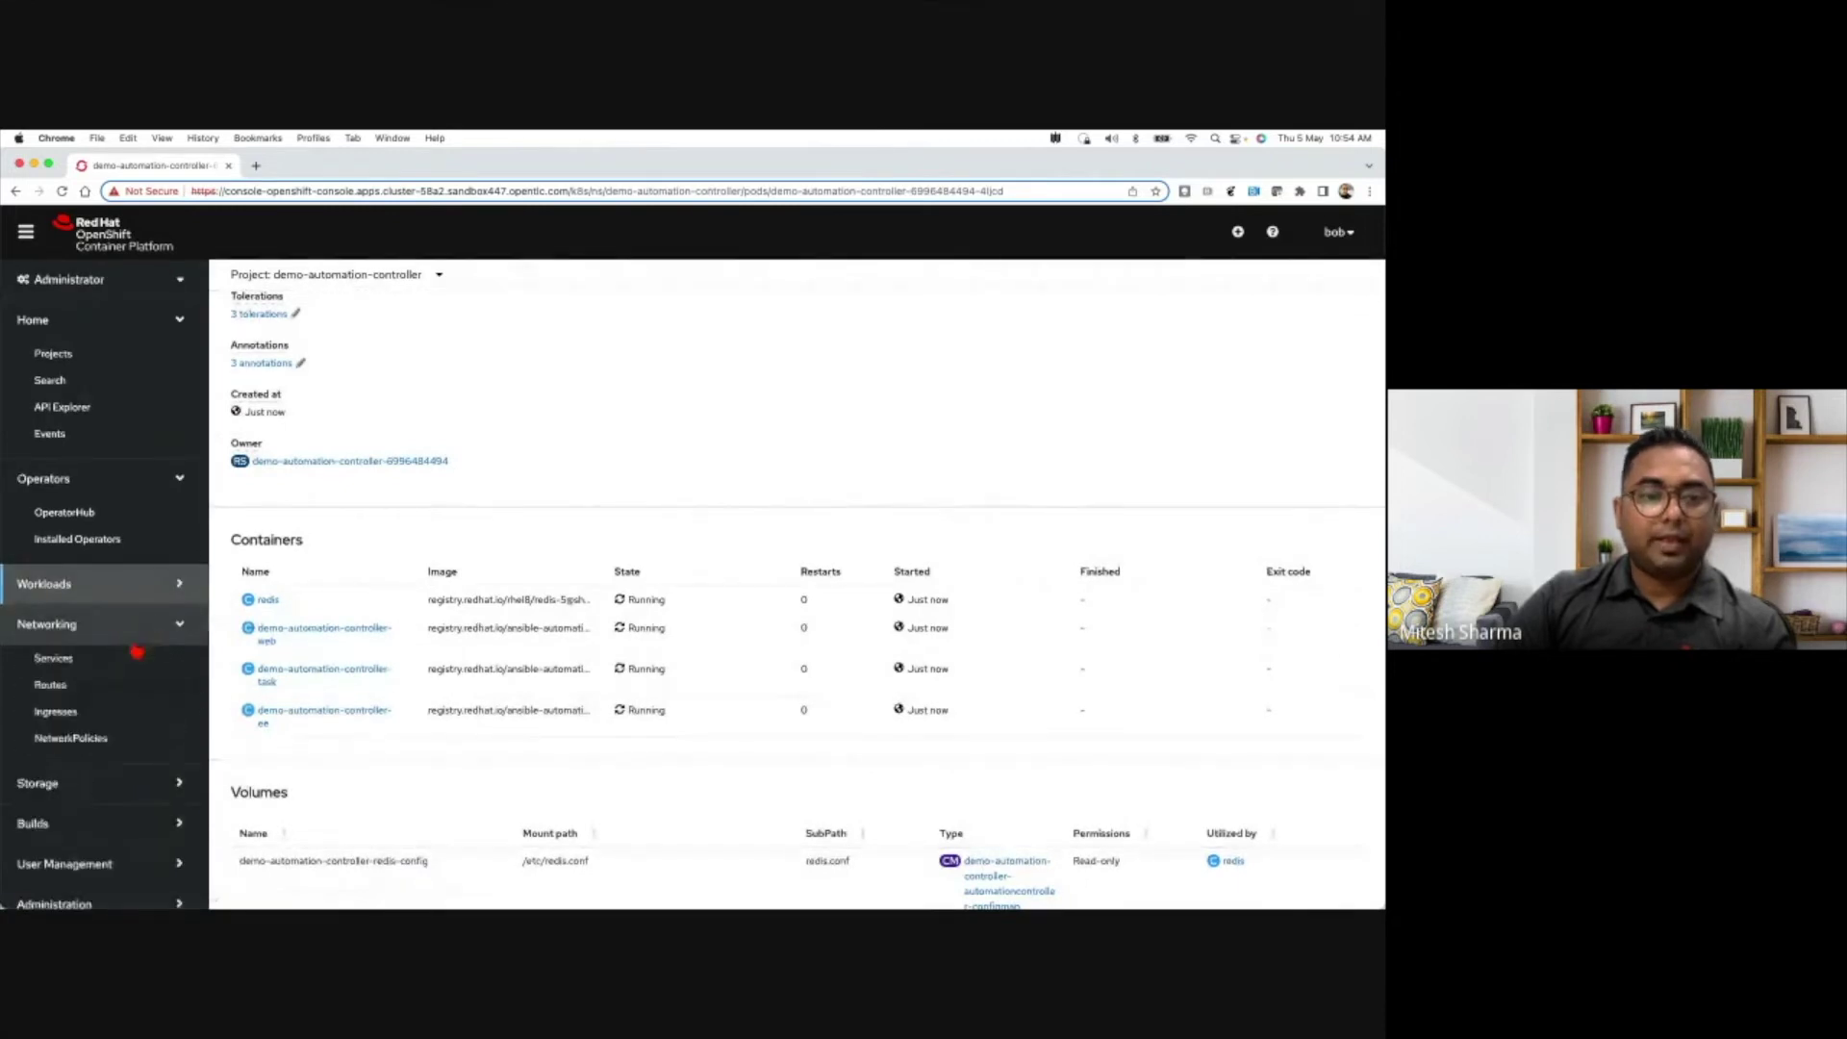
scroll(106, 654, "down", 1)
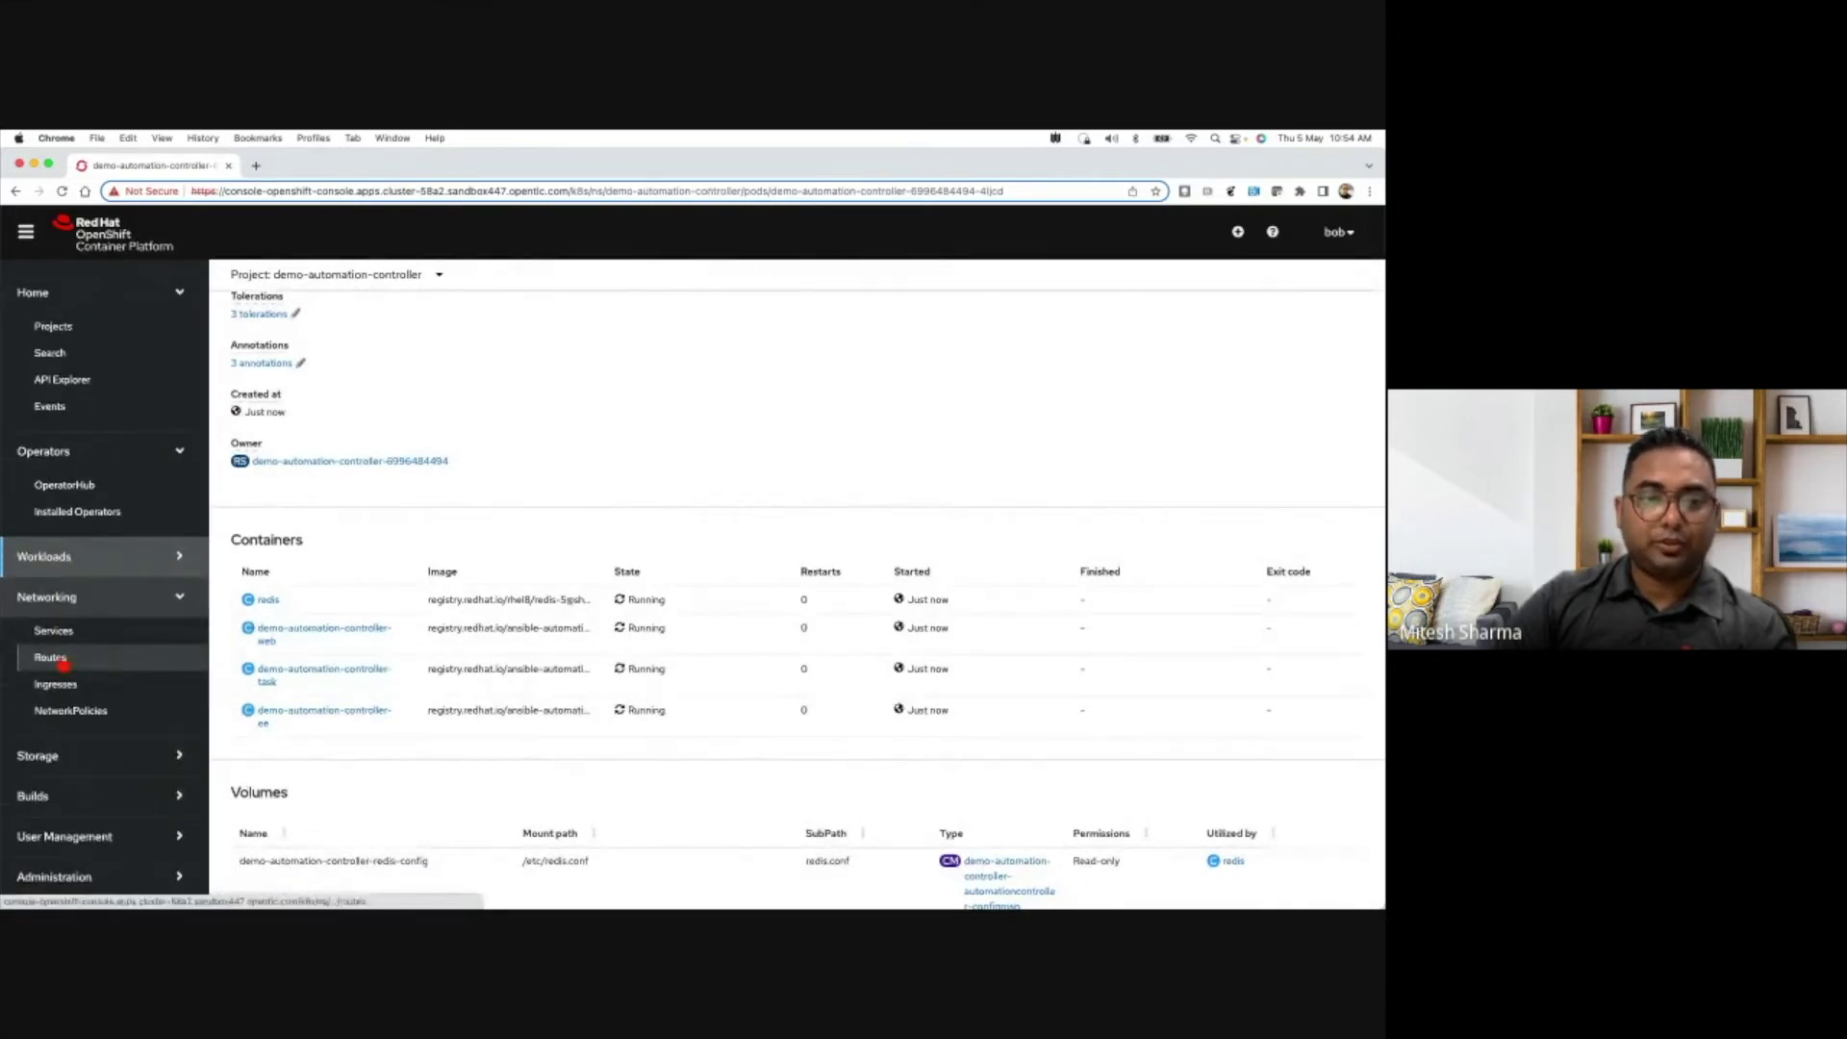
left_click(60, 660)
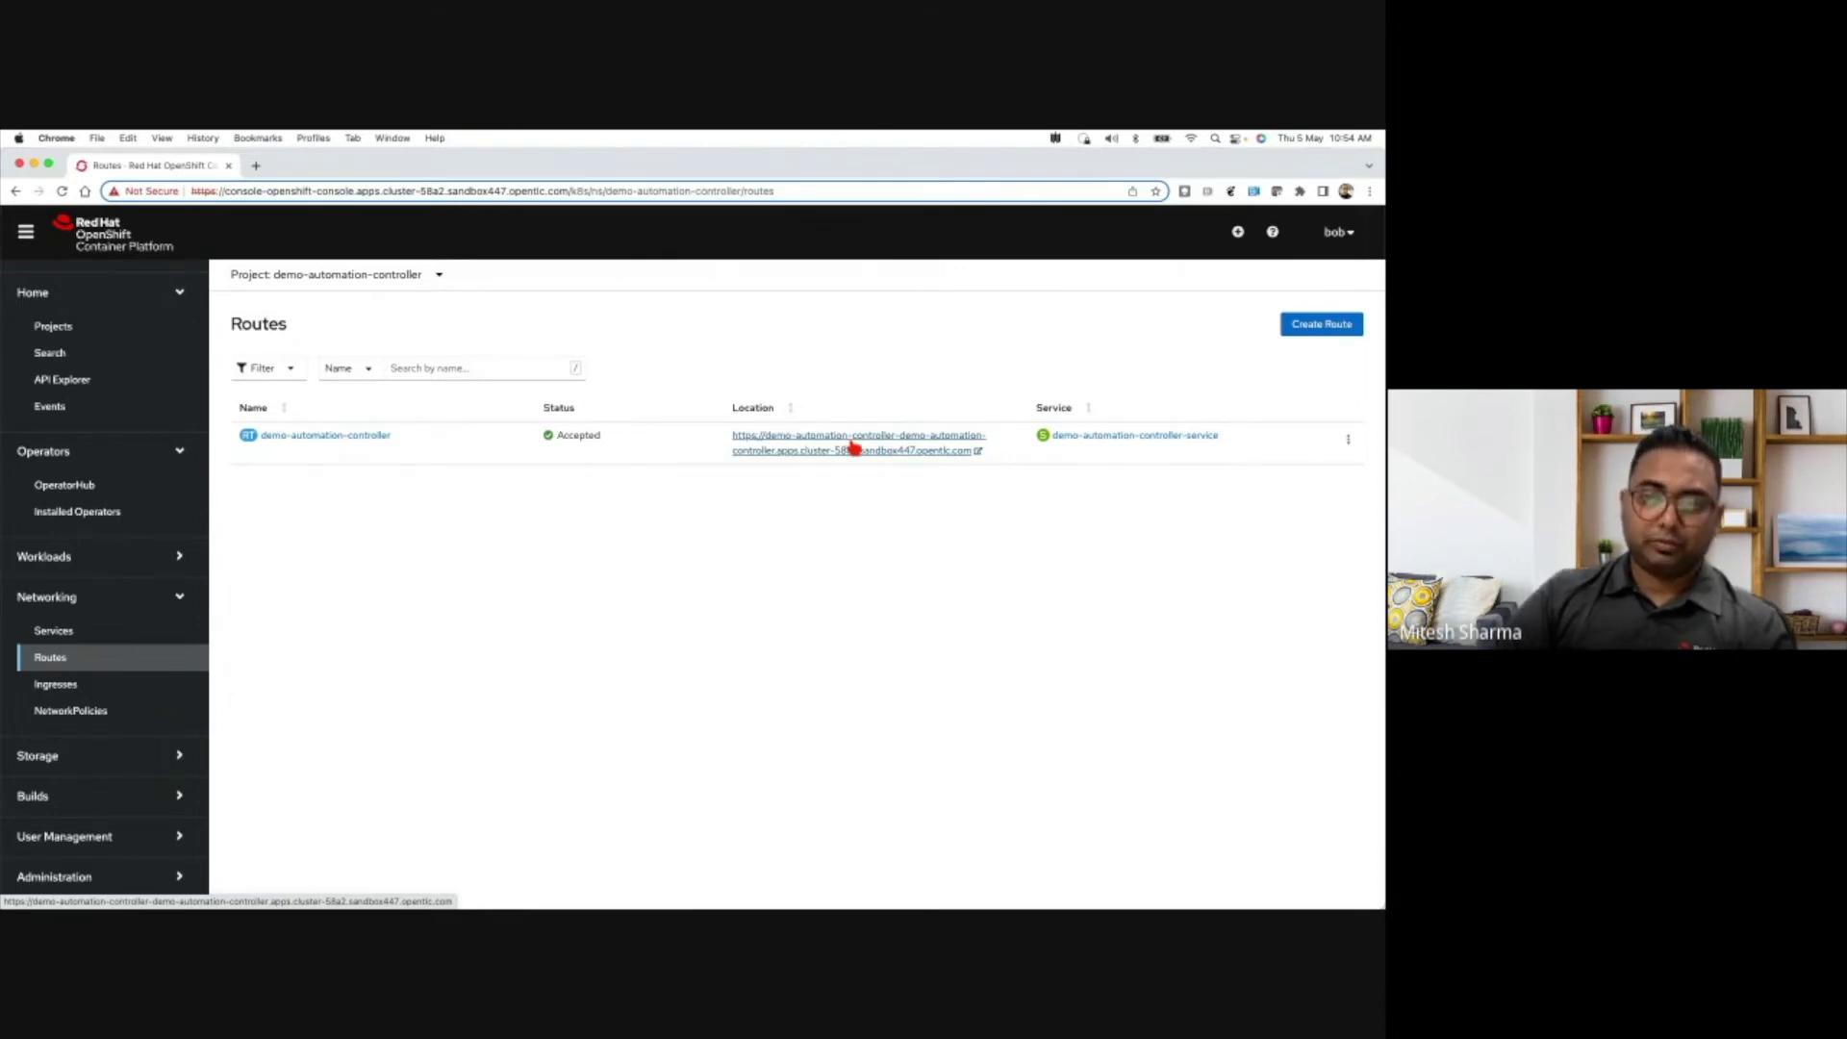
left_click(873, 452)
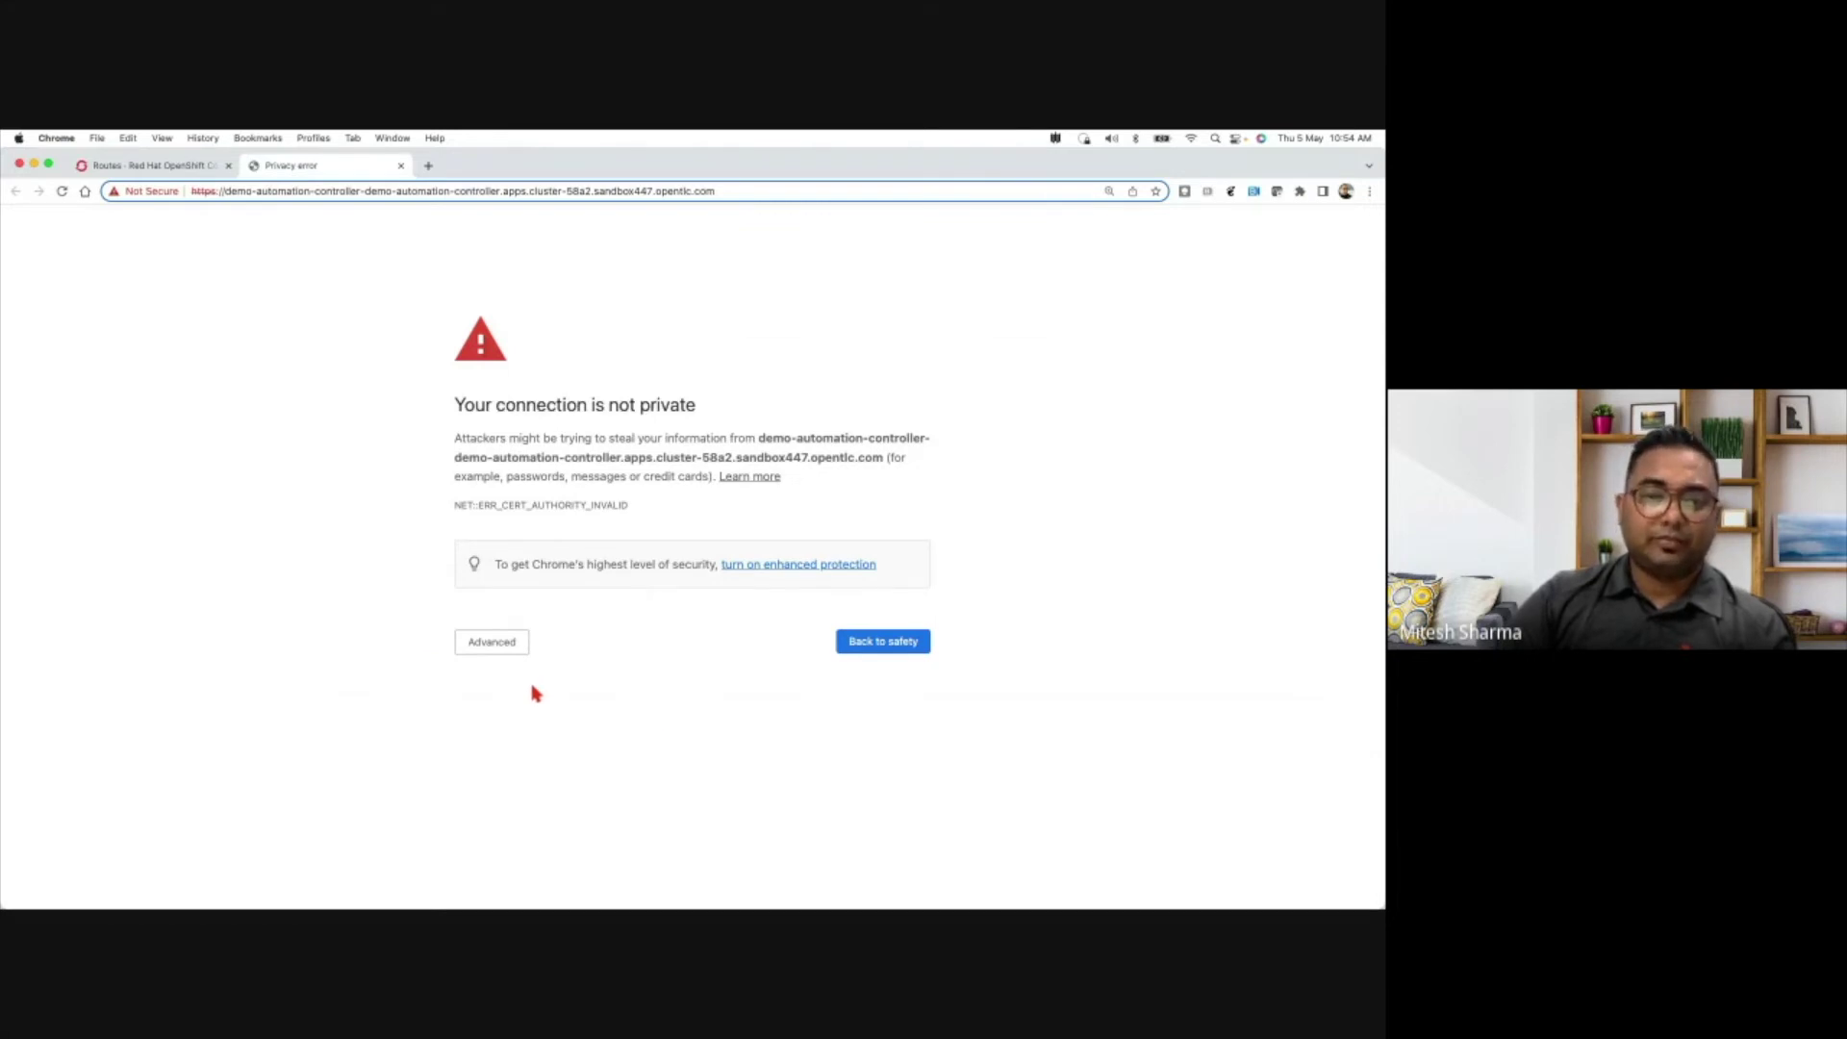
- Bypass the certificate warning to load the controller site, then return to the OpenShift Routes tab
left_click(486, 651)
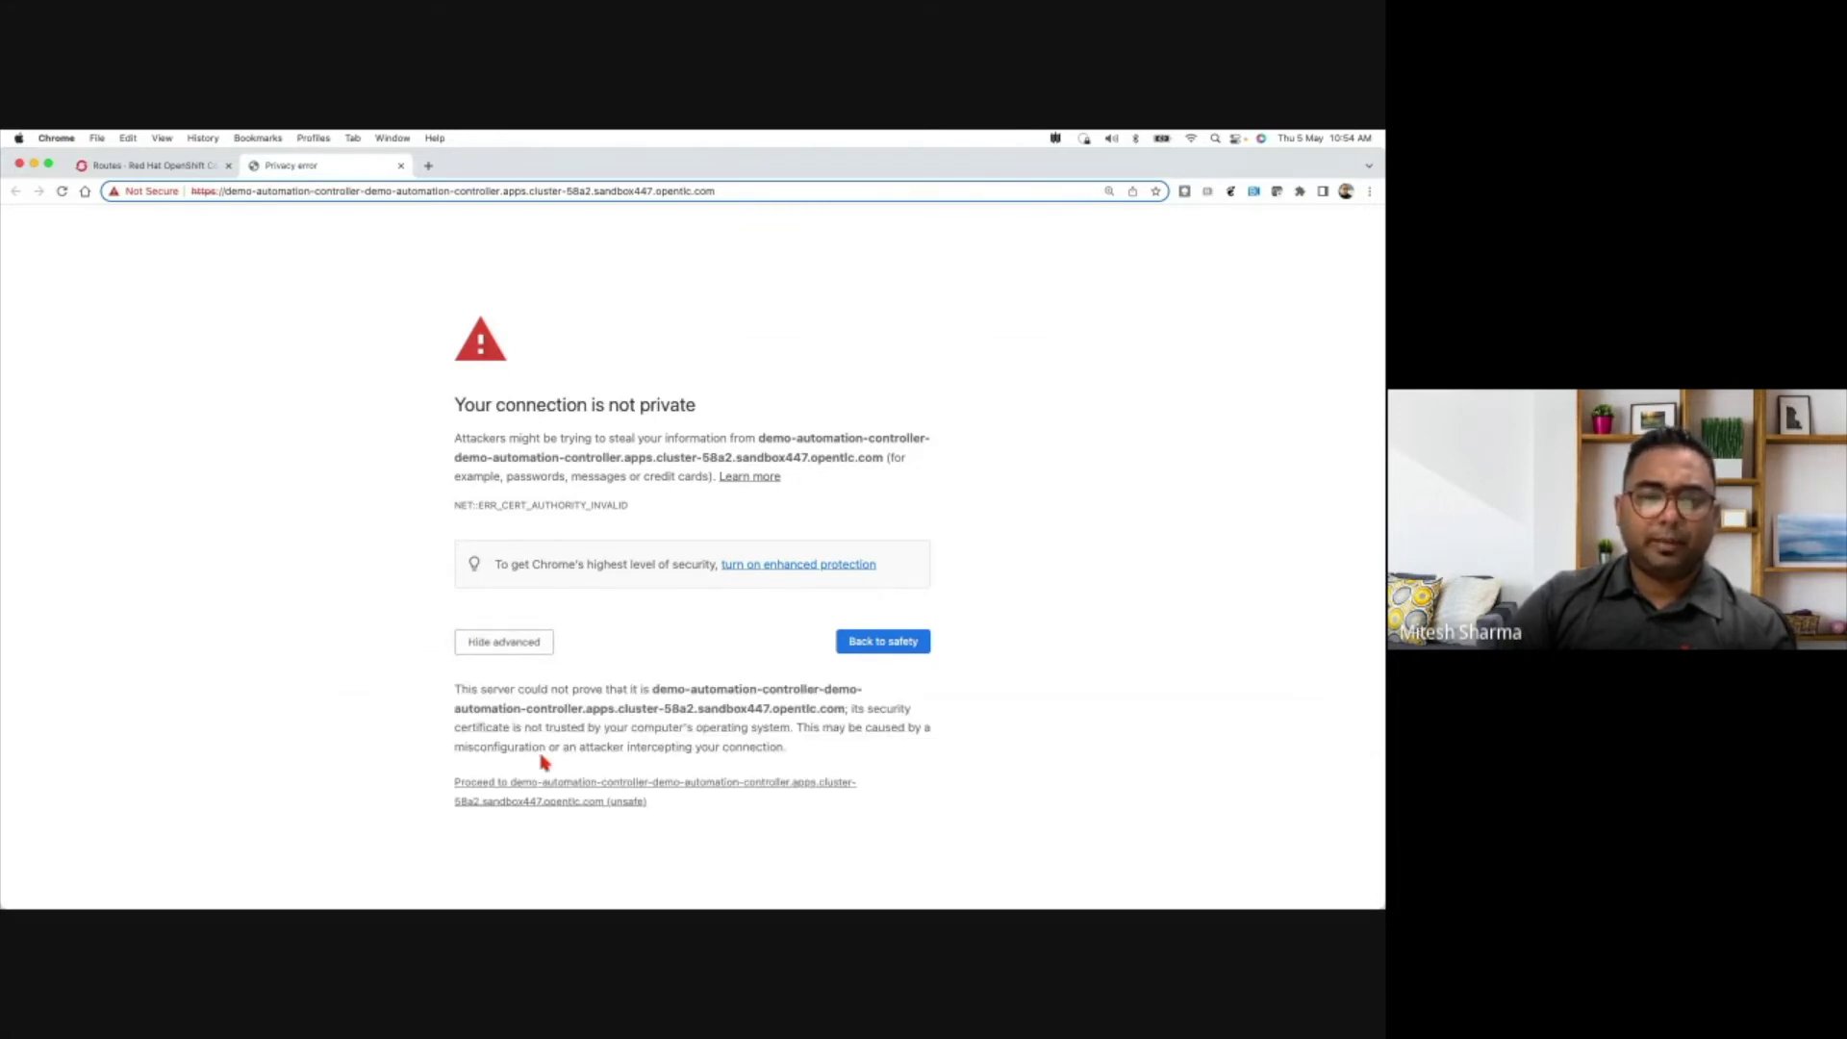
left_click(577, 792)
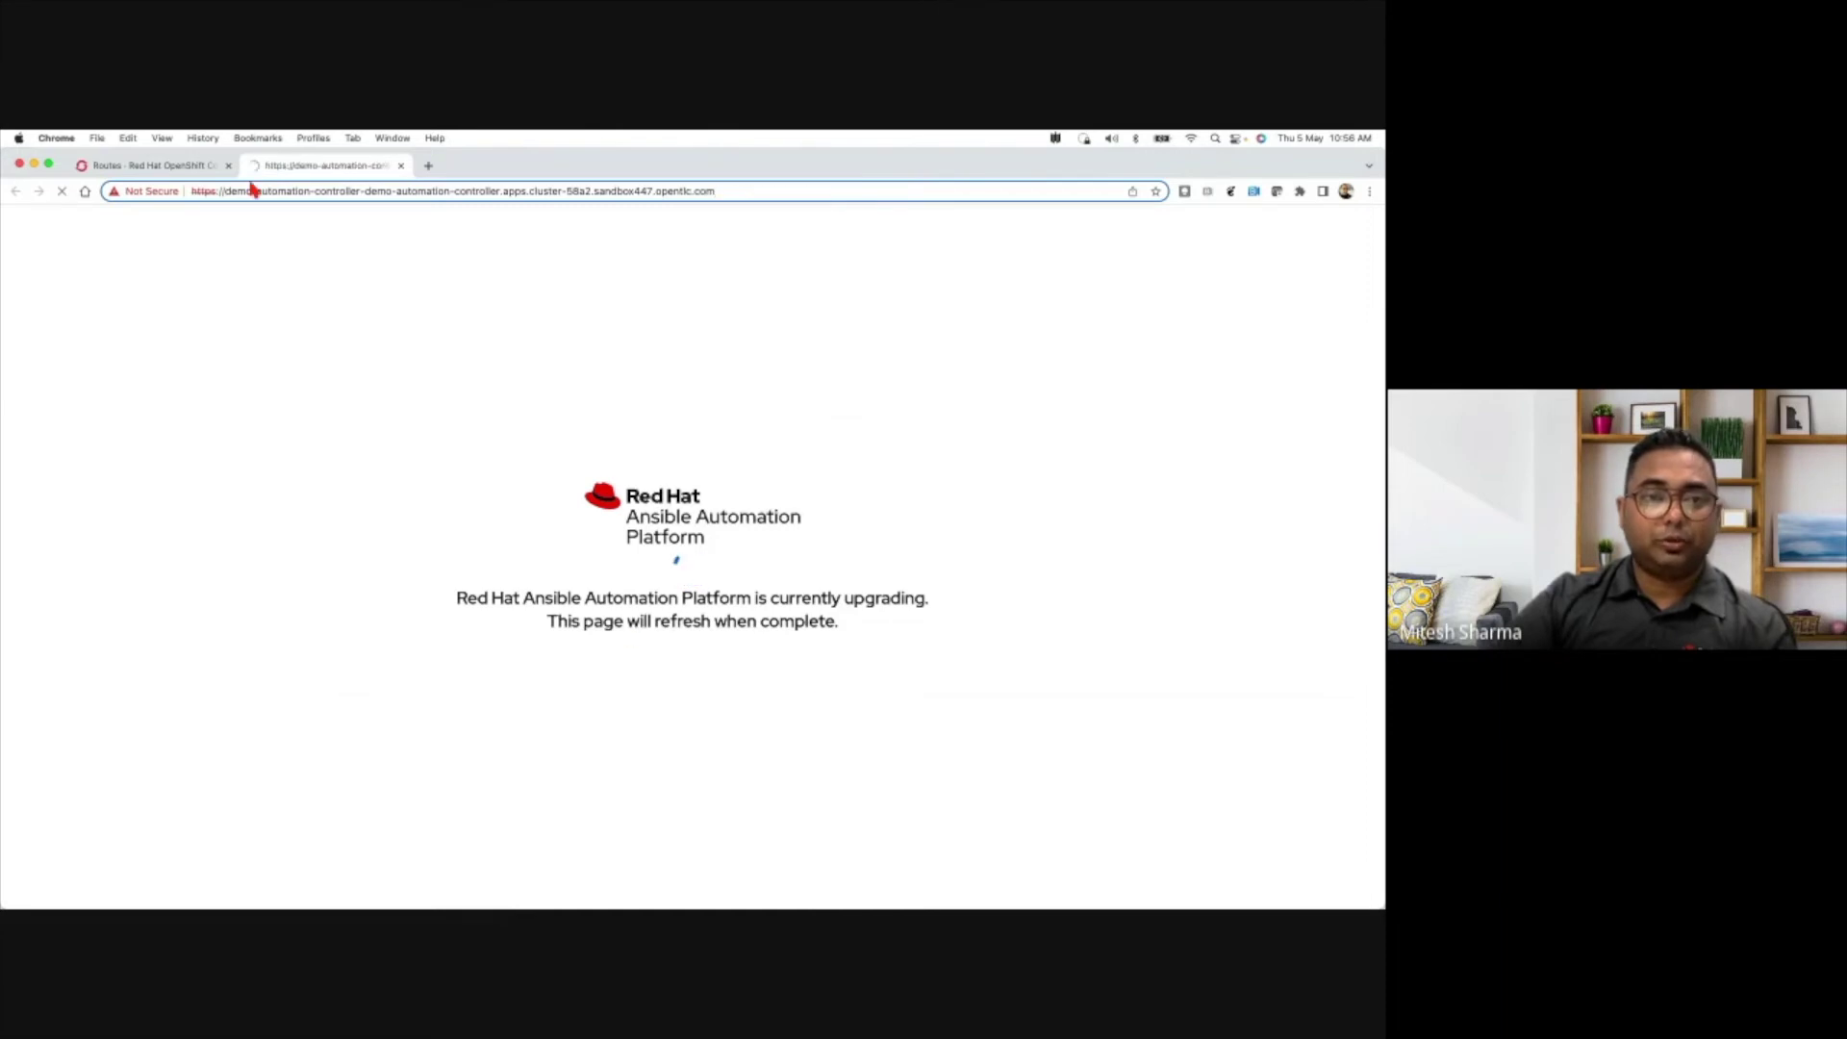
left_click(169, 170)
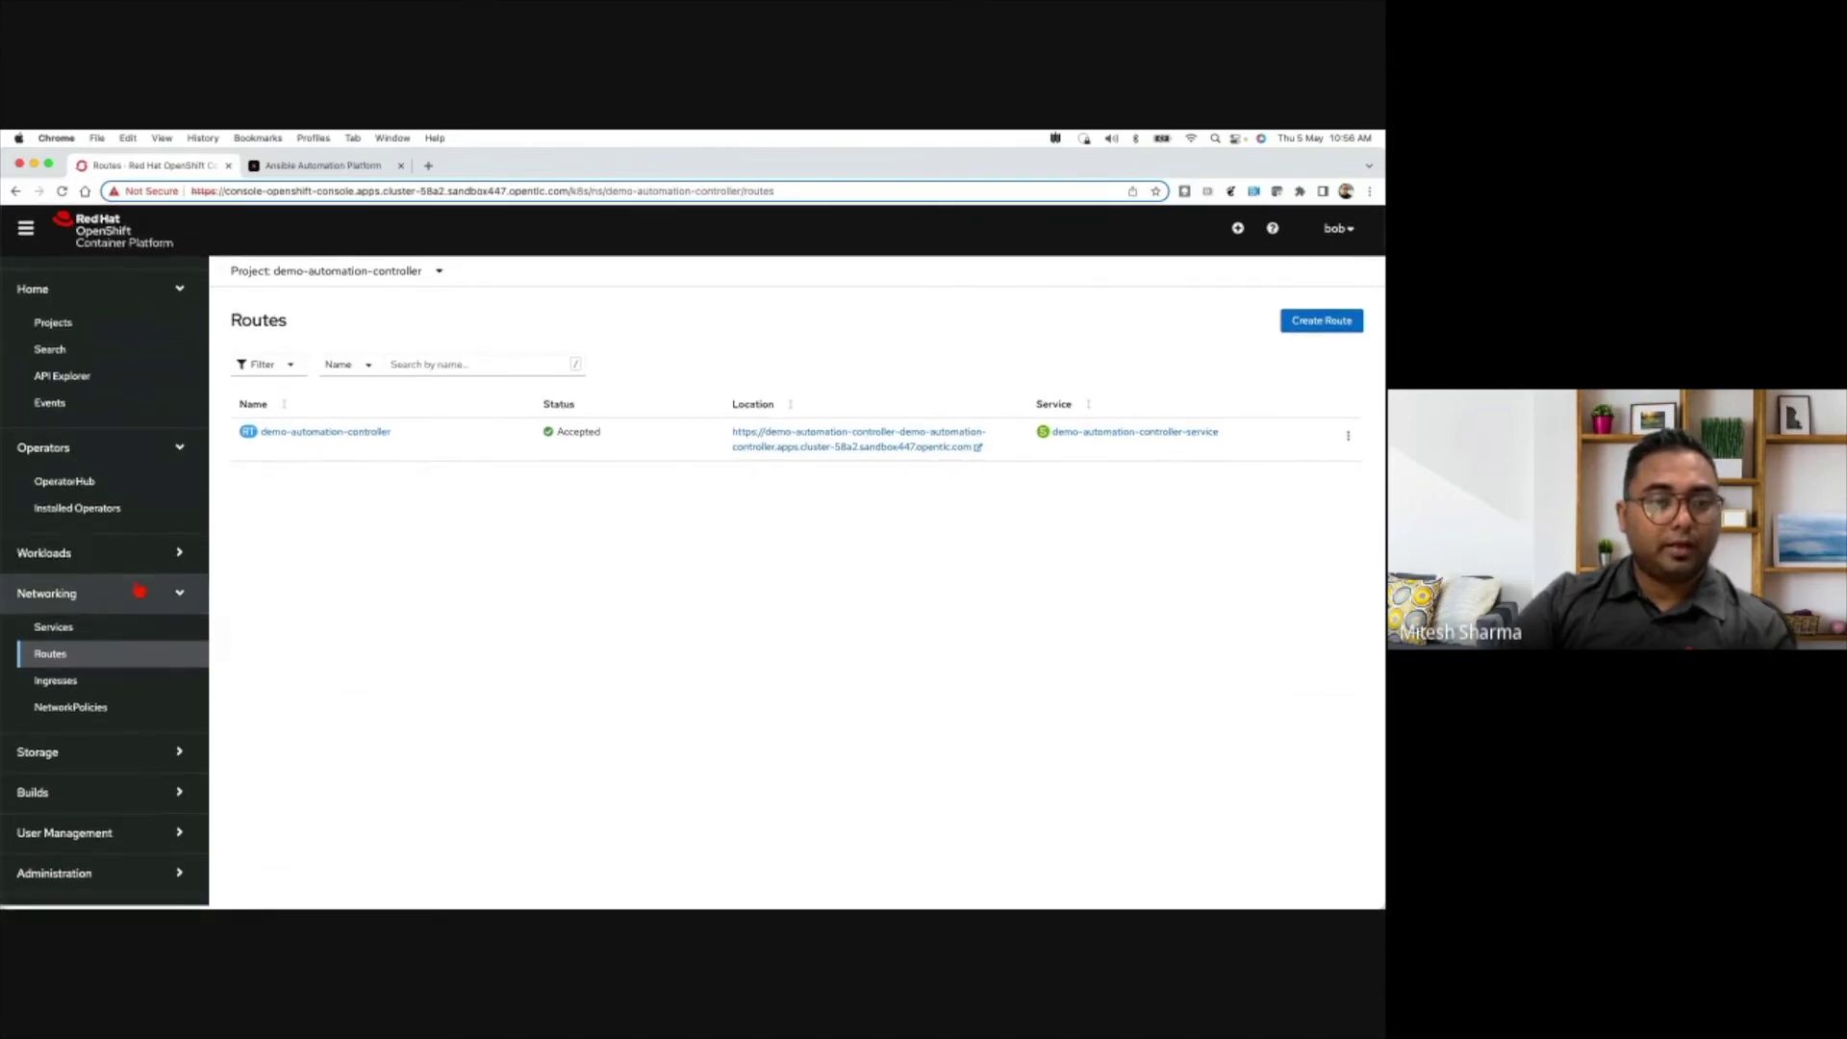
- Show the project's Secrets list and find the demo-automation-controller-admin-password secret
left_click(178, 594)
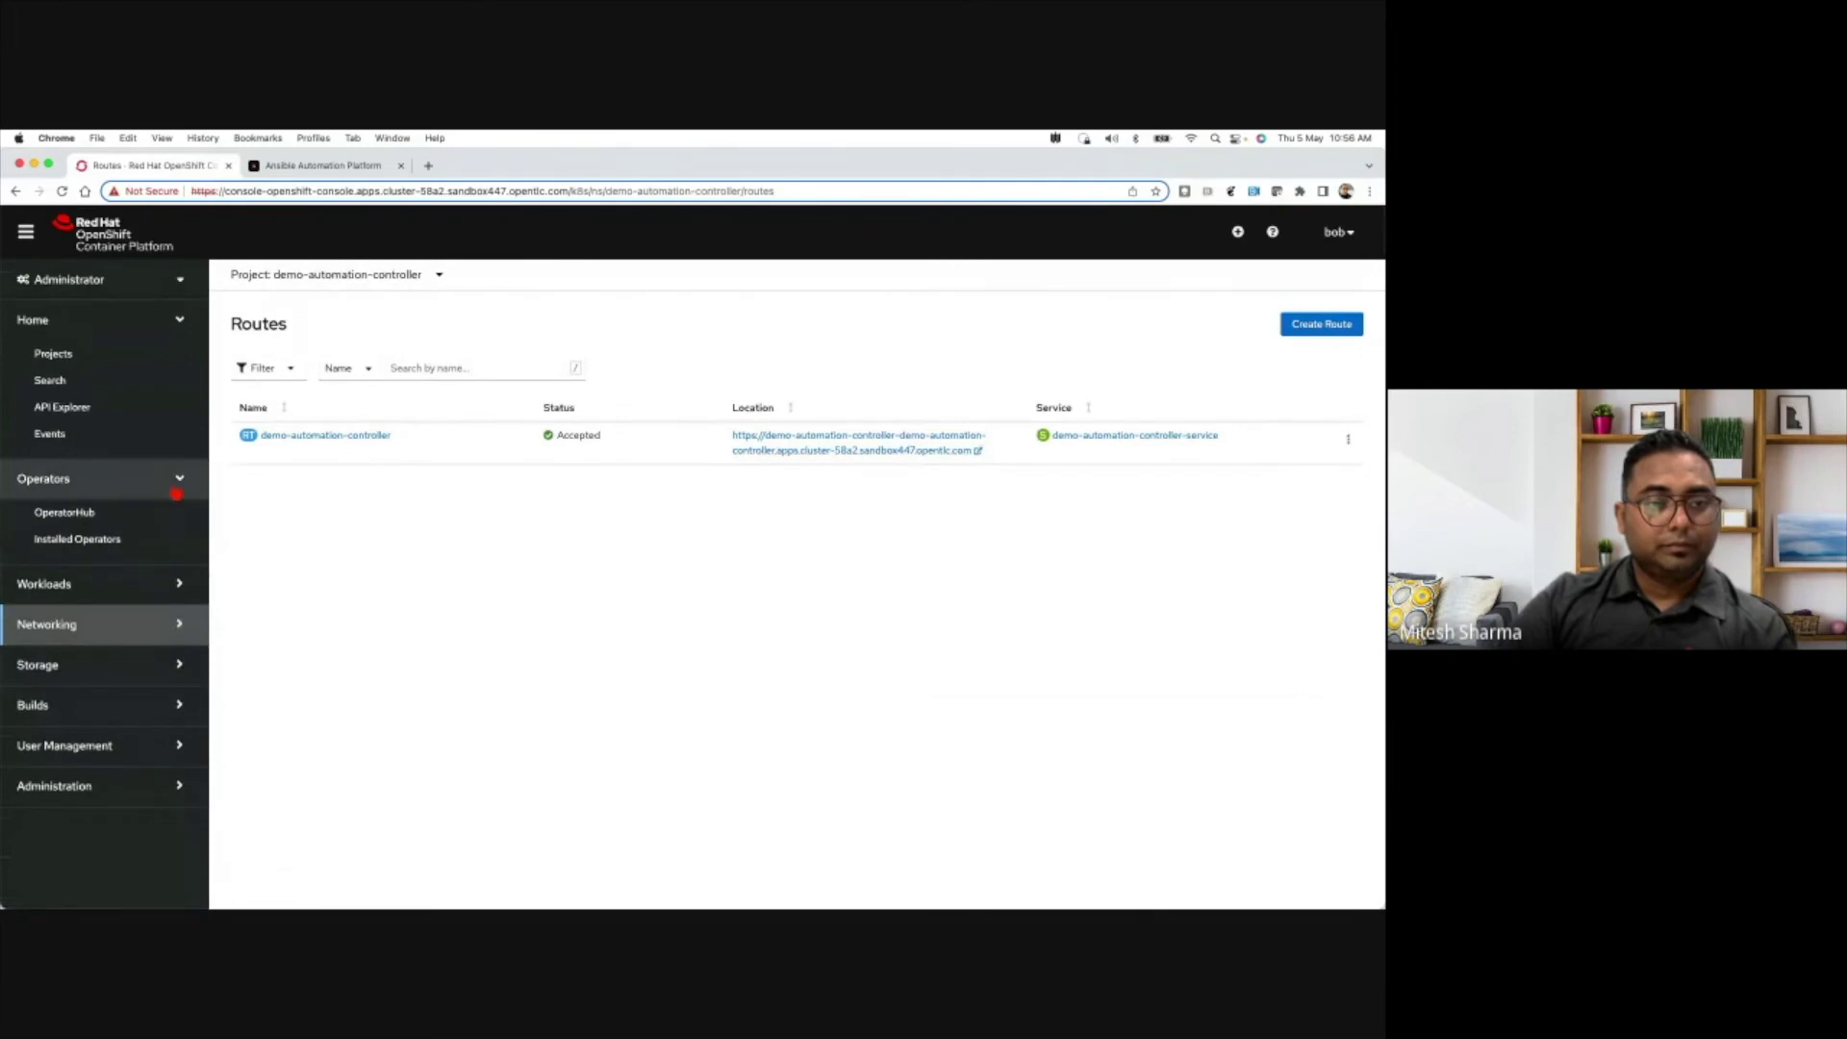
left_click(175, 585)
scroll(157, 619, "down", 2)
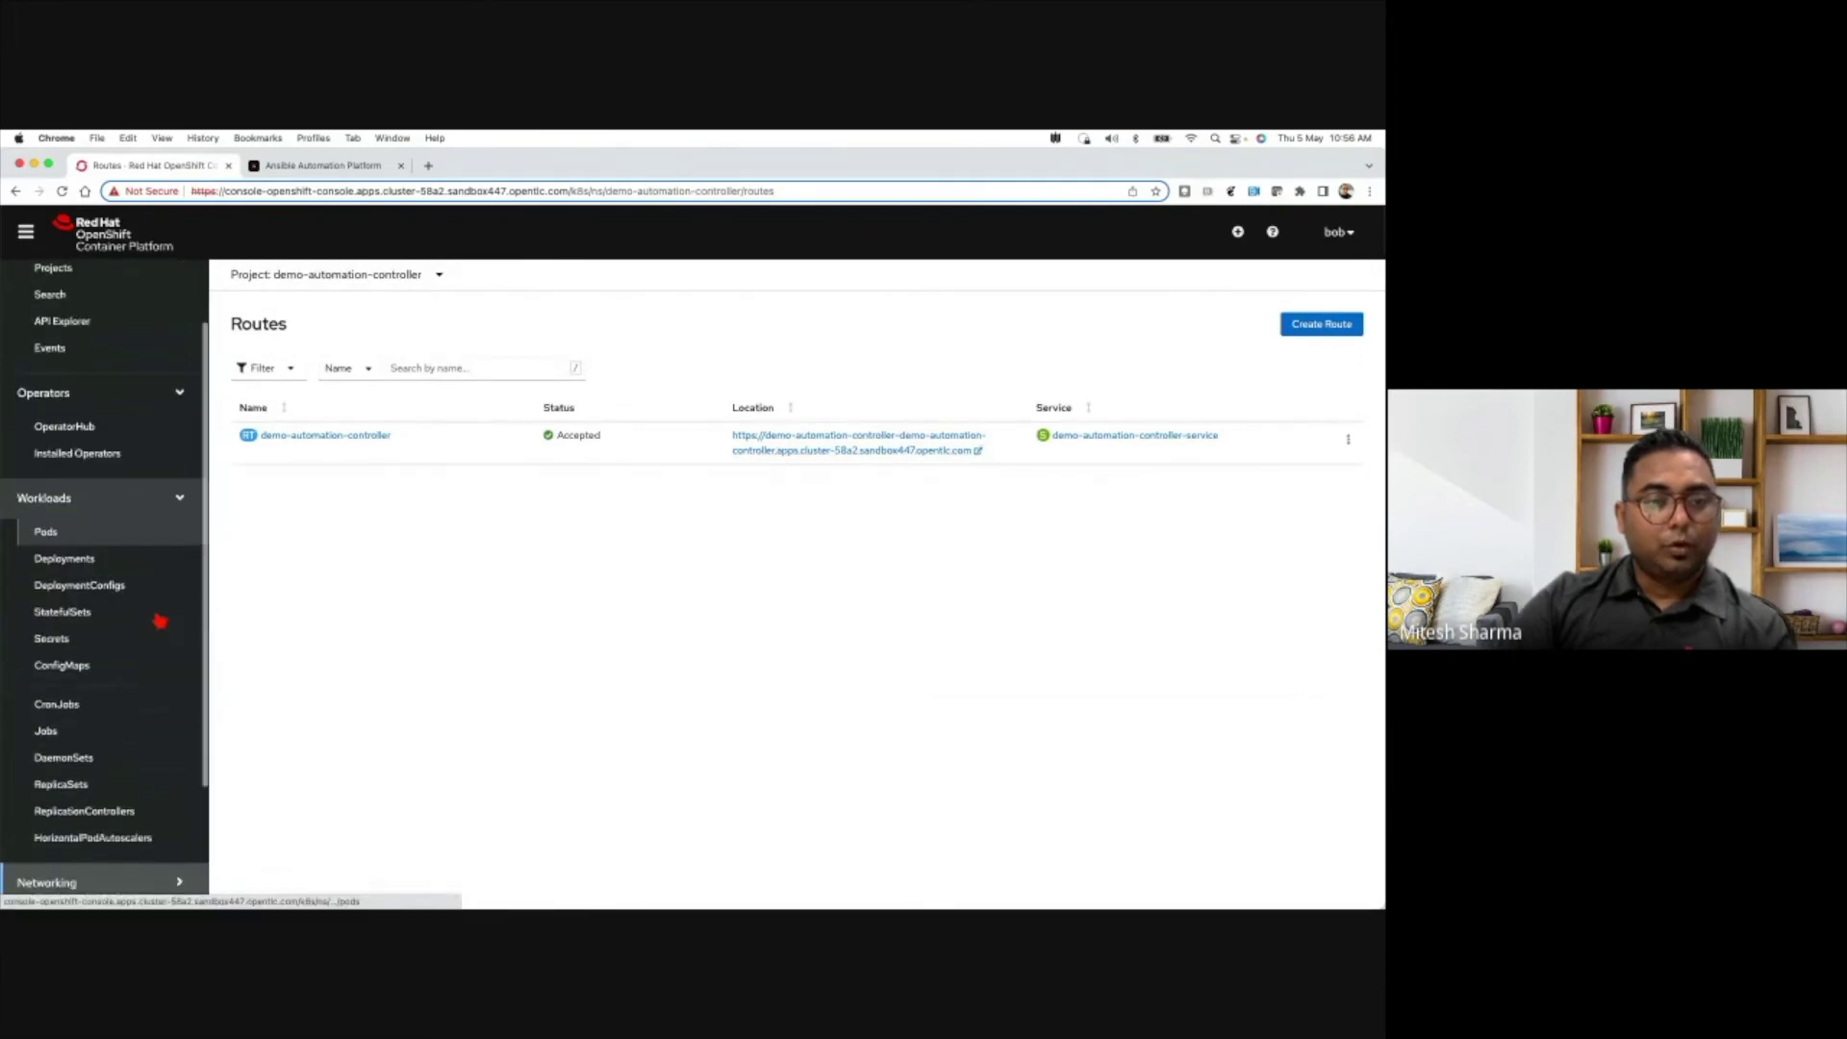
scroll(115, 510, "down", 2)
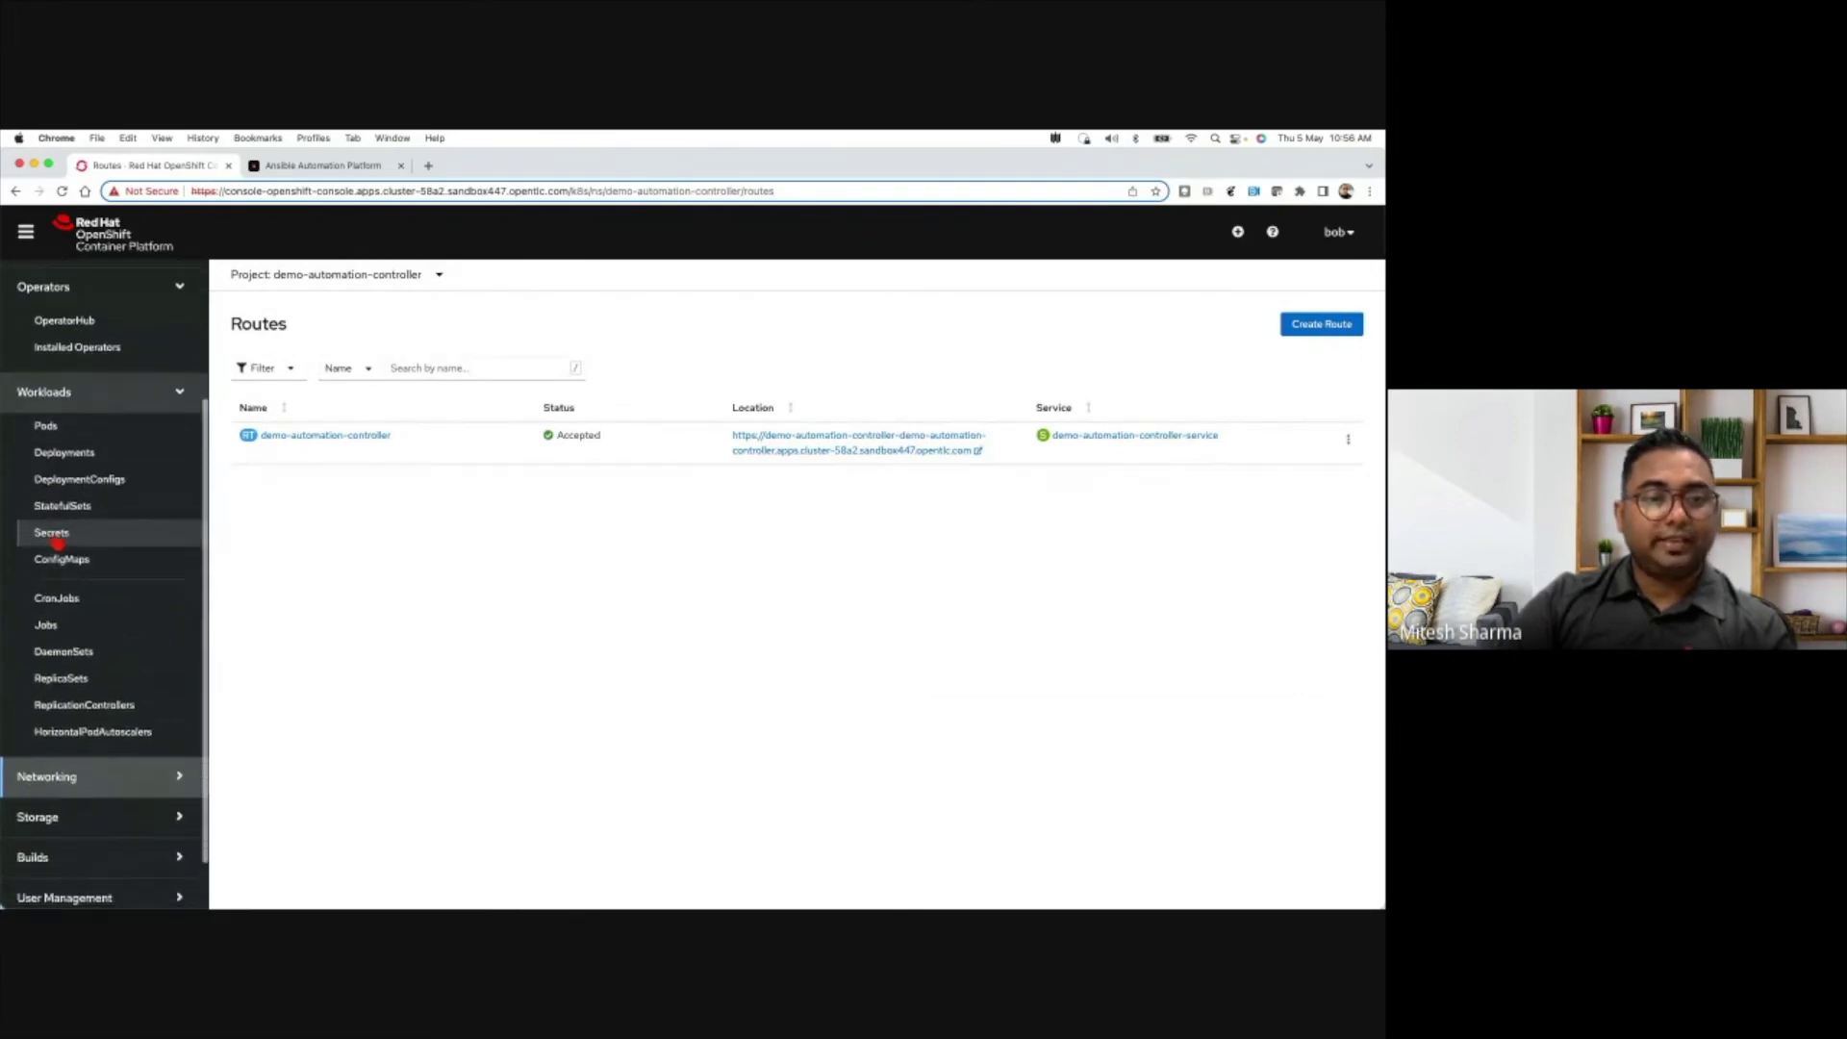
left_click(54, 535)
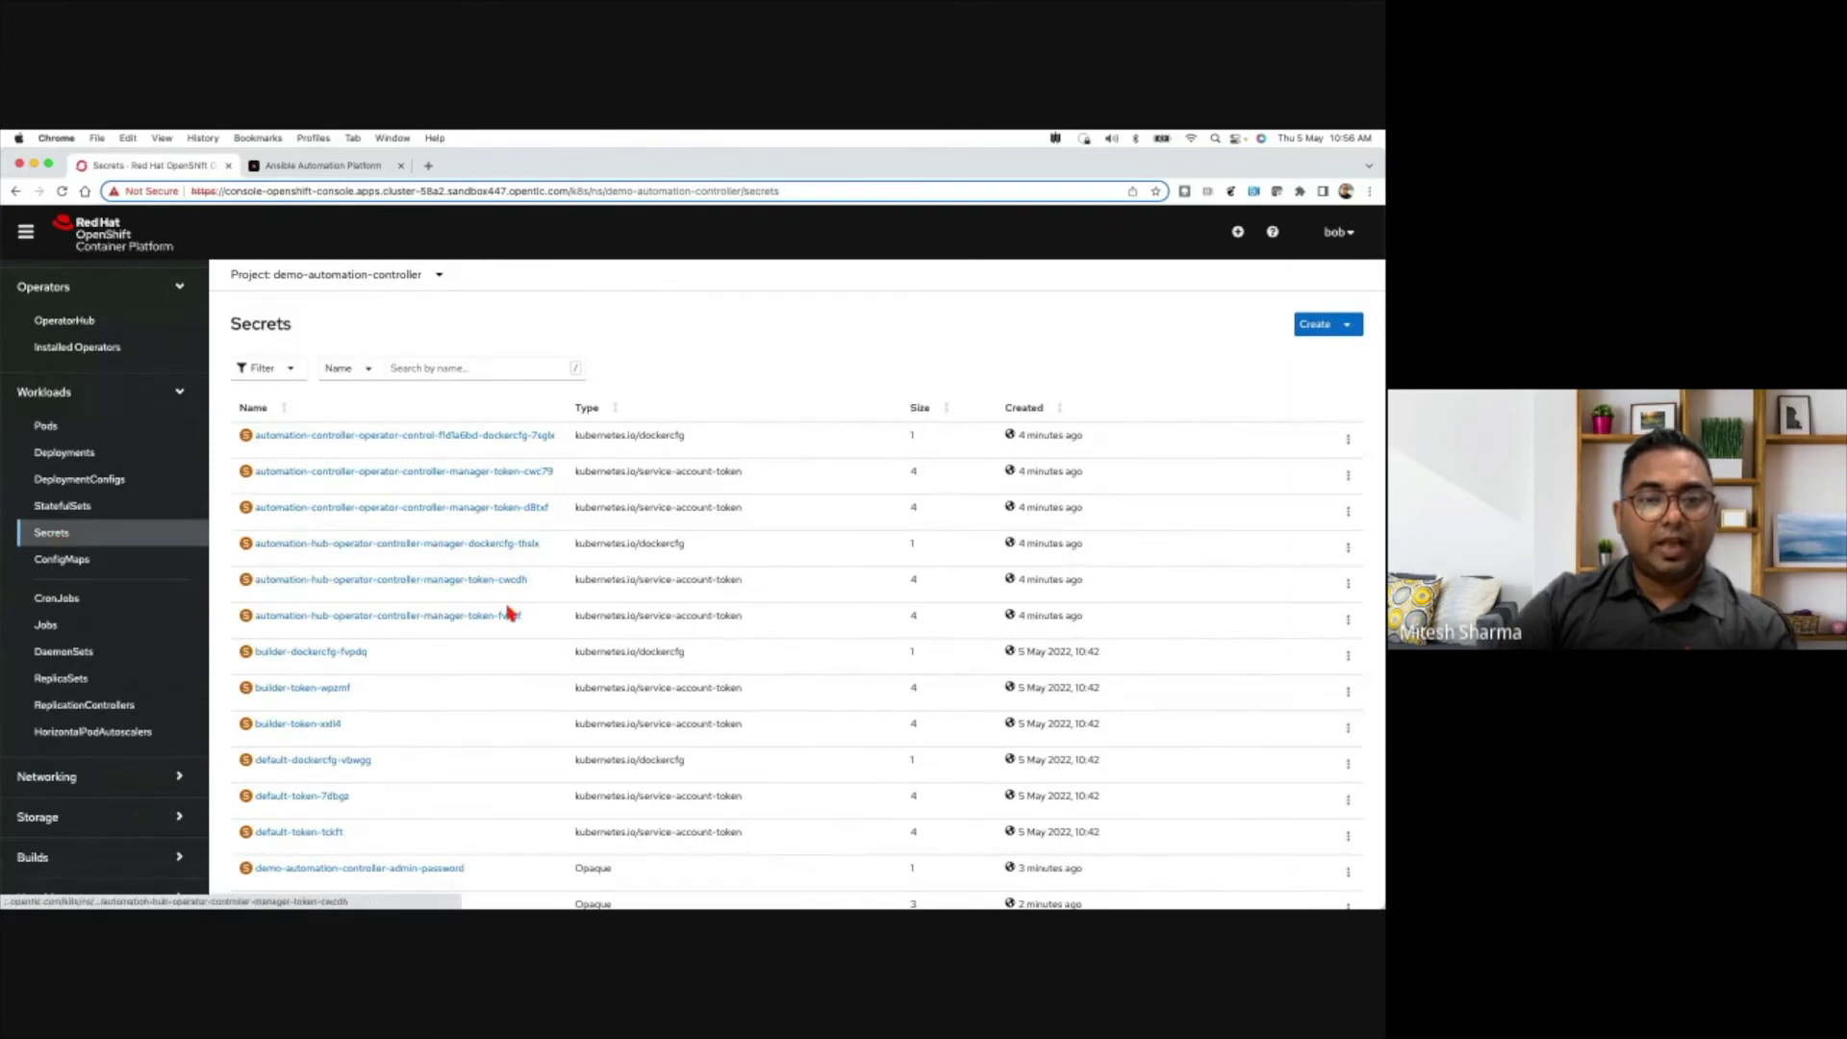
scroll(508, 608, "down", 2)
scroll(509, 612, "down", 2)
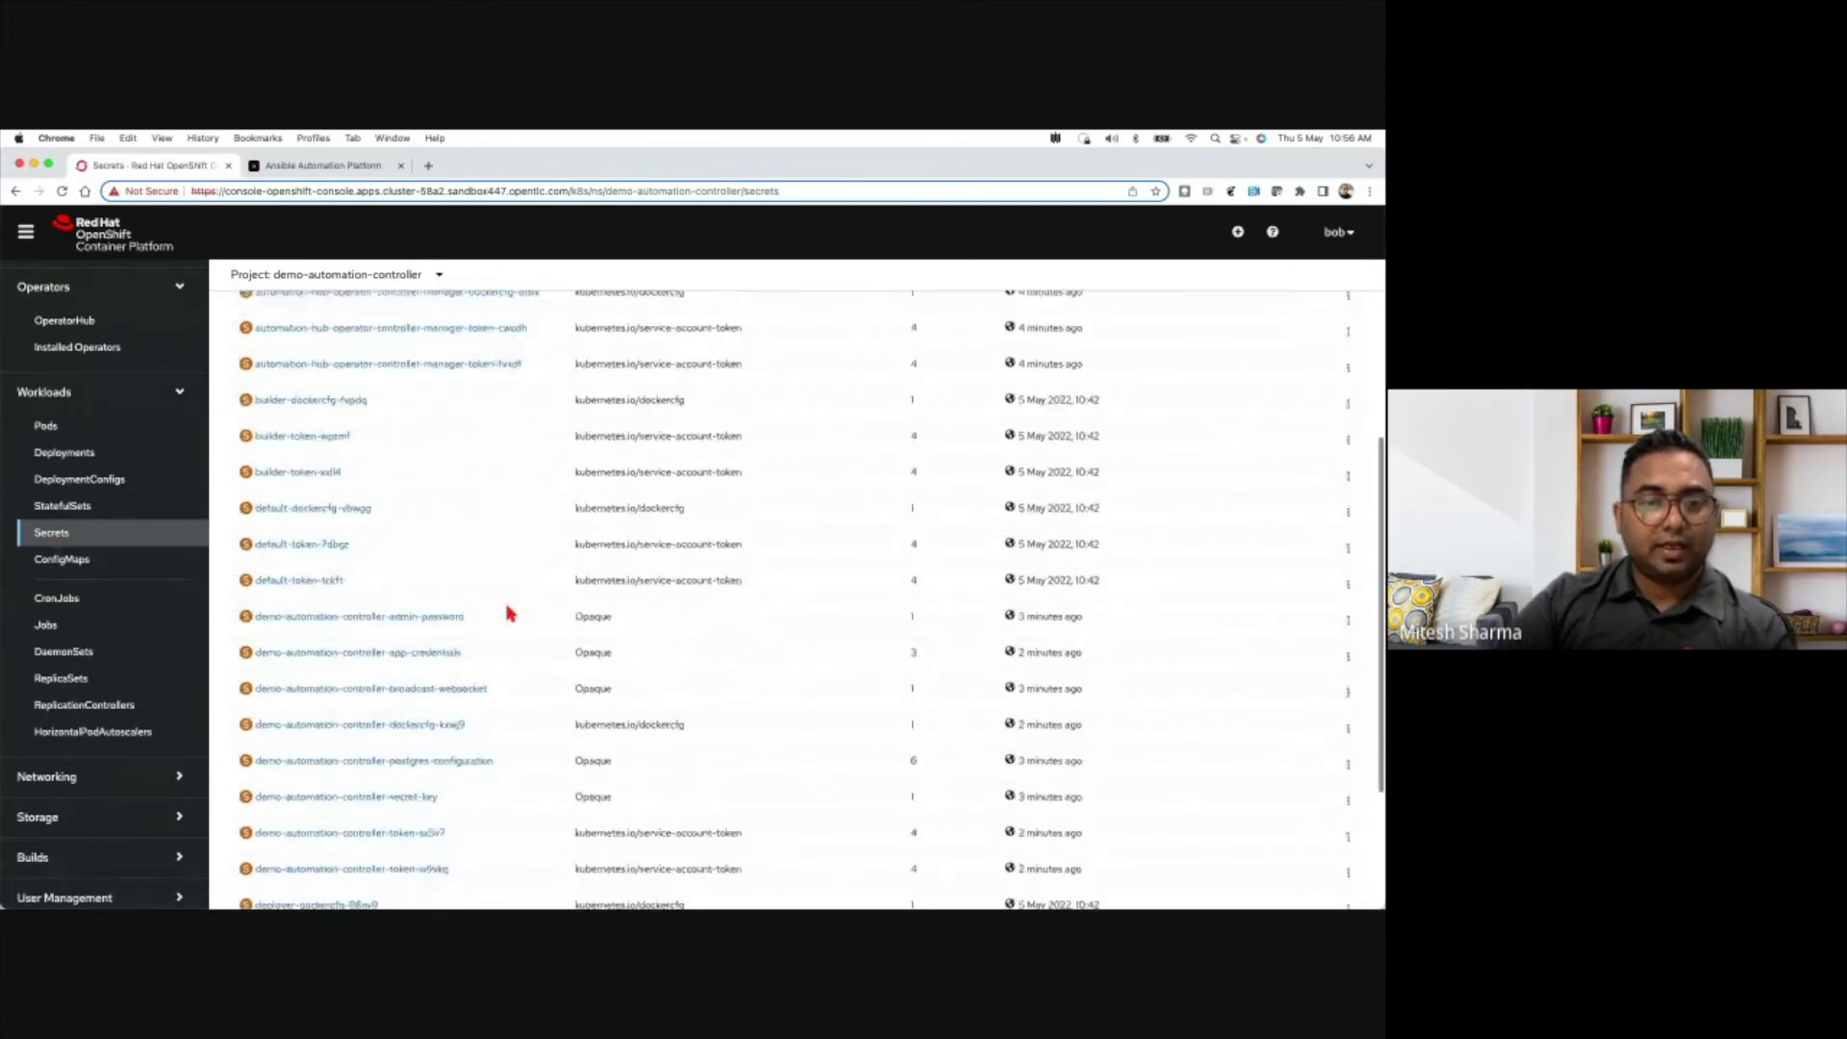
scroll(510, 613, "down", 8)
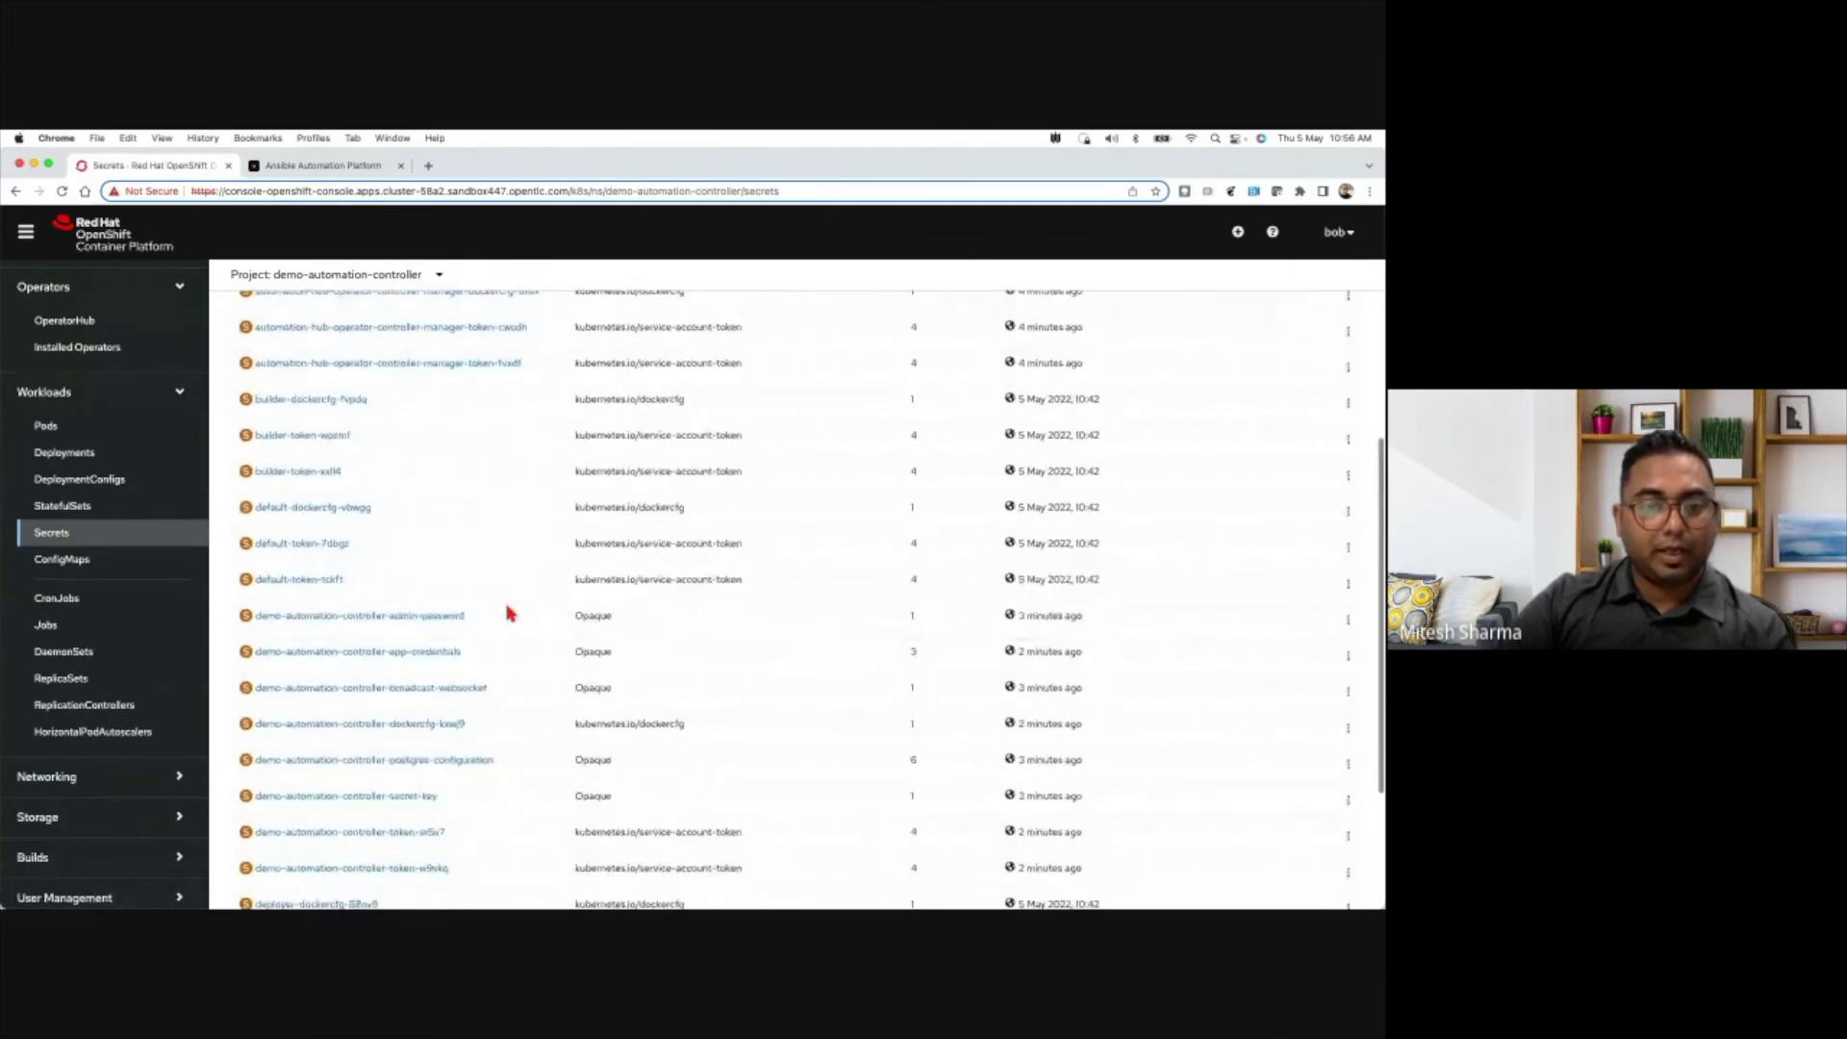
scroll(510, 613, "up", 12)
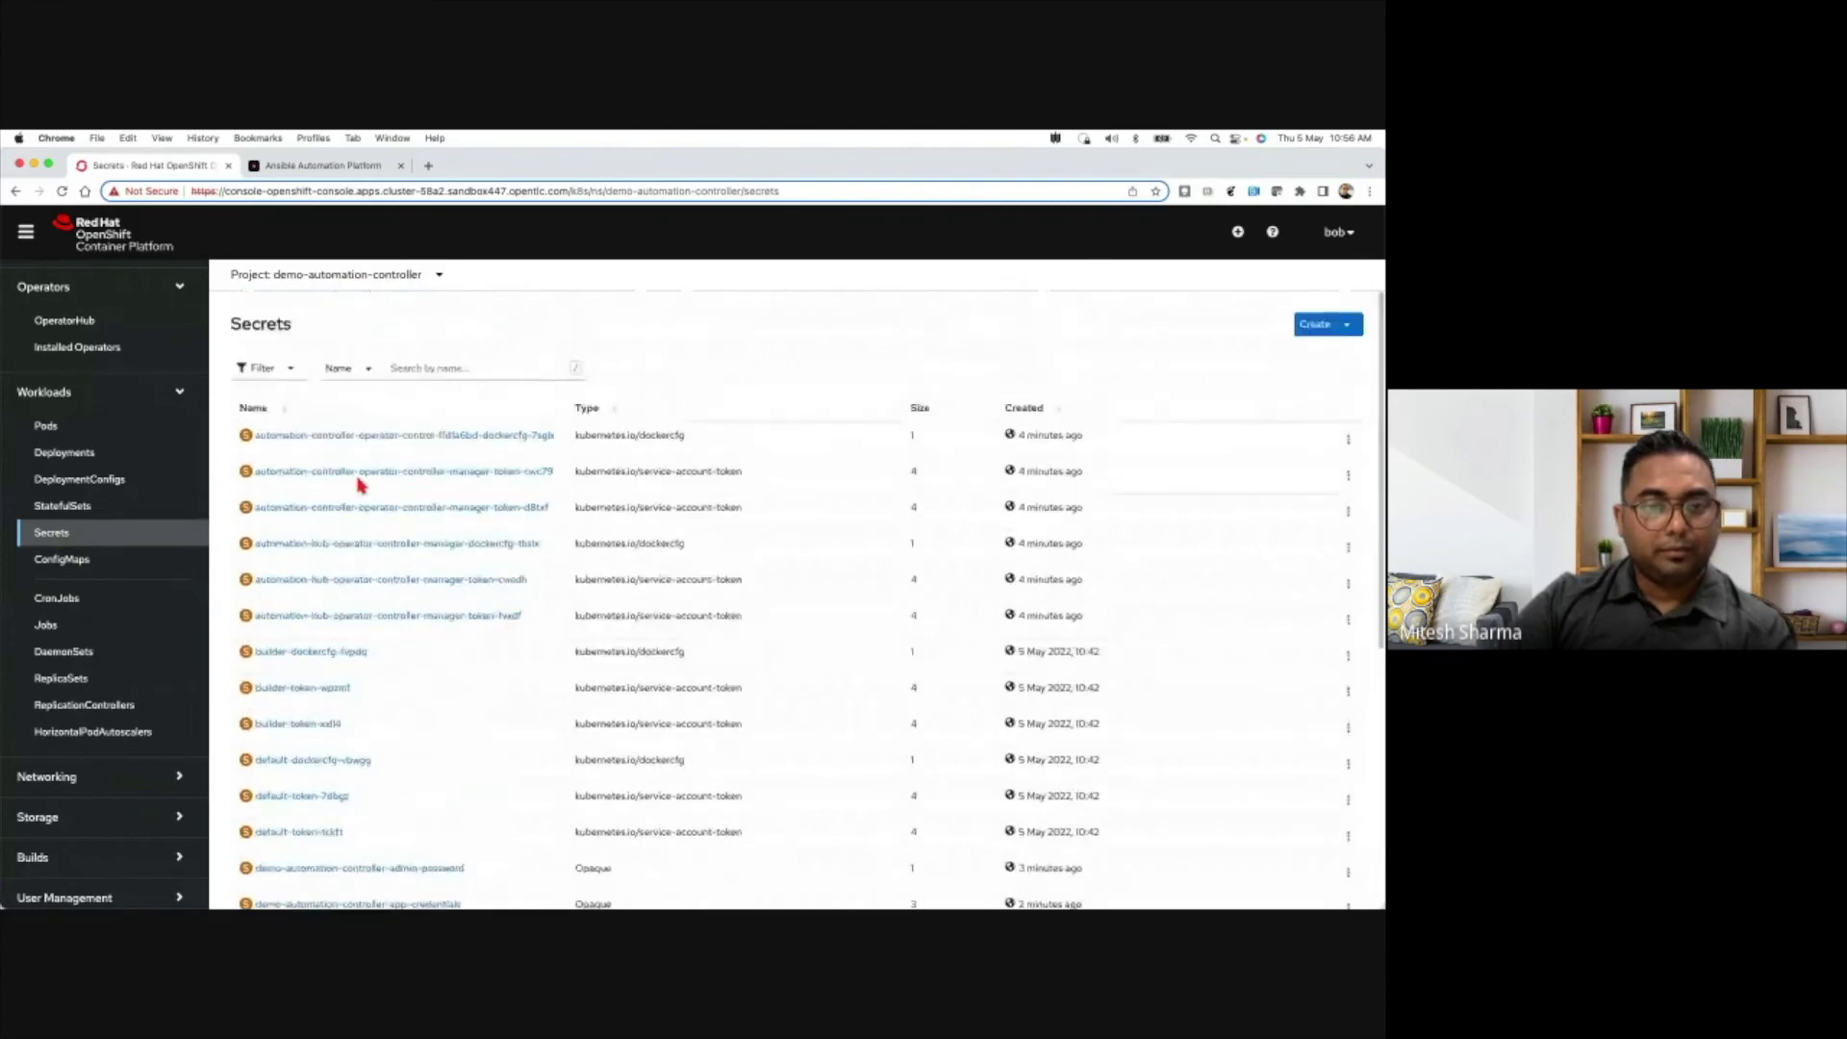
scroll(366, 567, "down", 3)
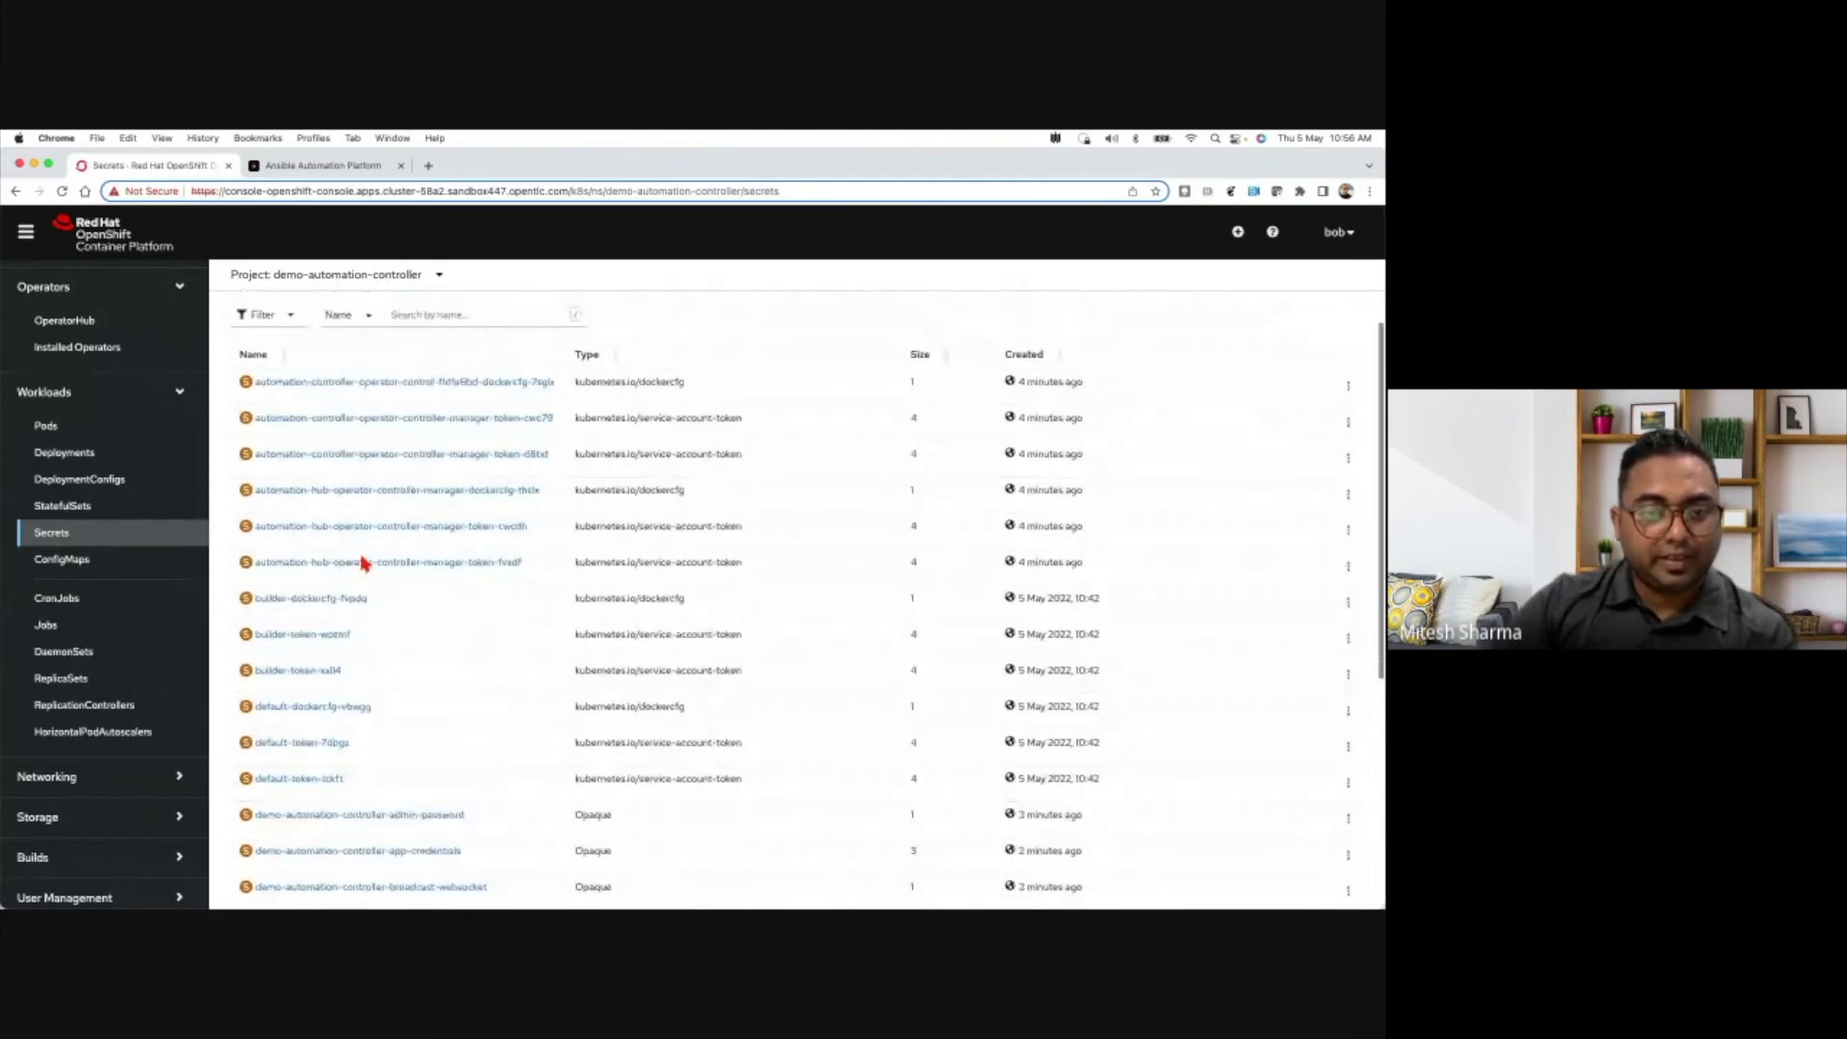
scroll(356, 614, "down", 3)
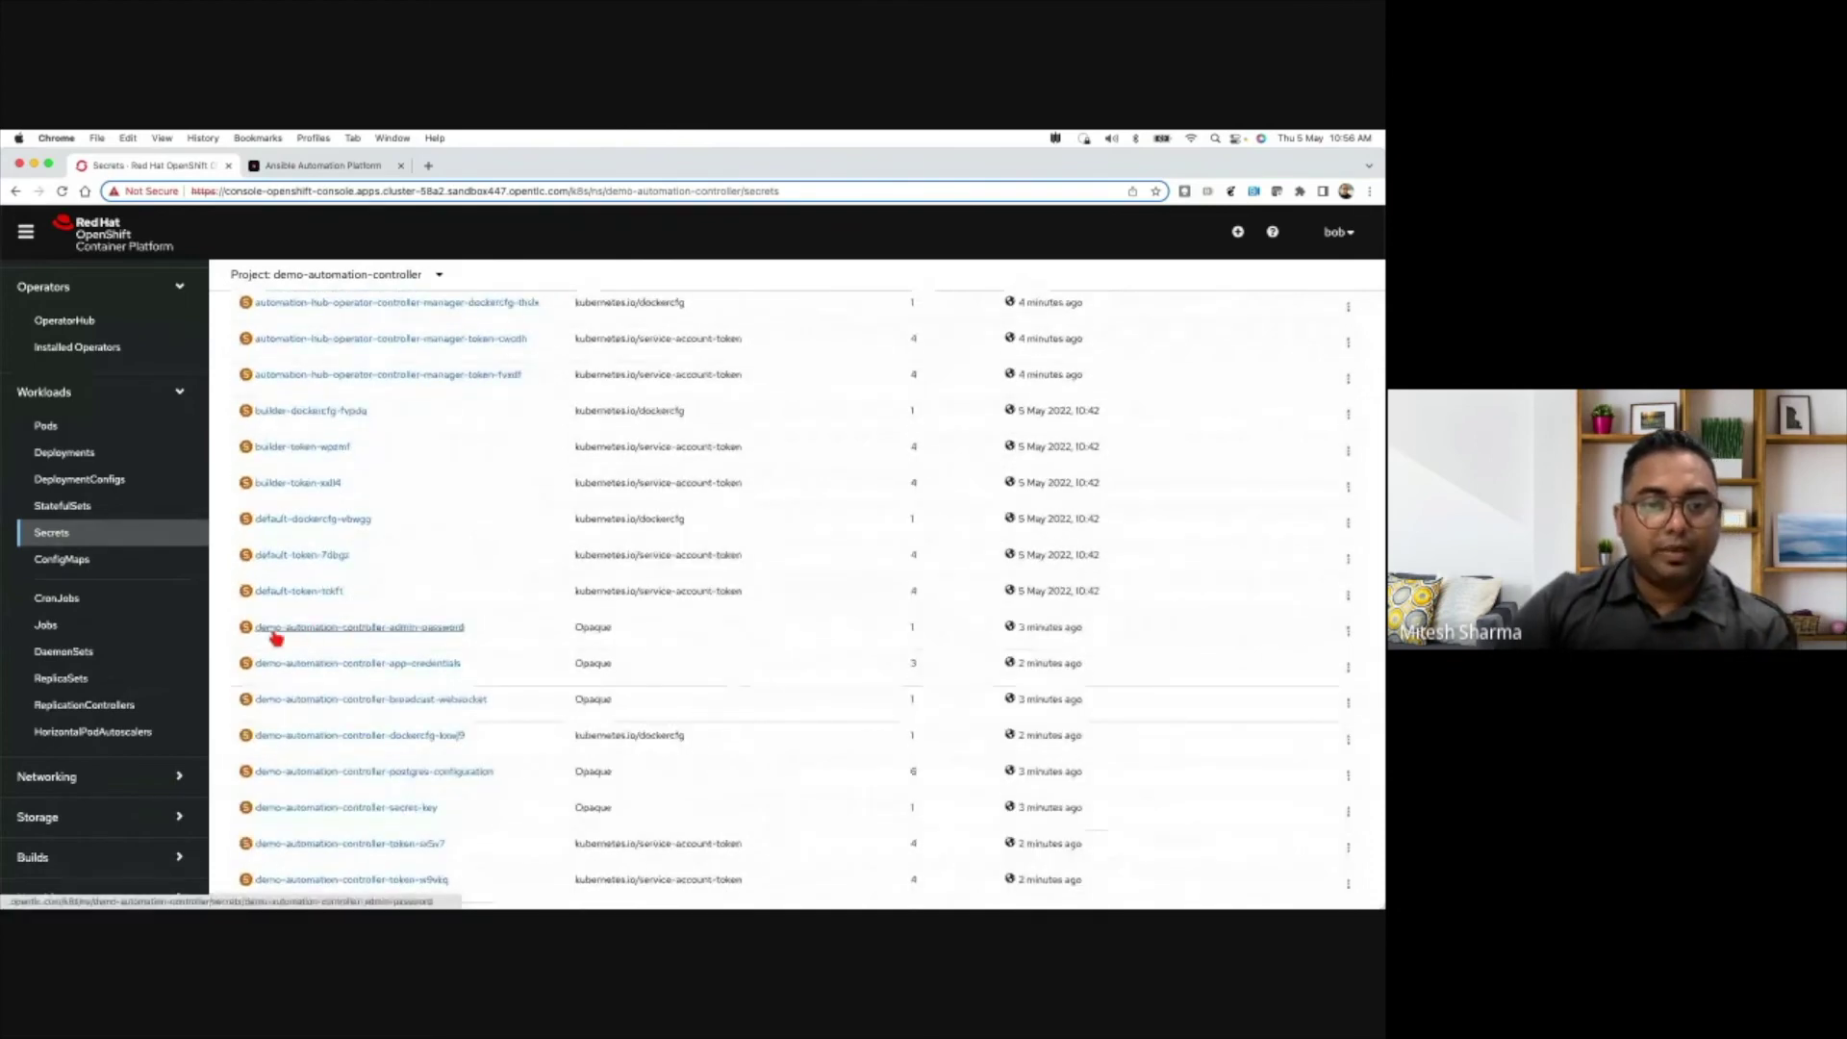
- Copy the password value from the demo-automation-controller-admin-password secret to the clipboard
left_click(430, 630)
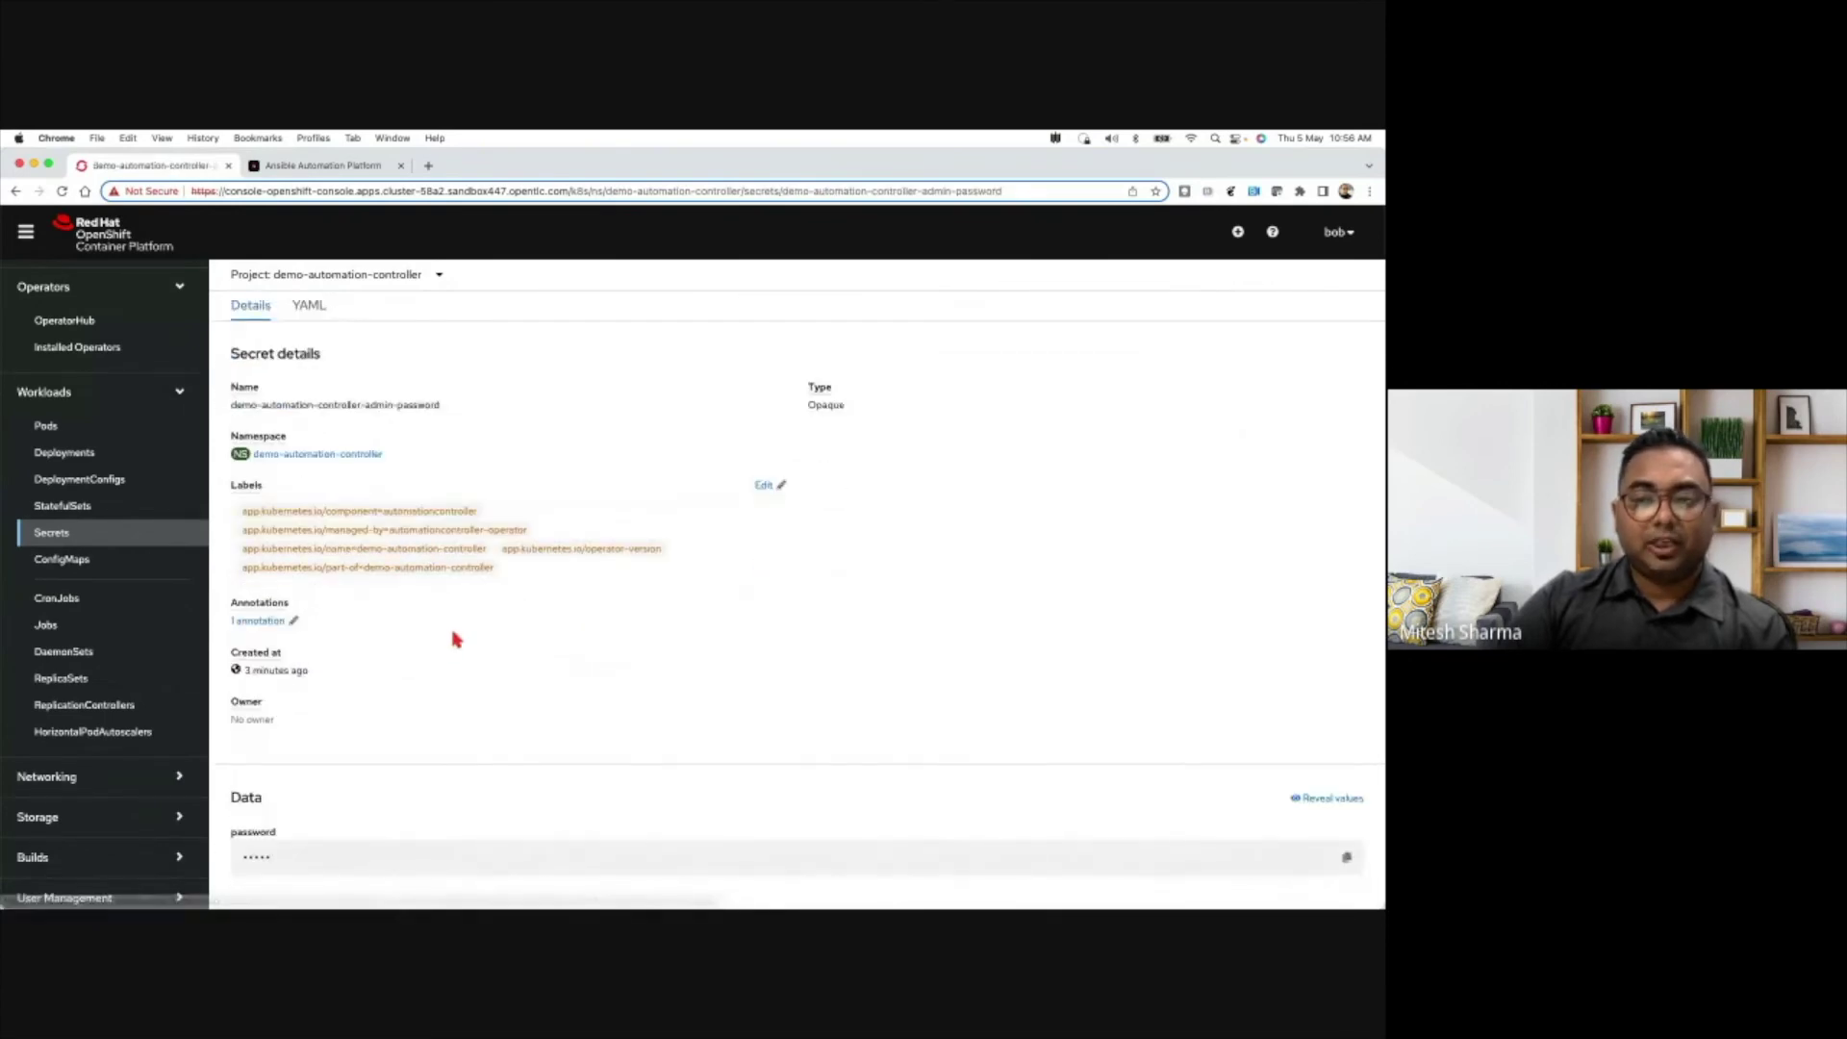
left_click(1350, 862)
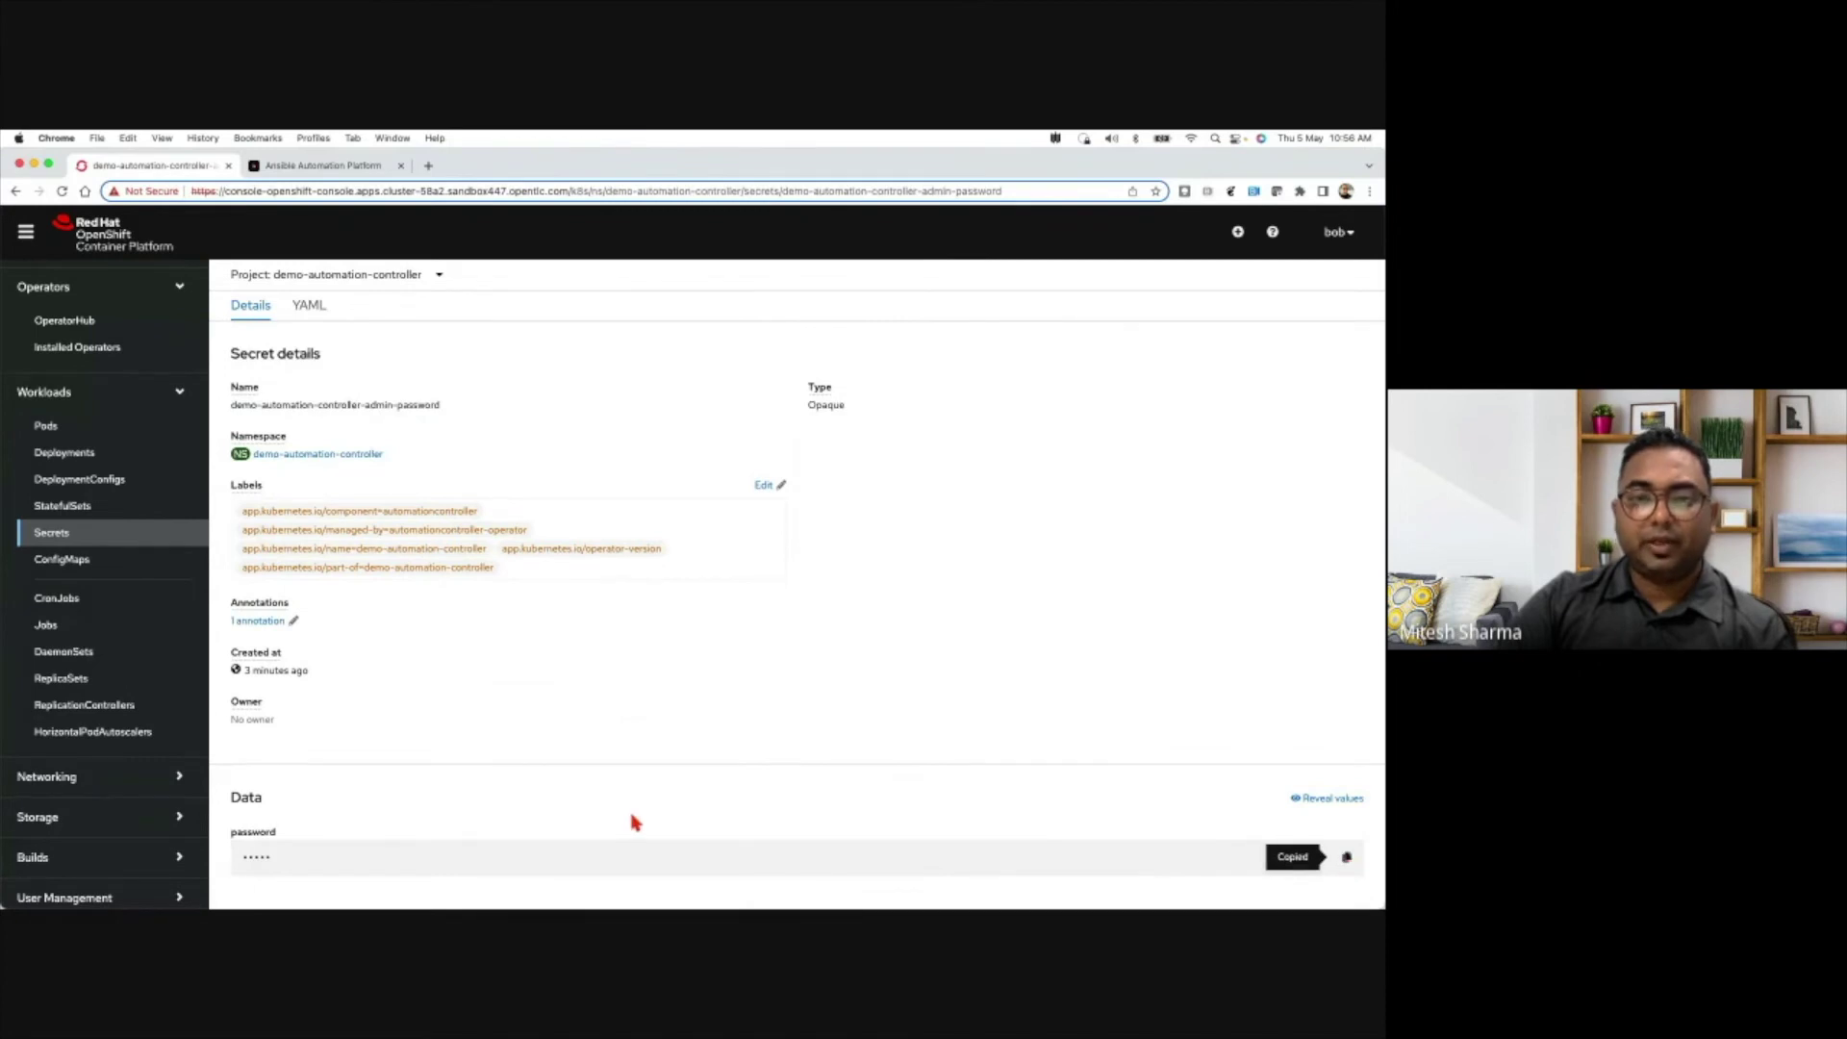
scroll(631, 820, "up", 2)
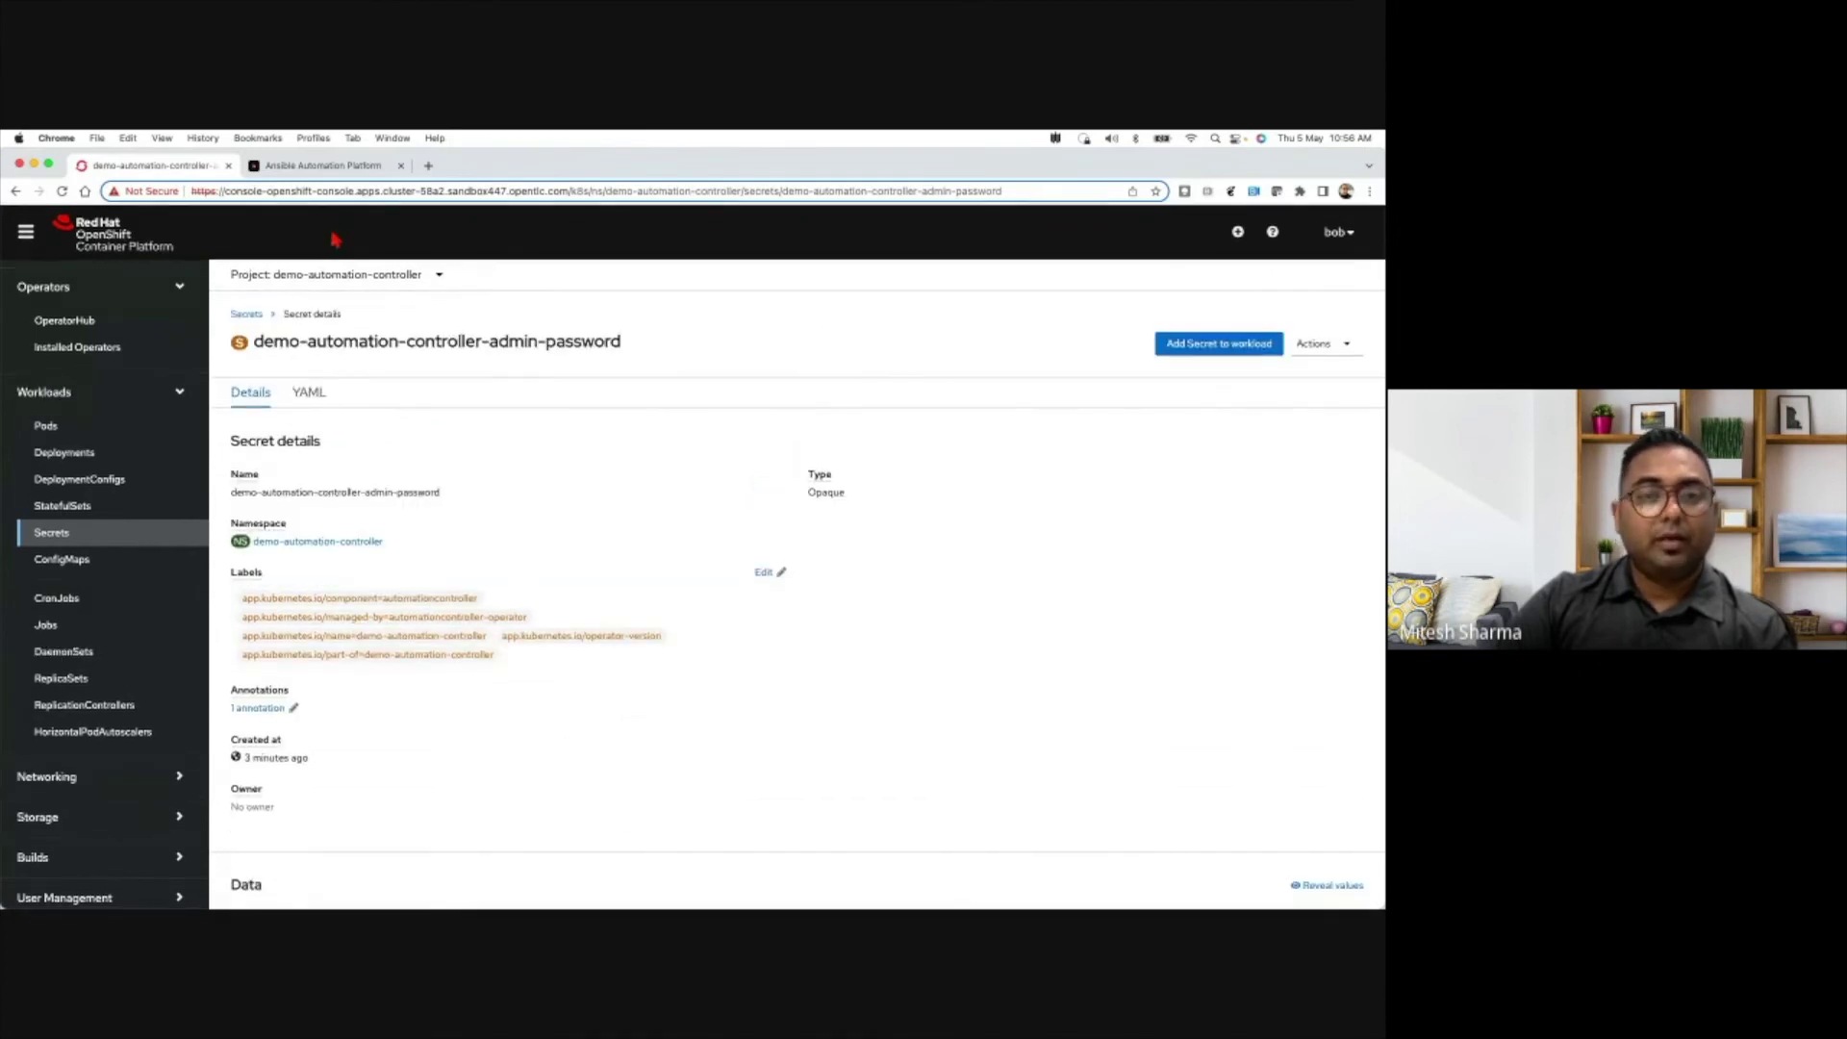
- Log in to Ansible Automation Platform as admin with the pasted secret password
left_click(305, 167)
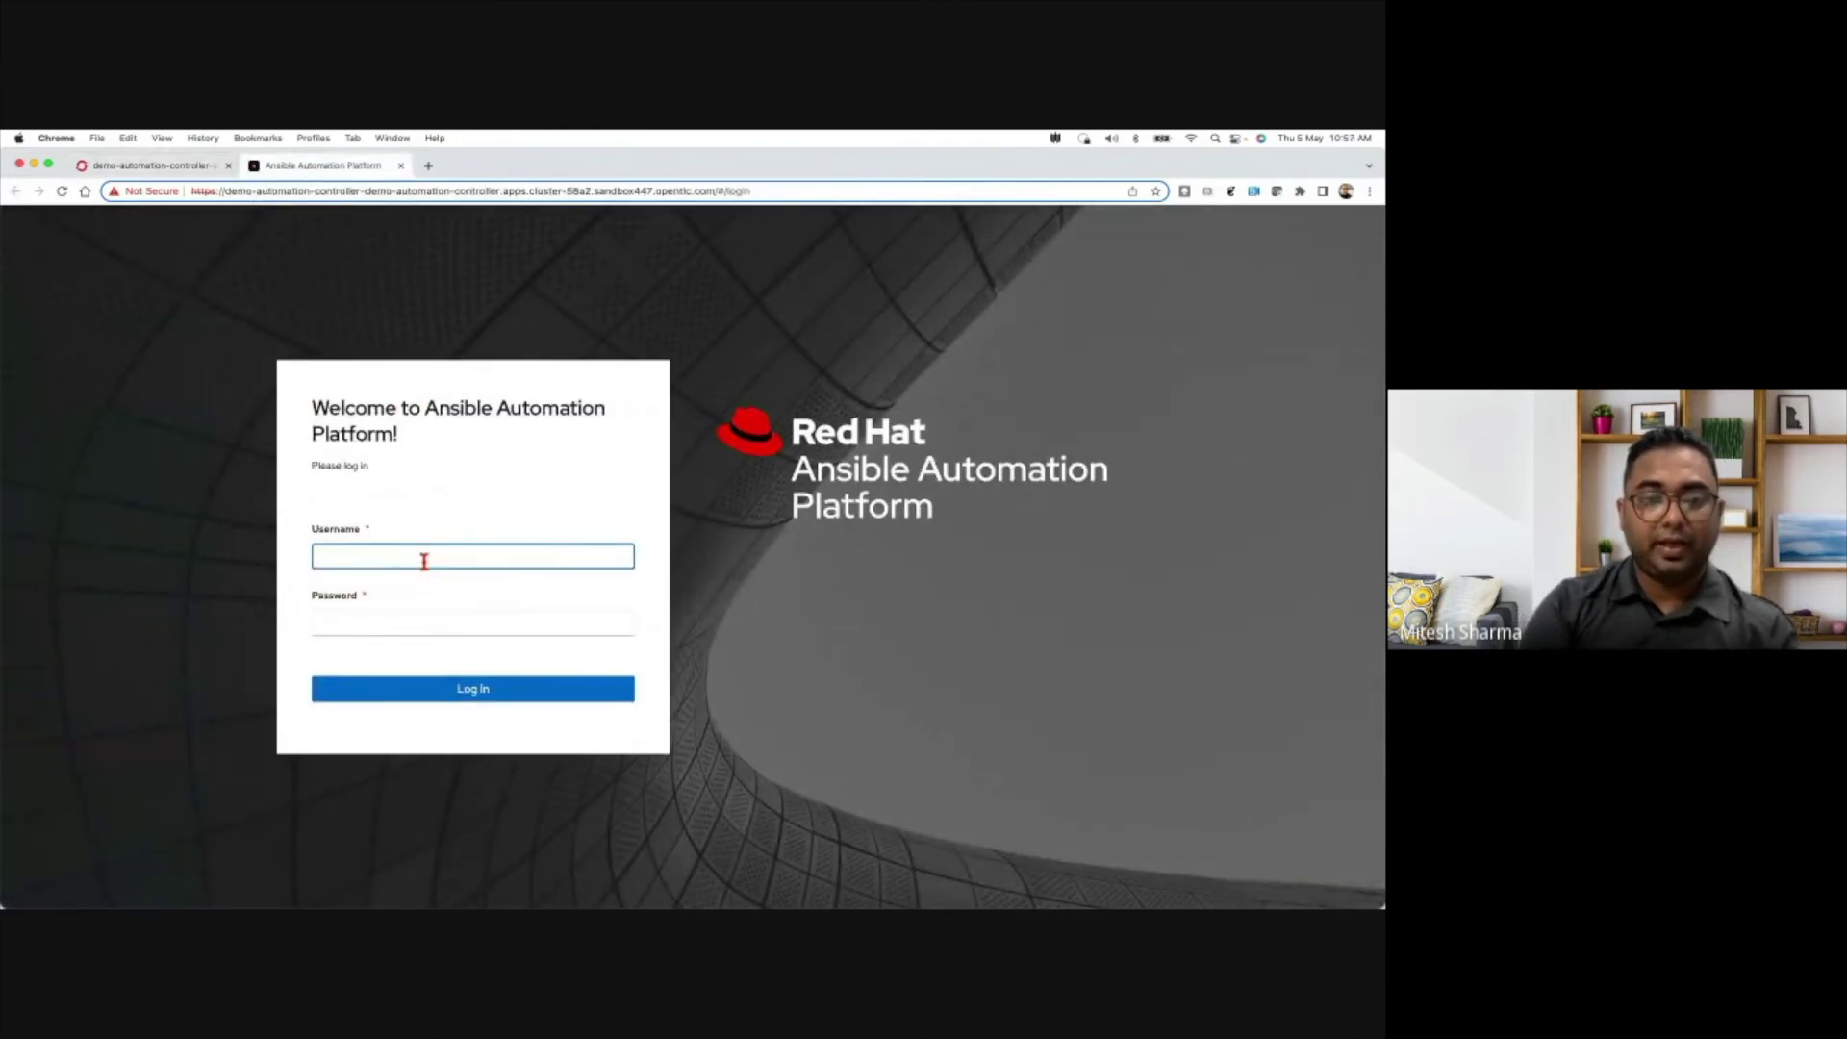
type("admin")
key("Tab")
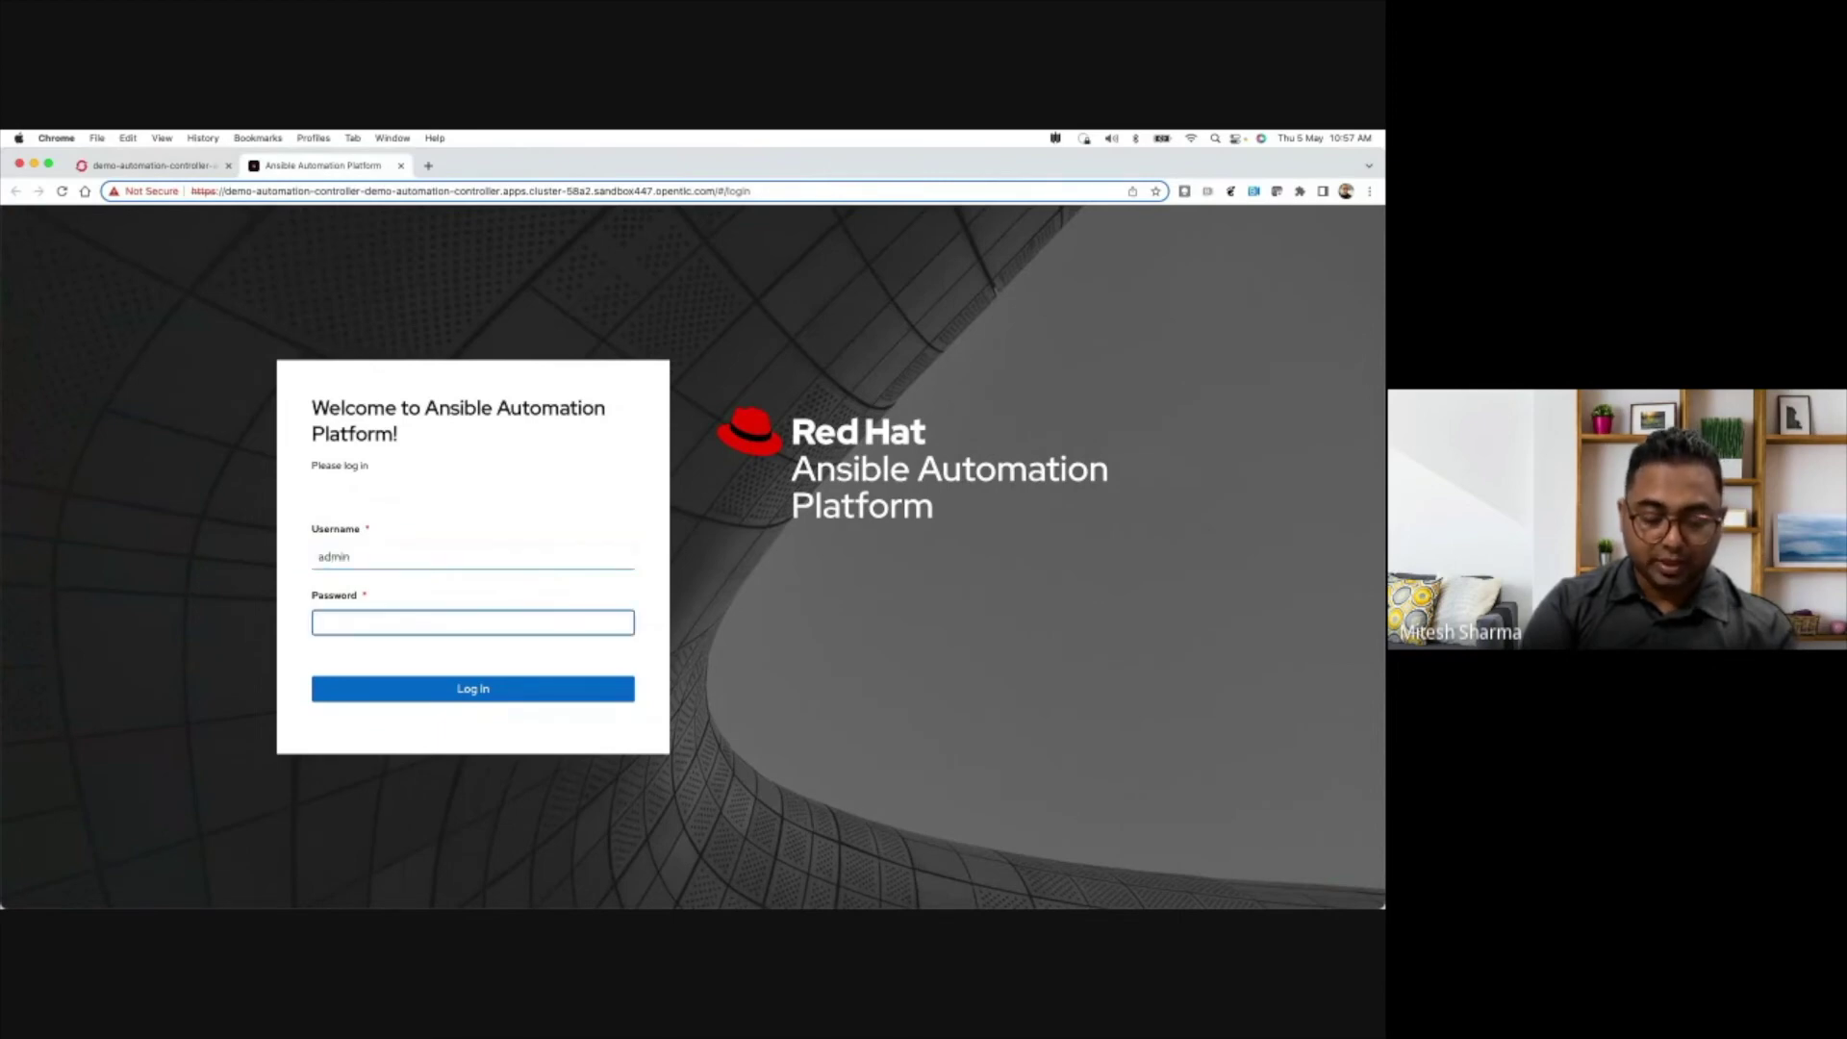
key("super+v")
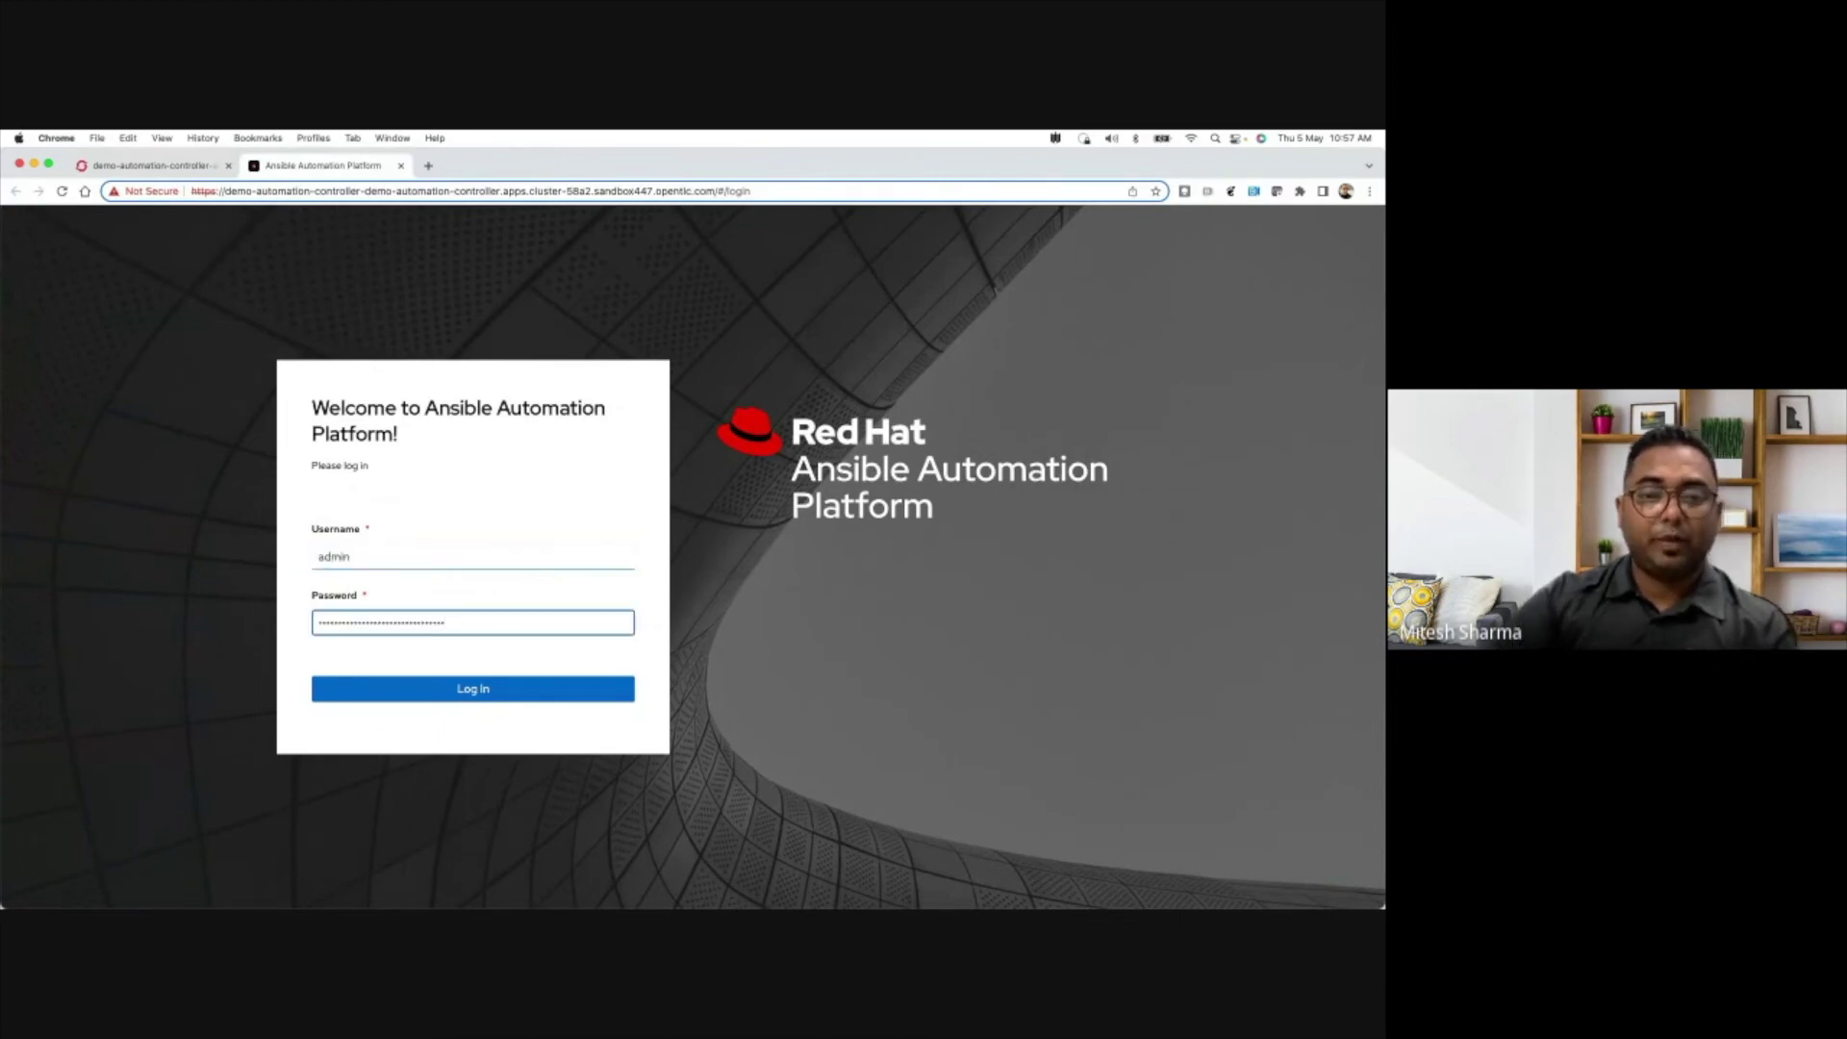
left_click(454, 697)
left_click(455, 698)
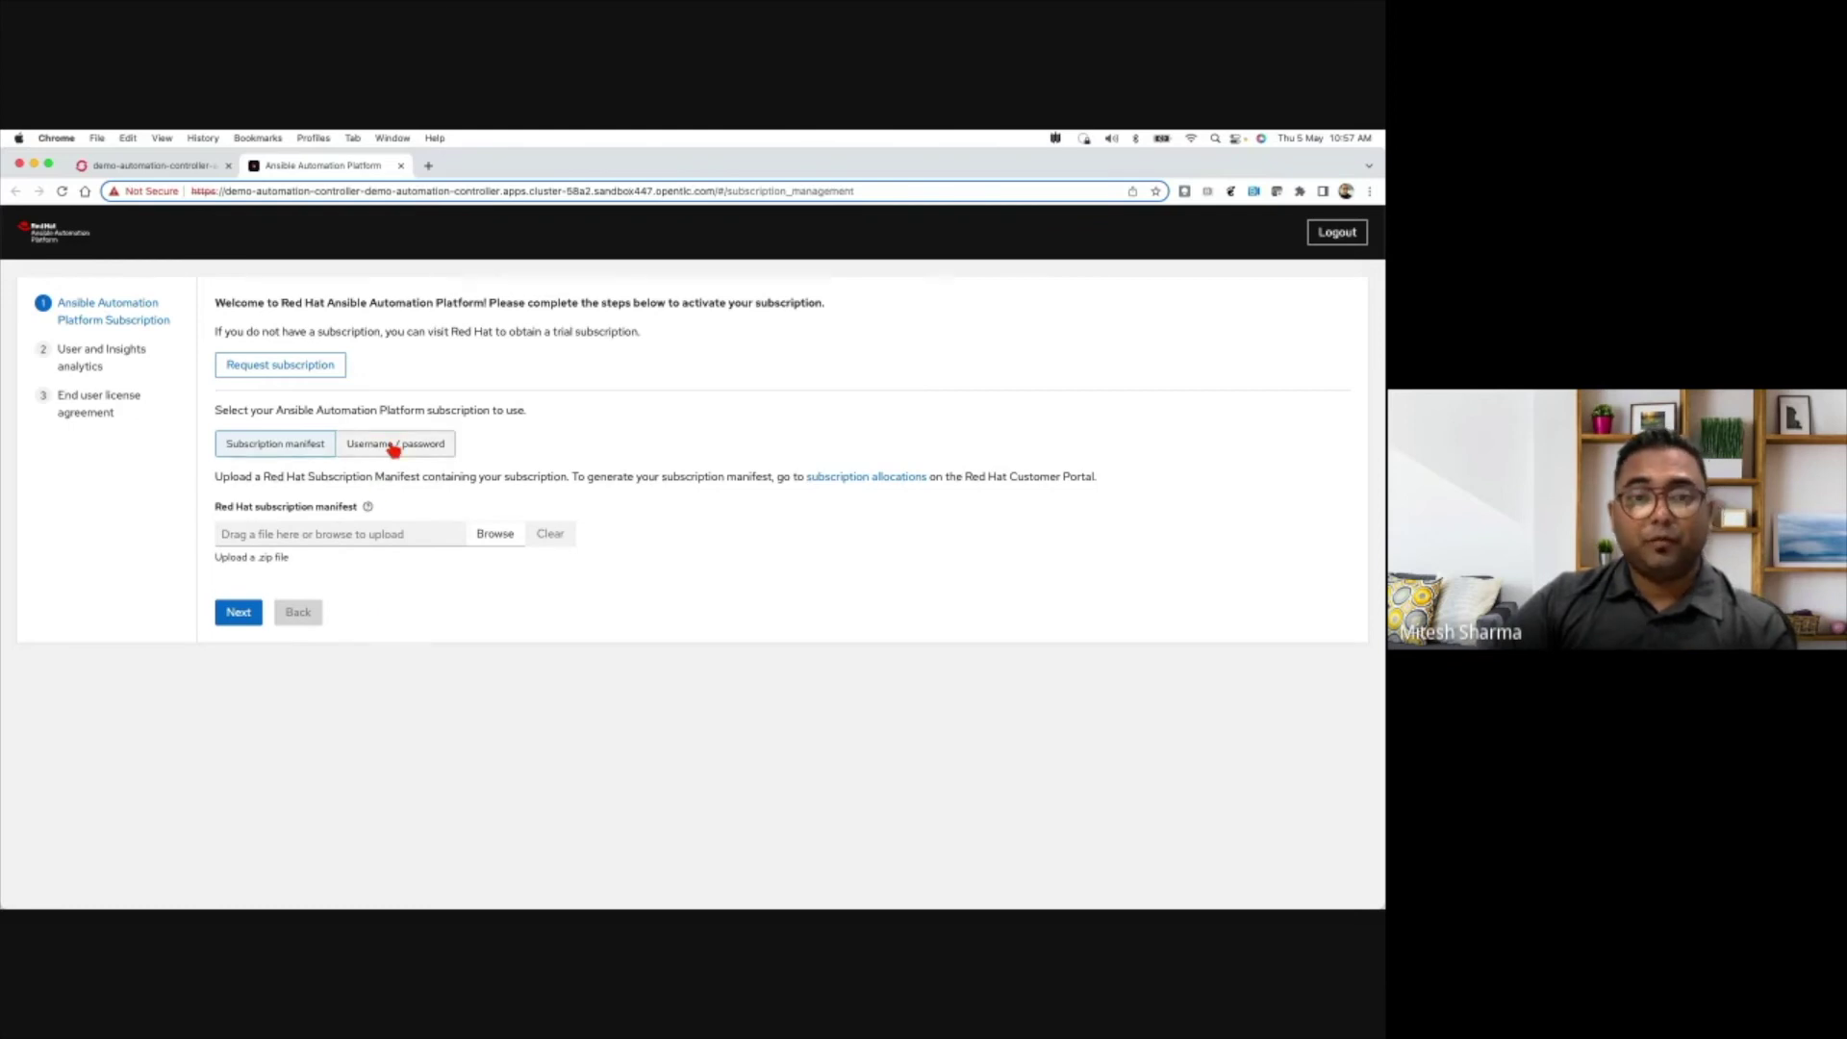
- Choose username/password activation and enter the Red Hat account's username and password
left_click(394, 446)
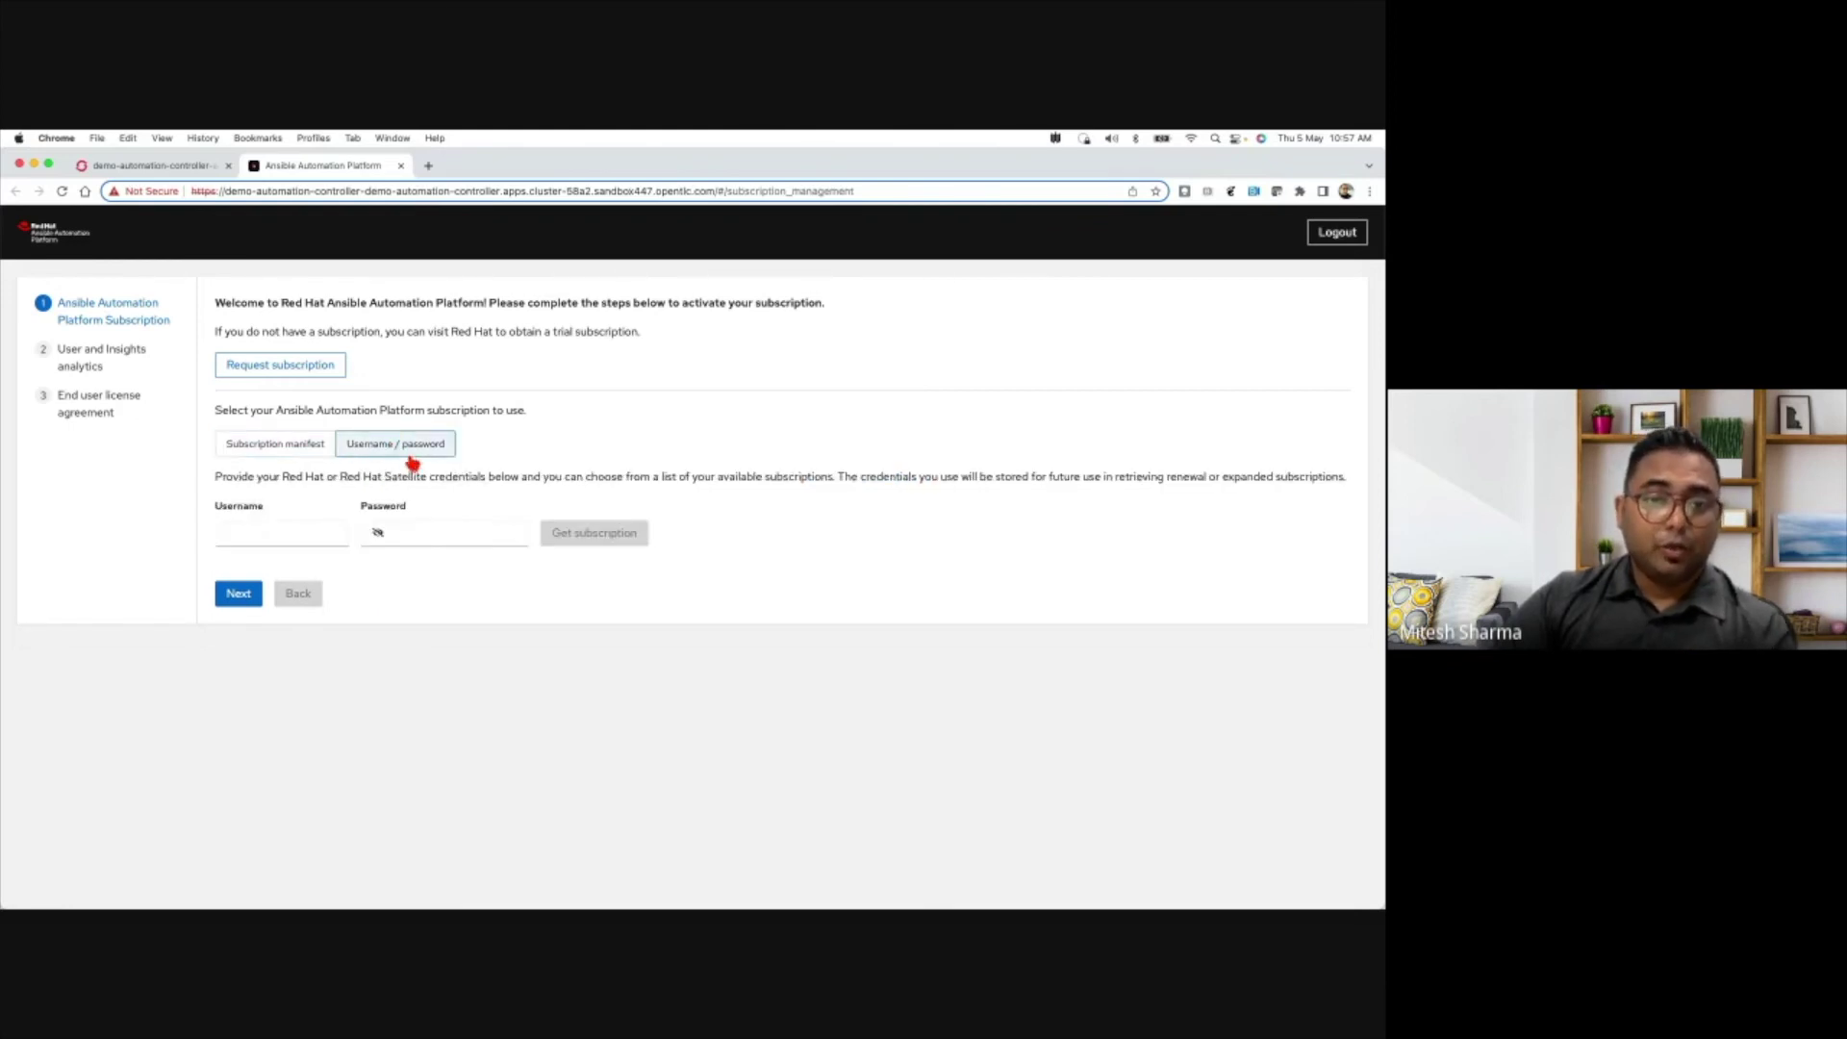
left_click(324, 538)
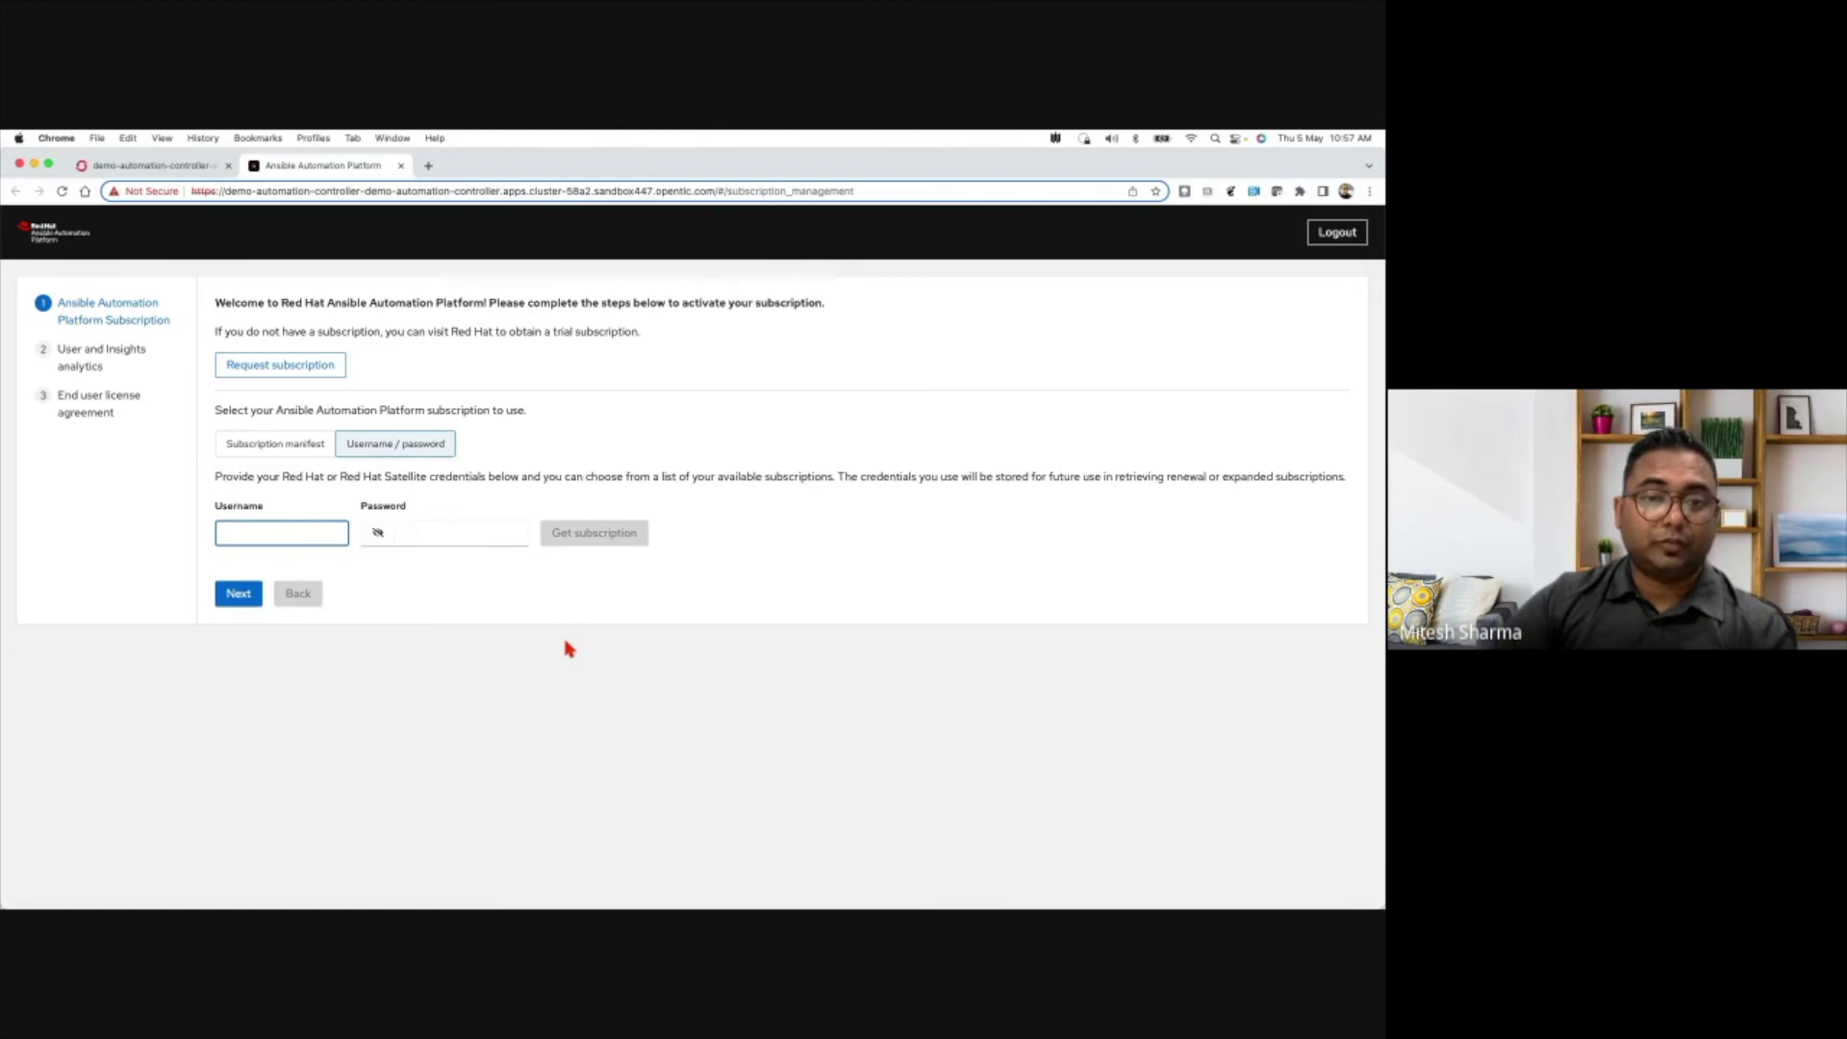
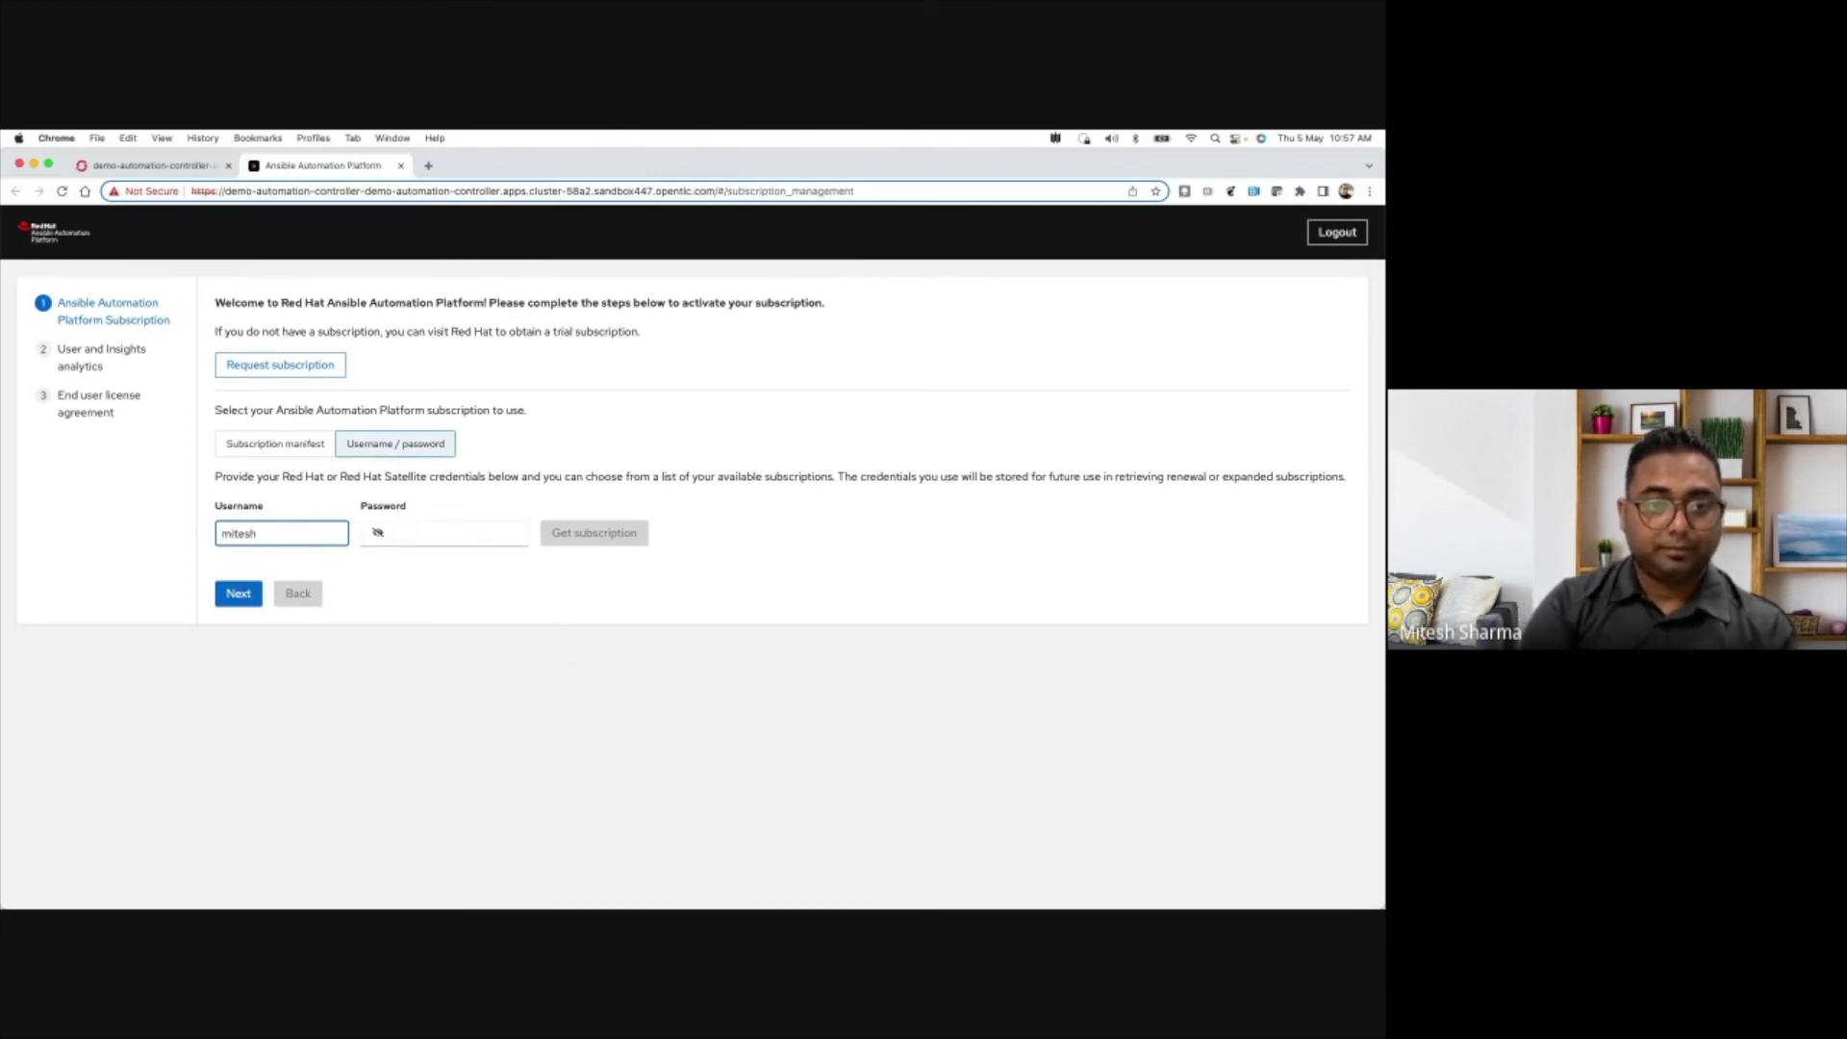
key("Tab")
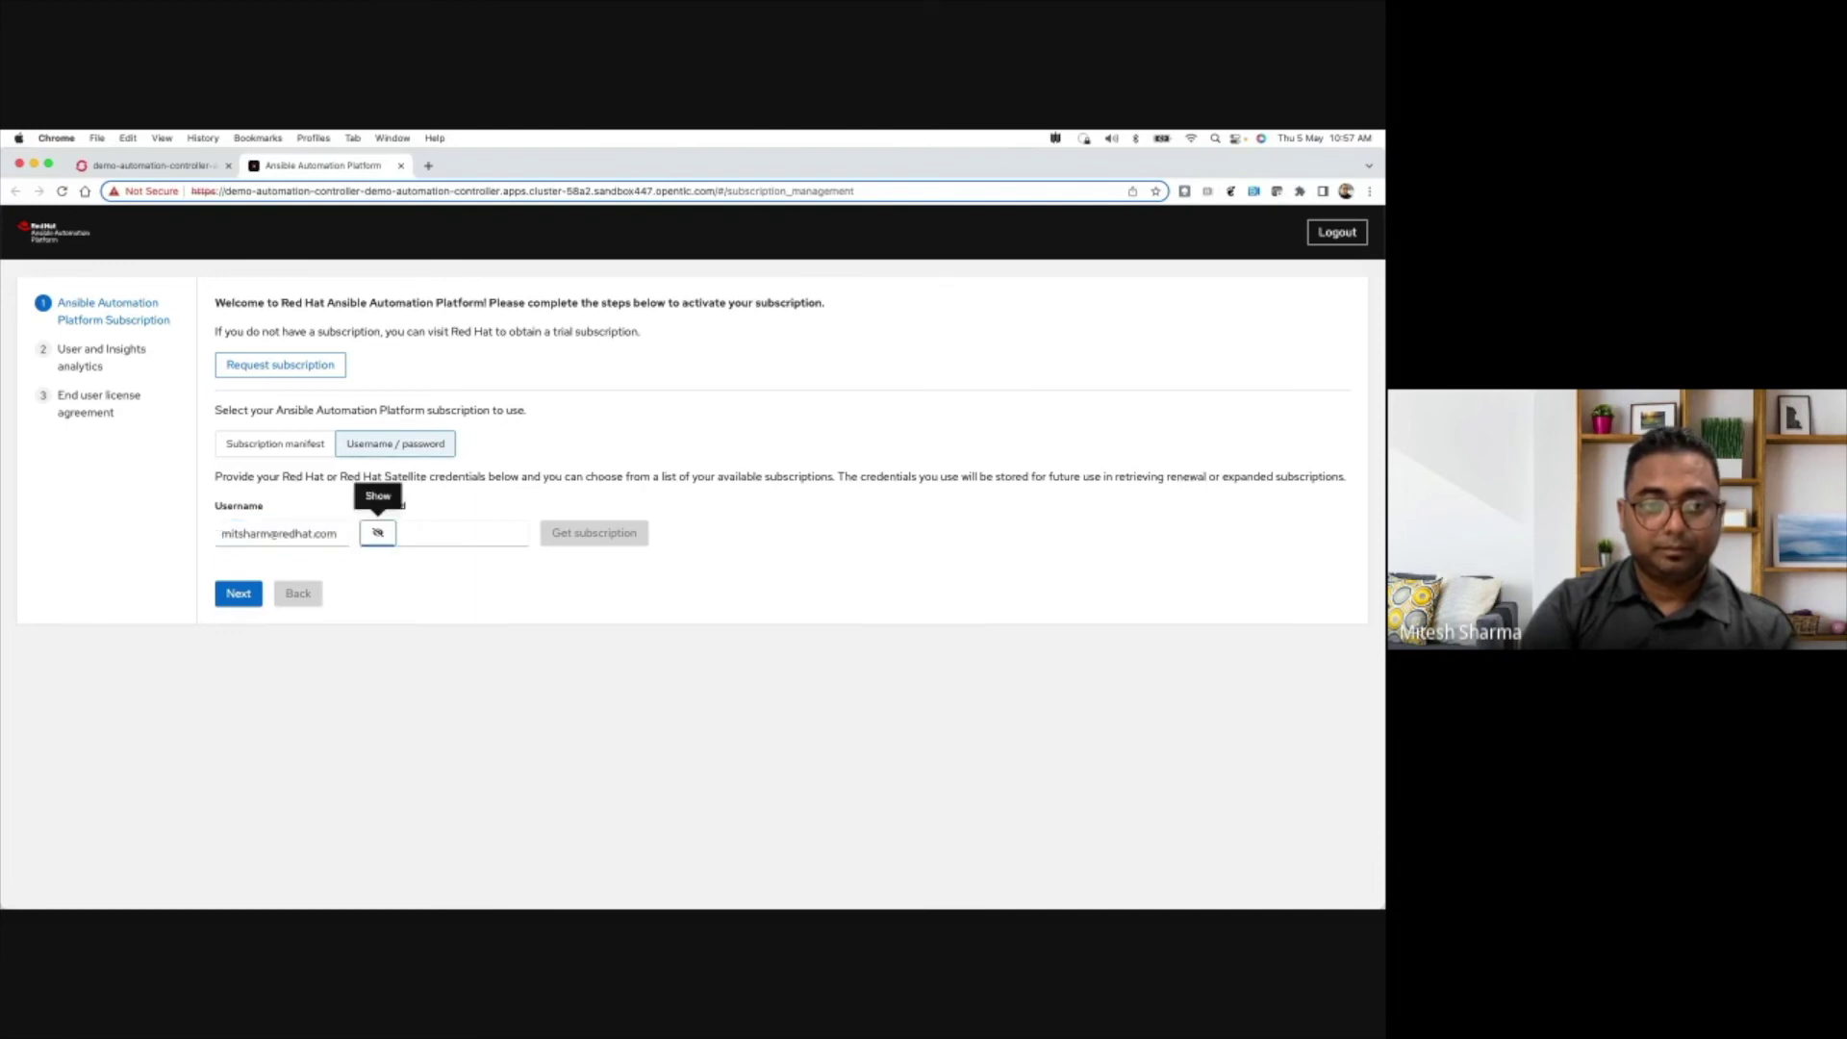
key("Tab")
type("***")
key("BackSpace")
key("BackSpace")
key("BackSpace")
type("**********")
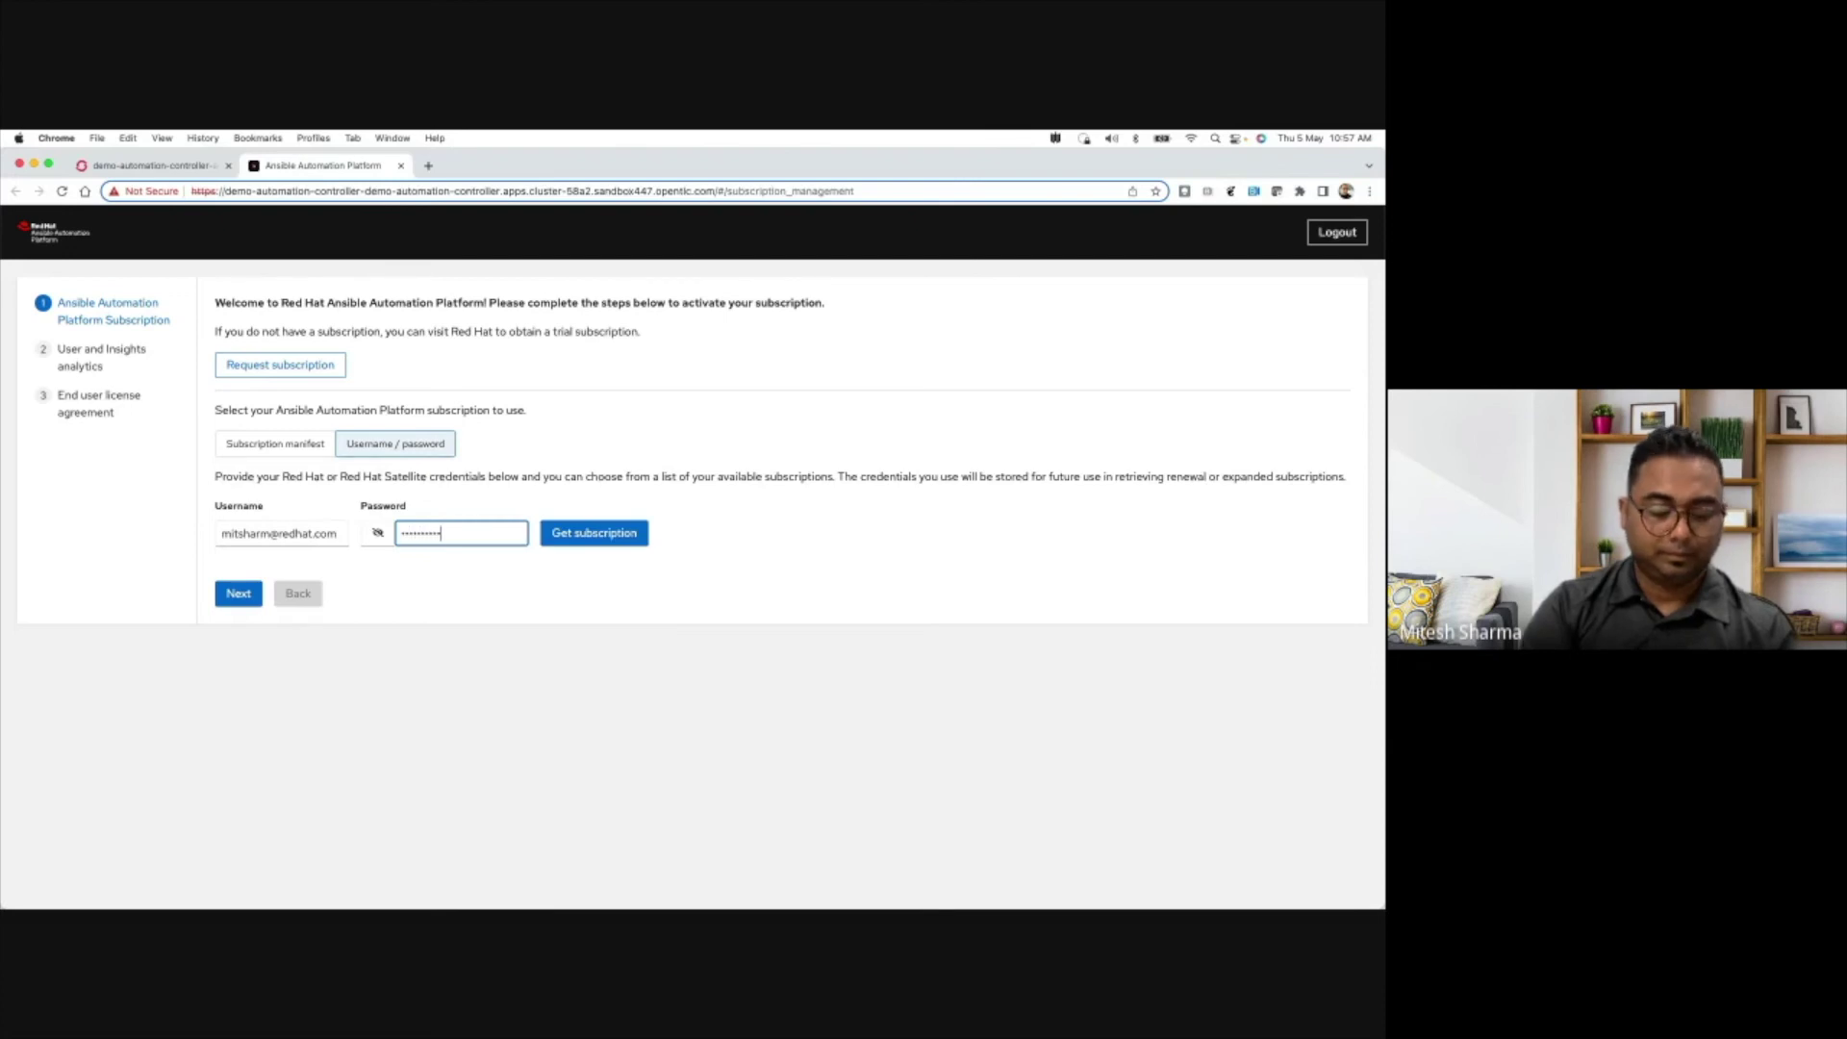
type("***")
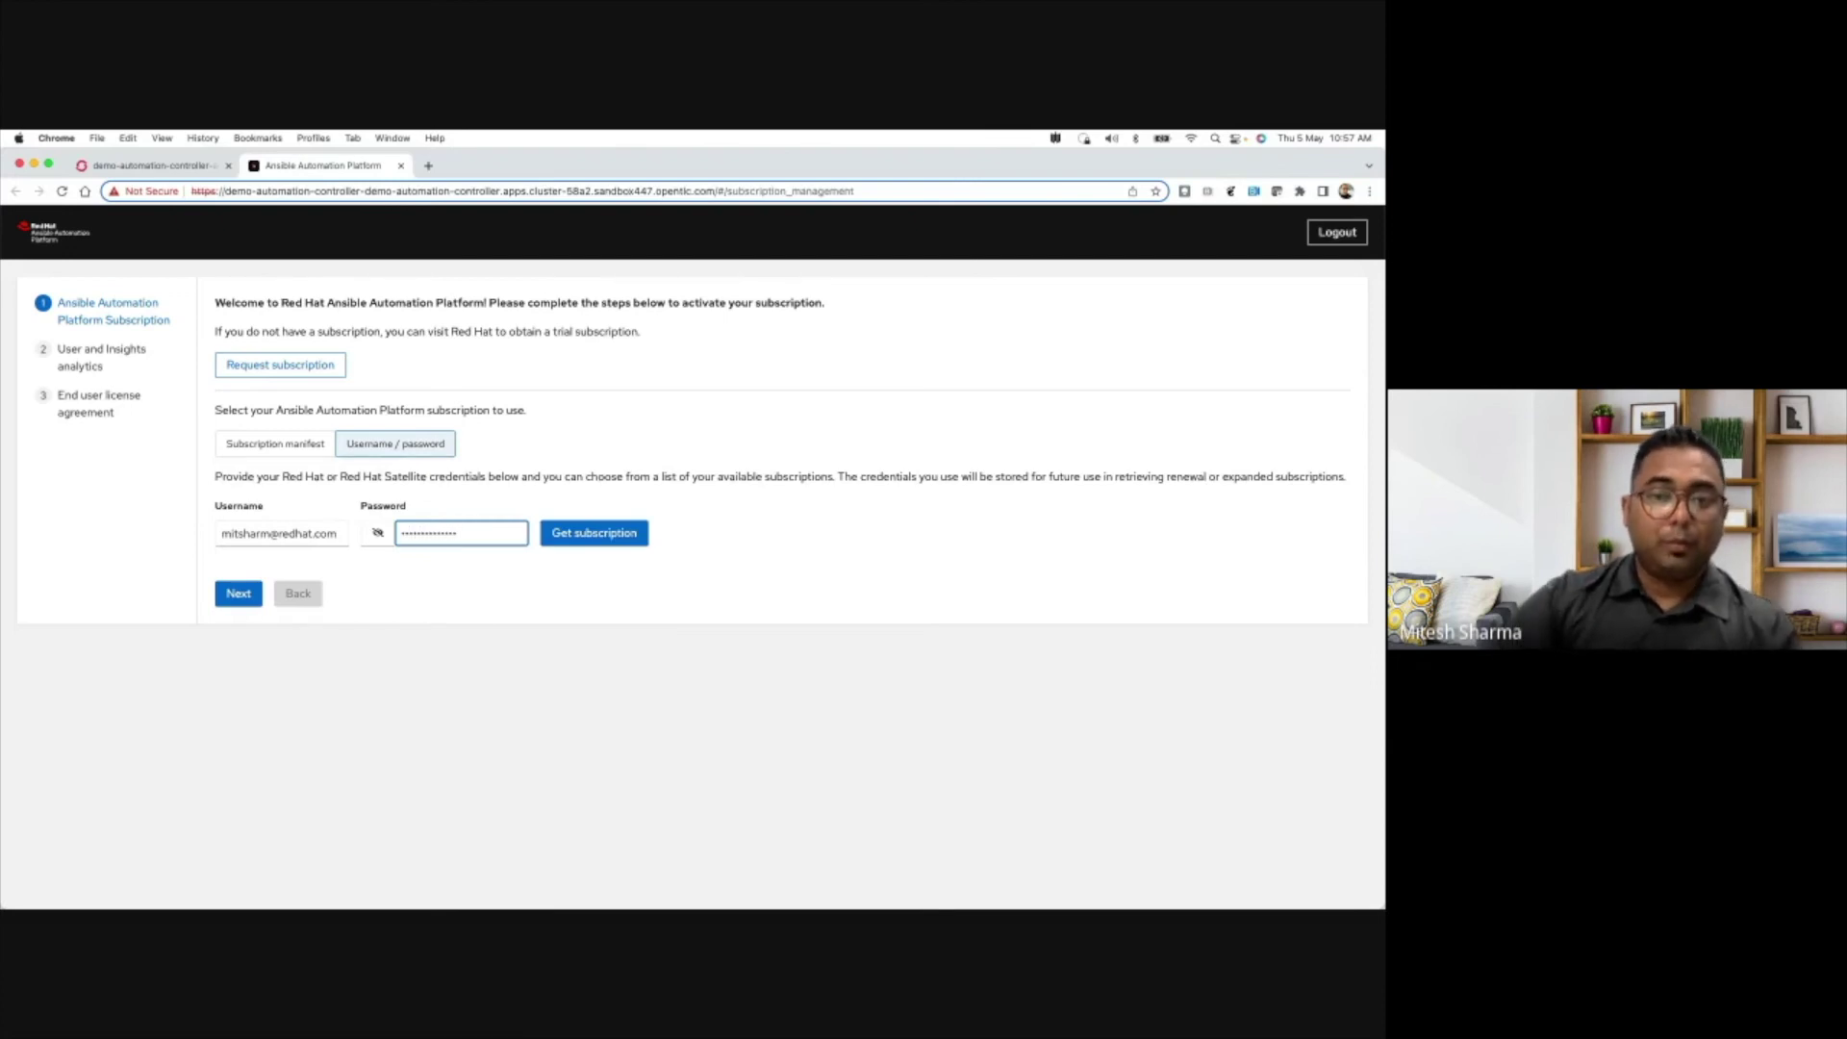
- Fetch the account's subscriptions and select the first Red Hat Developer Subscription for Individuals
left_click(611, 539)
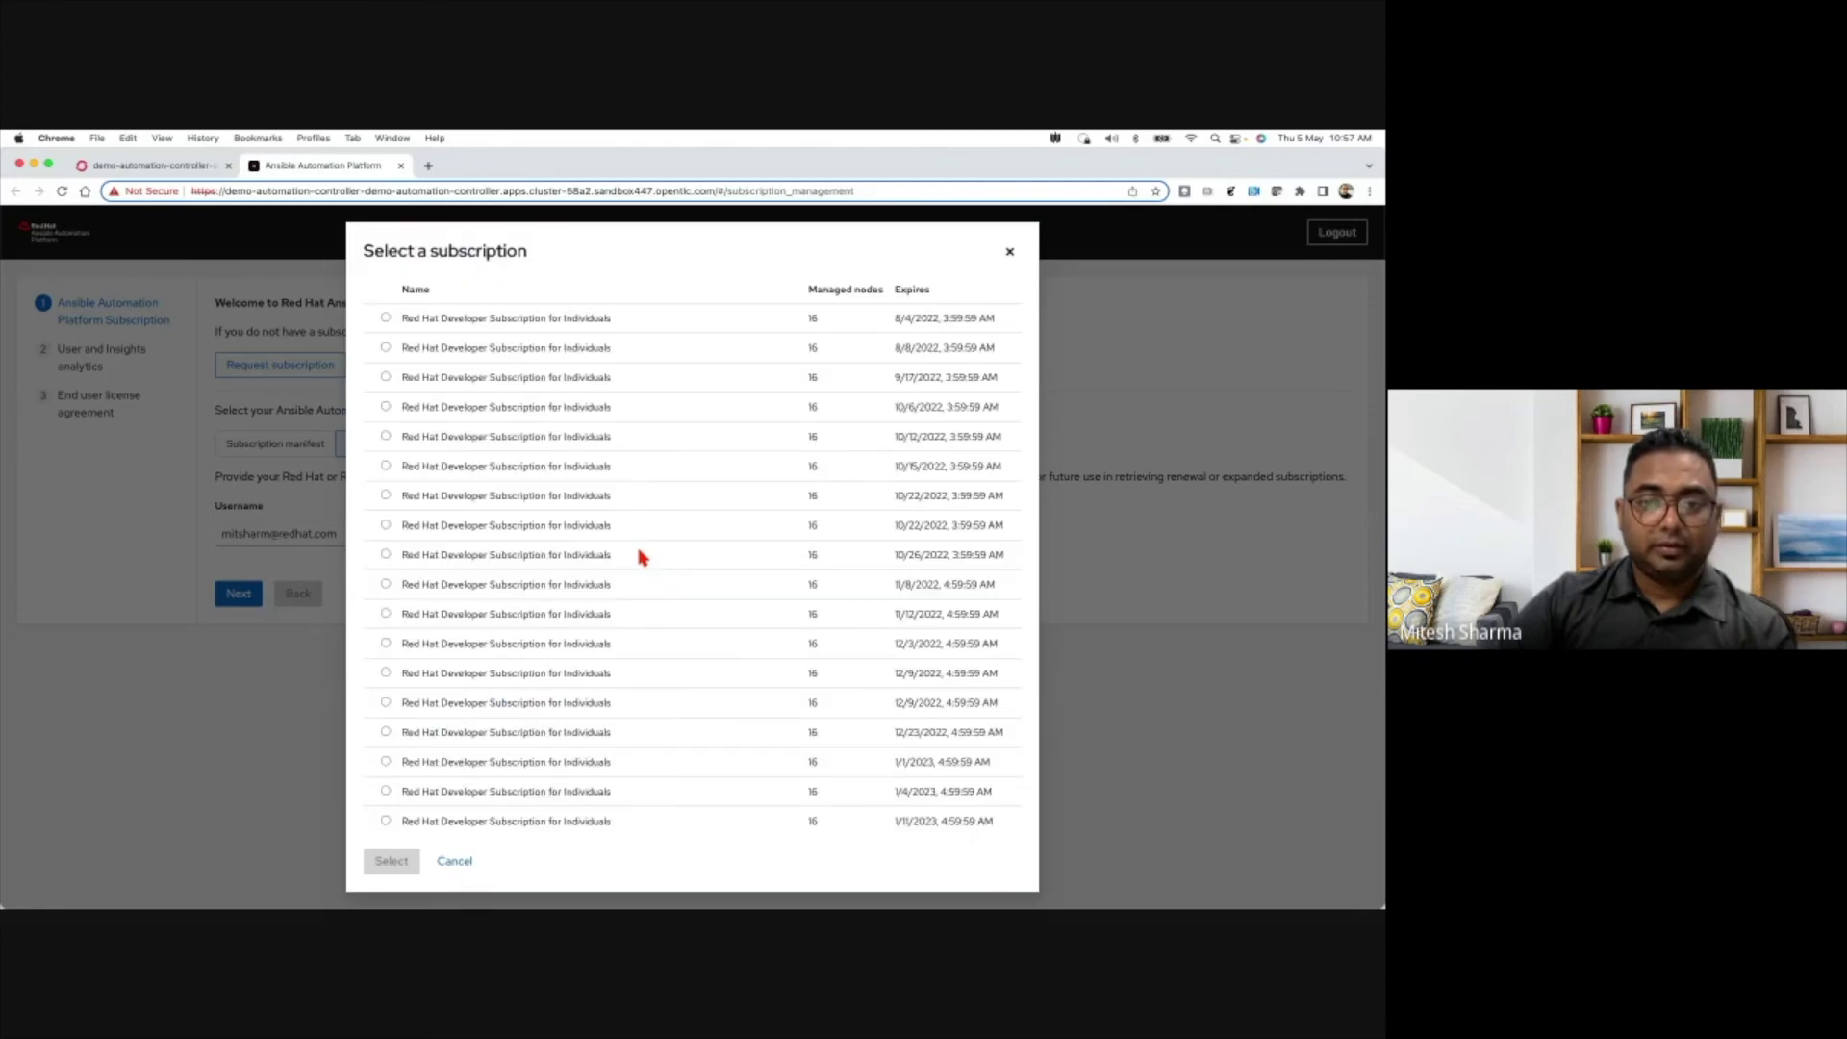
left_click(385, 318)
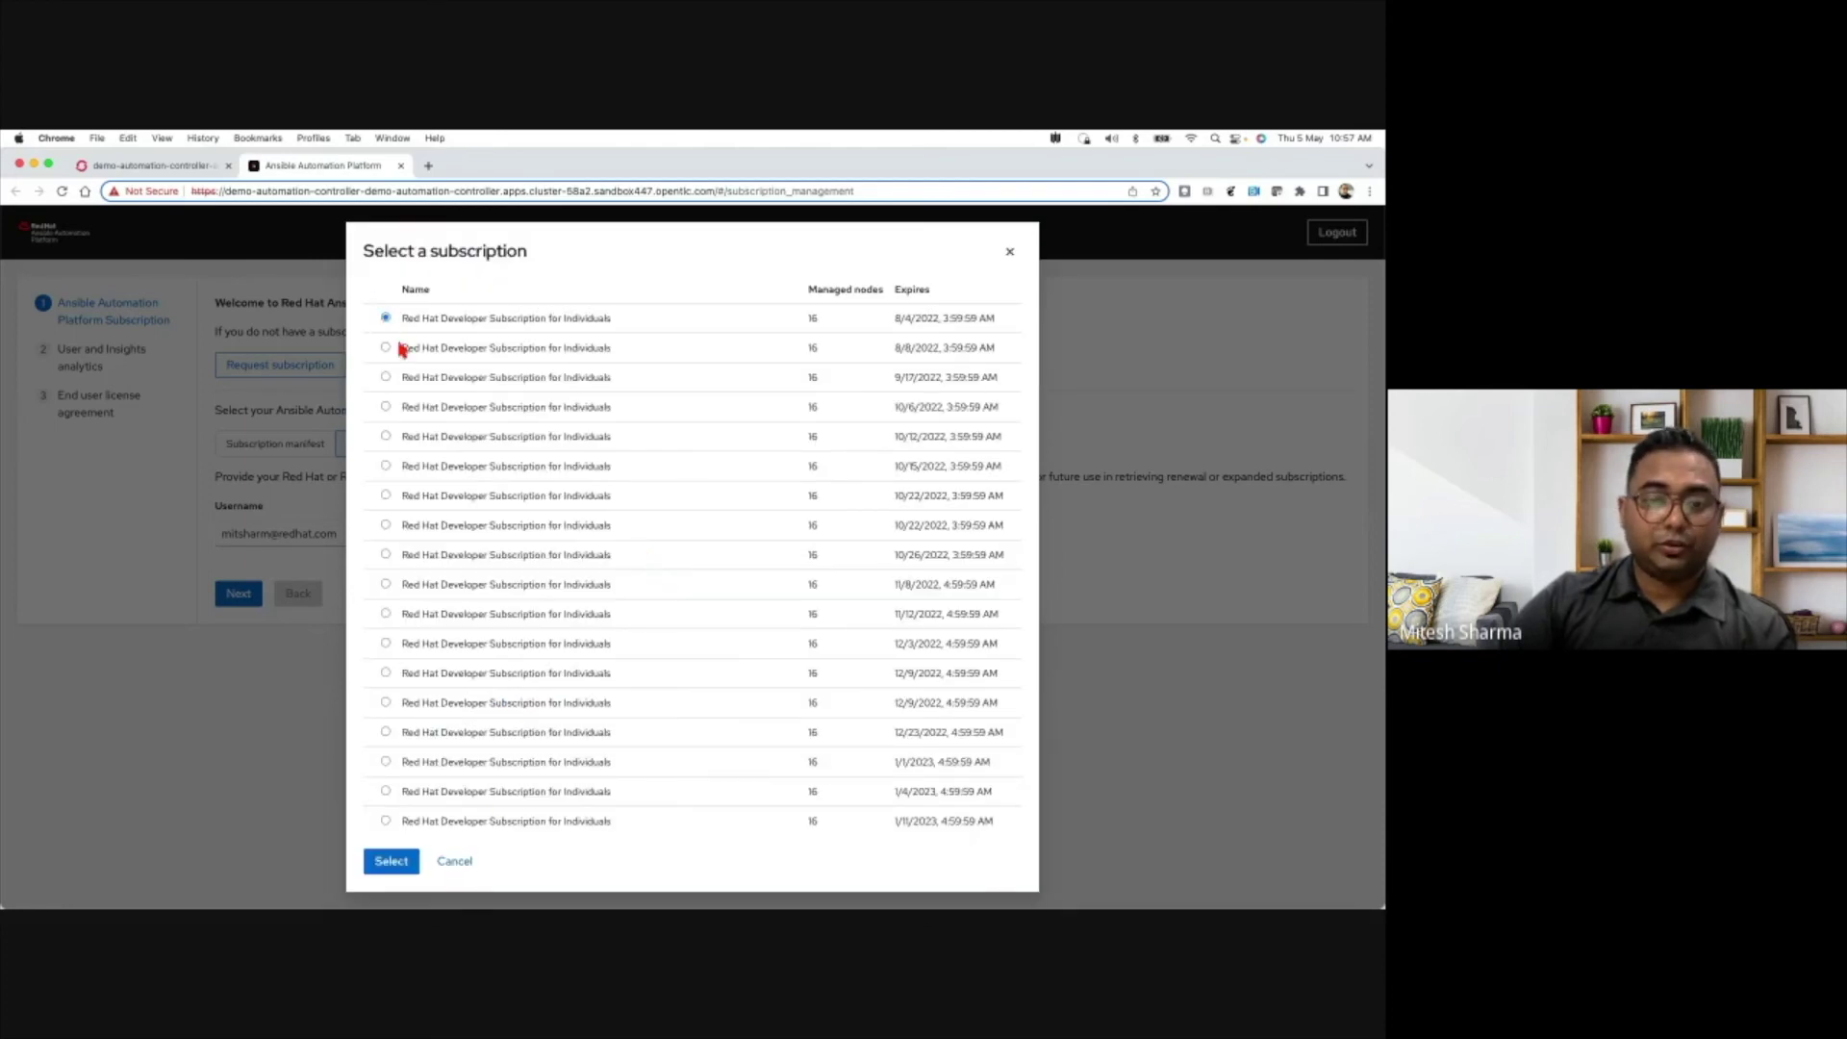
left_click(391, 863)
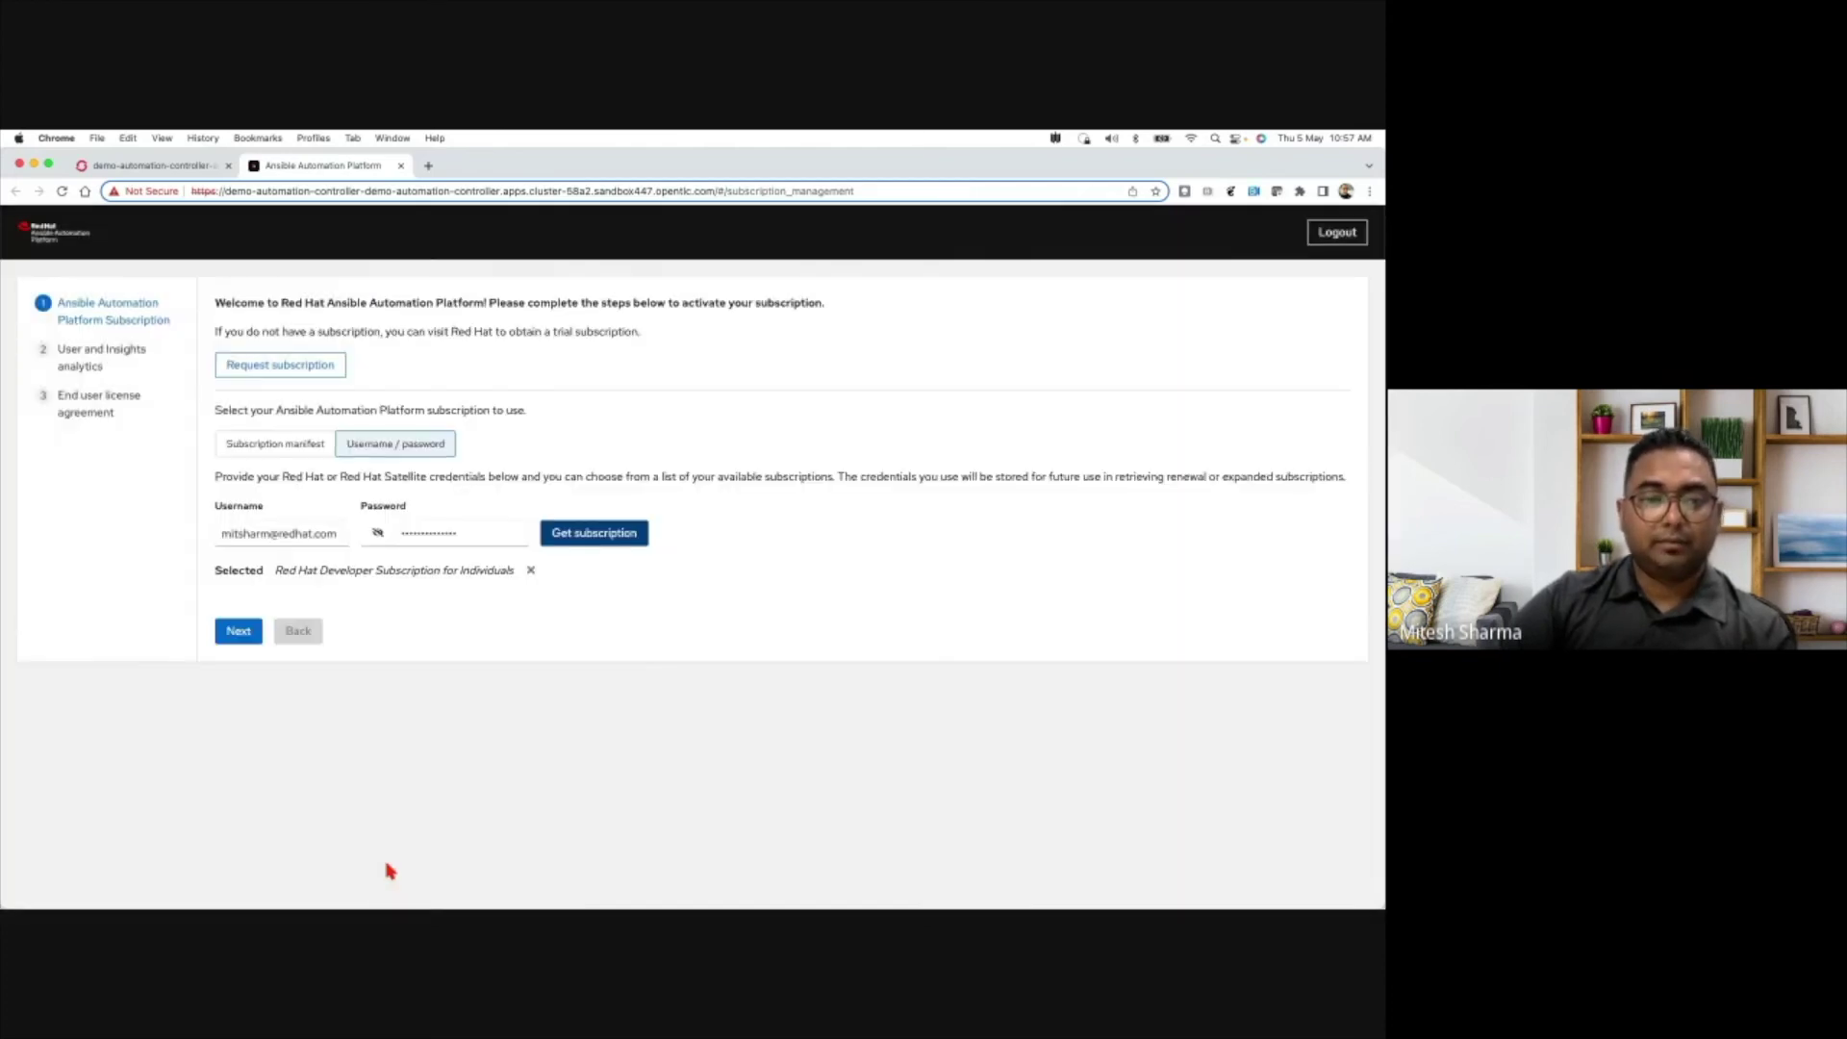
- Proceed past the subscription and analytics steps, then accept the End User License Agreement
left_click(237, 631)
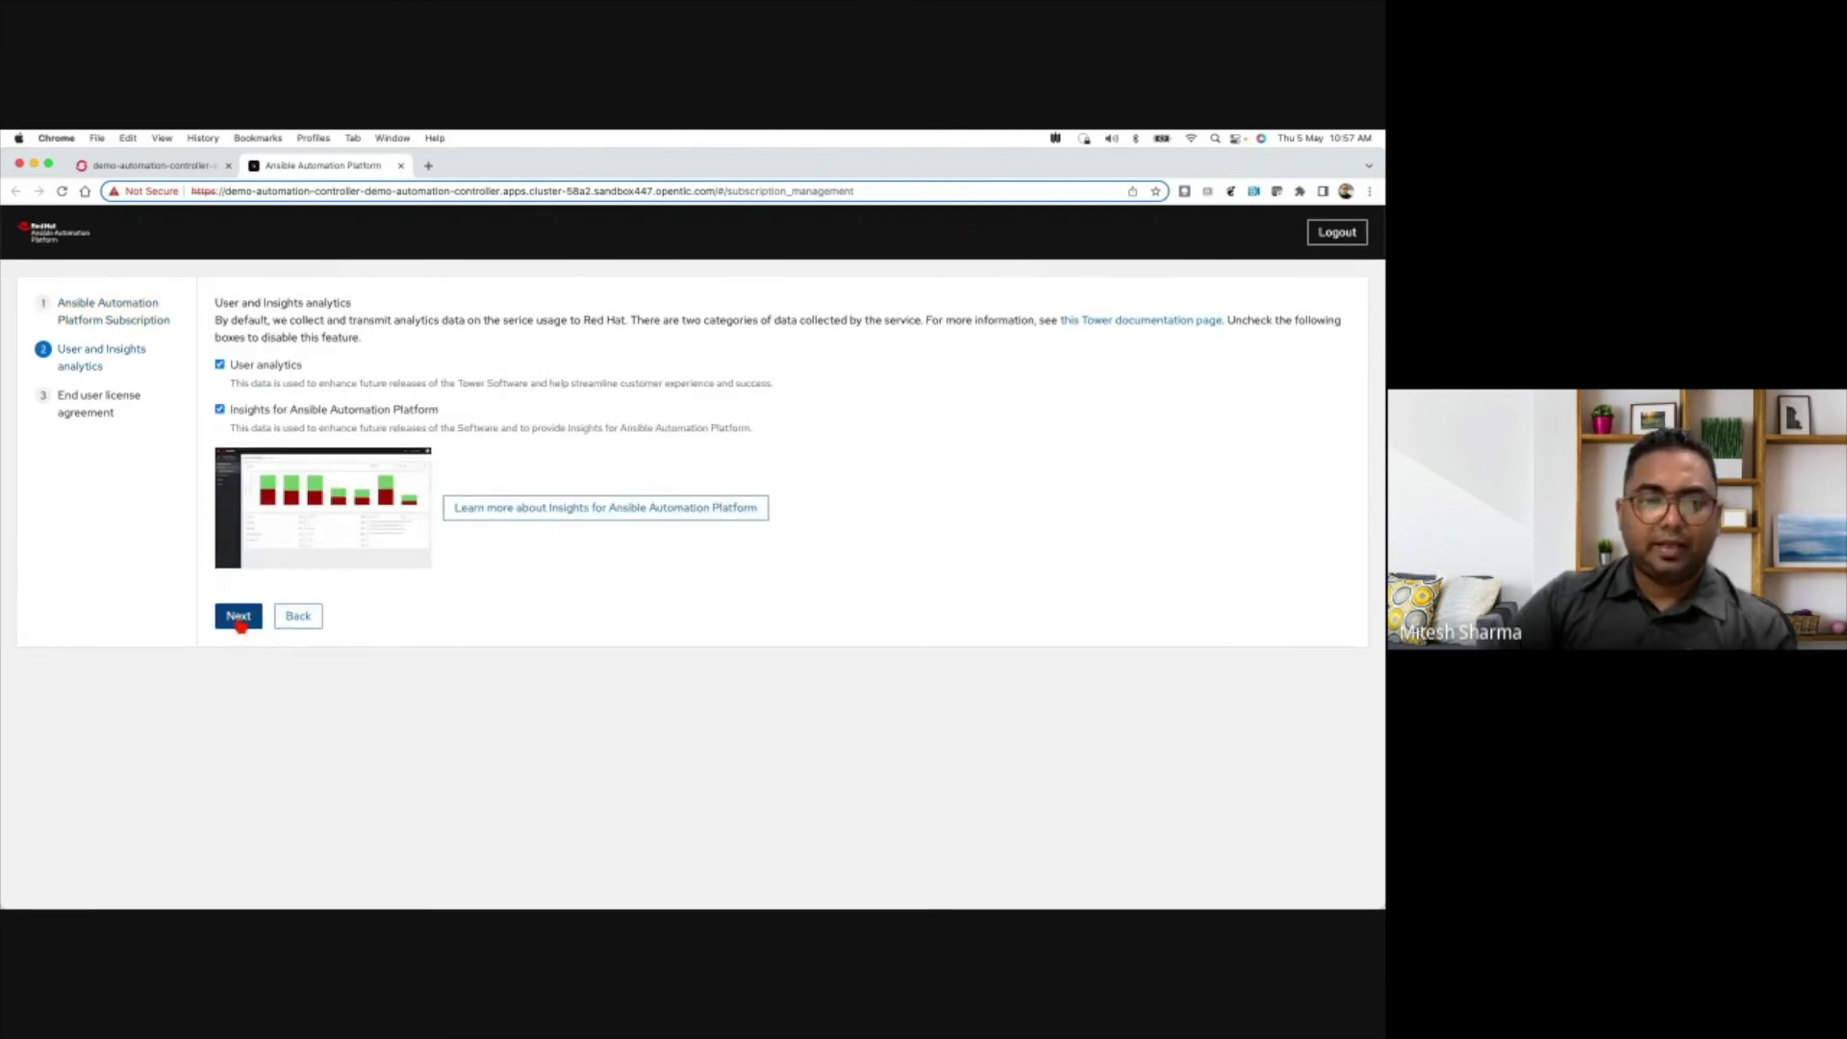
left_click(238, 617)
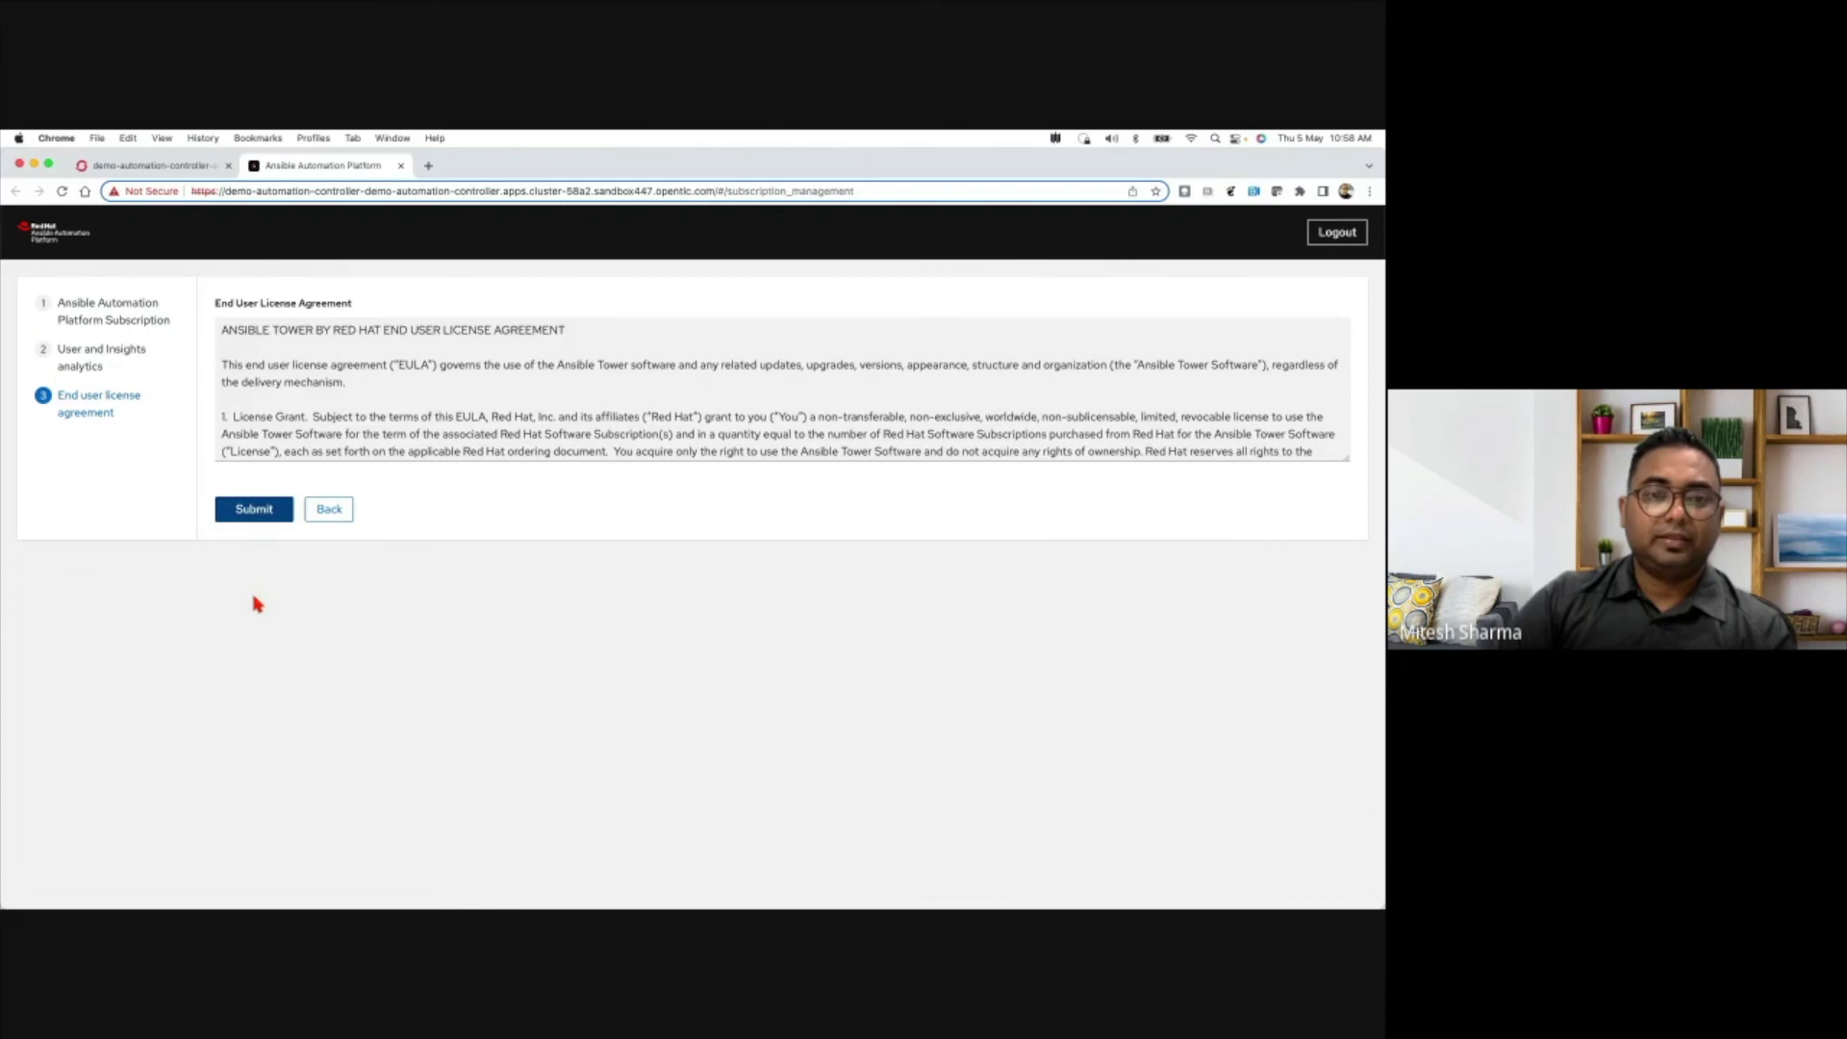
left_click(255, 511)
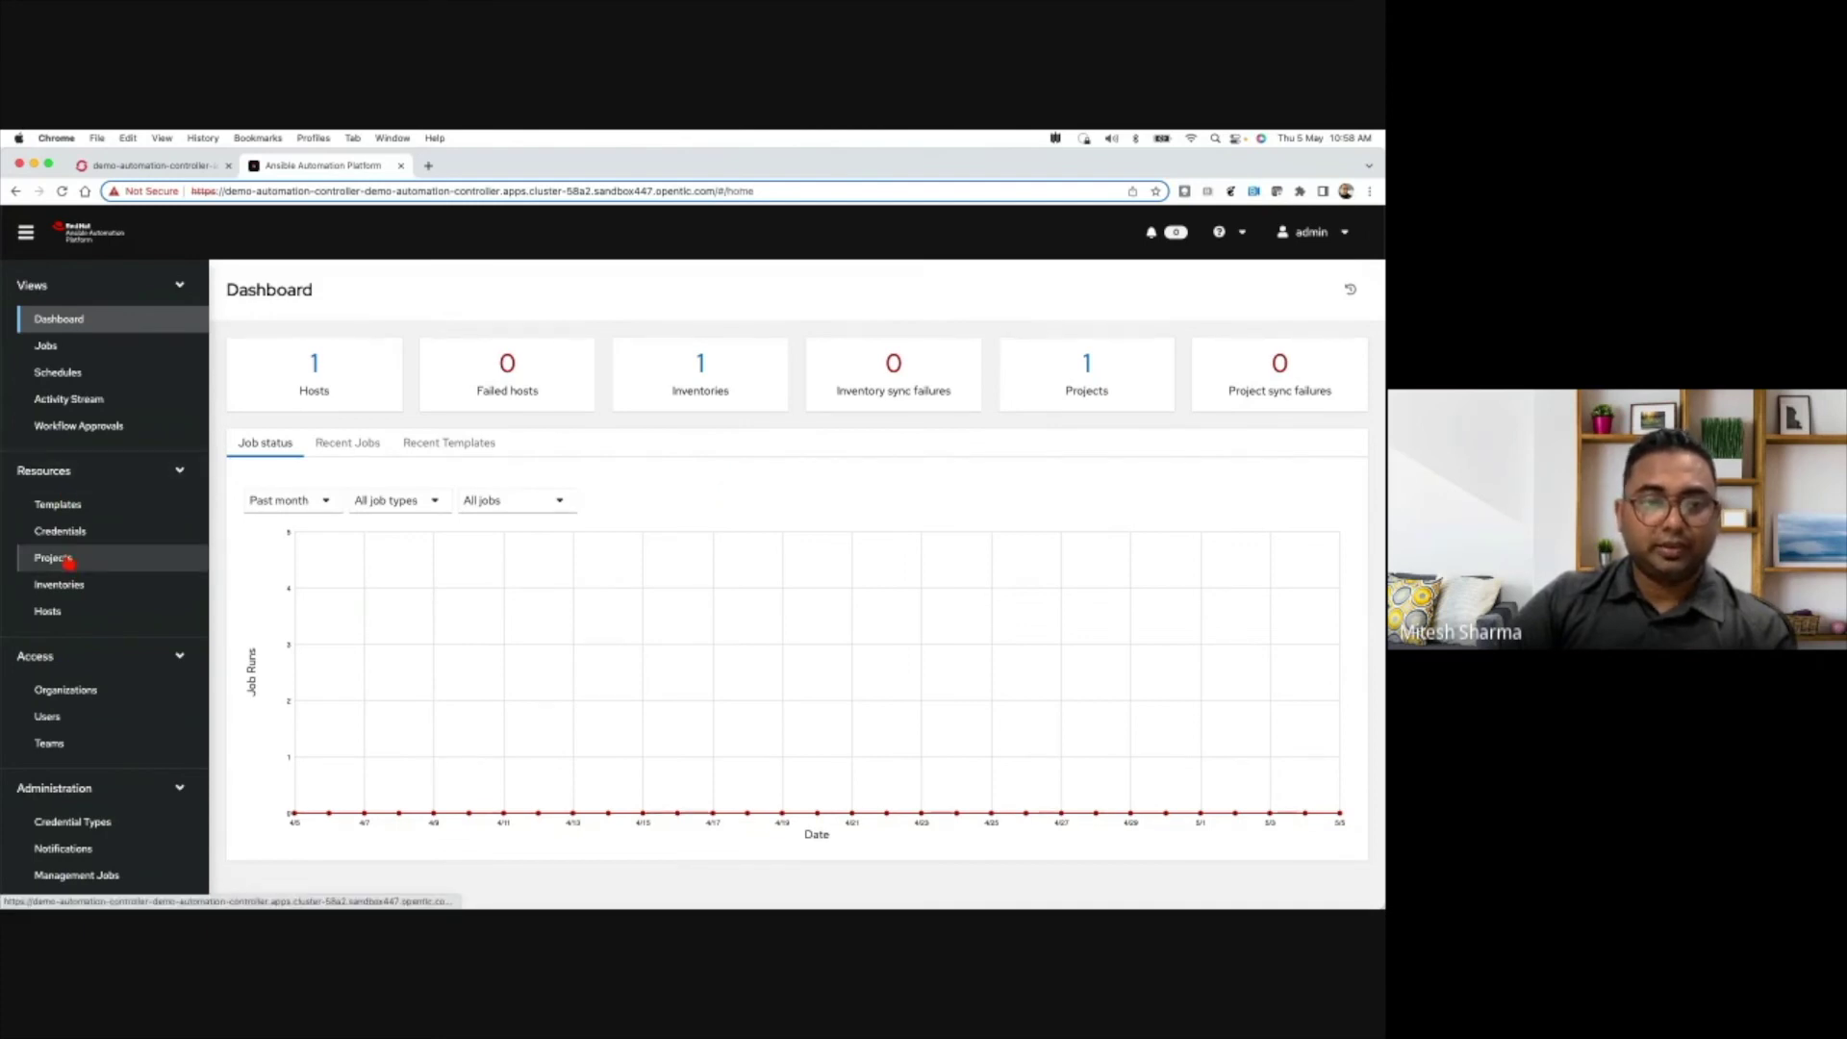
- Sync Demo Project from the Projects list until Successful, then show the Templates list
left_click(53, 558)
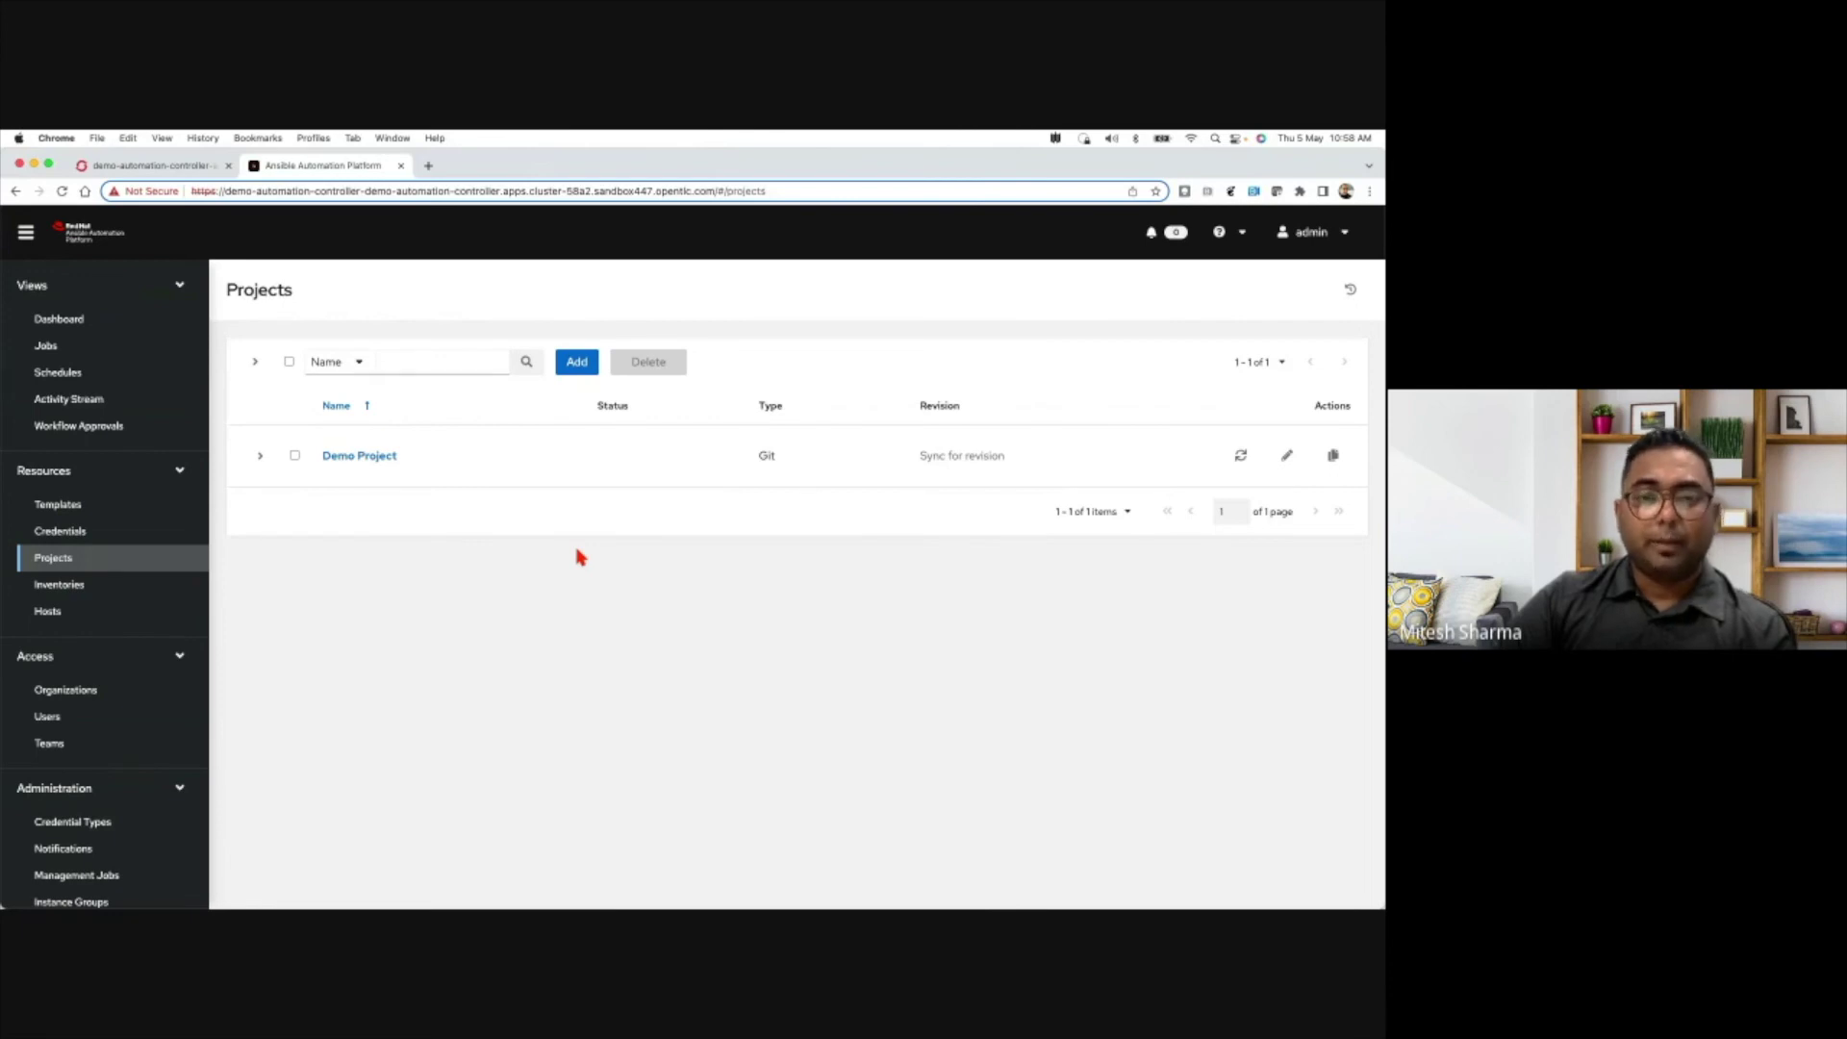
left_click(1241, 456)
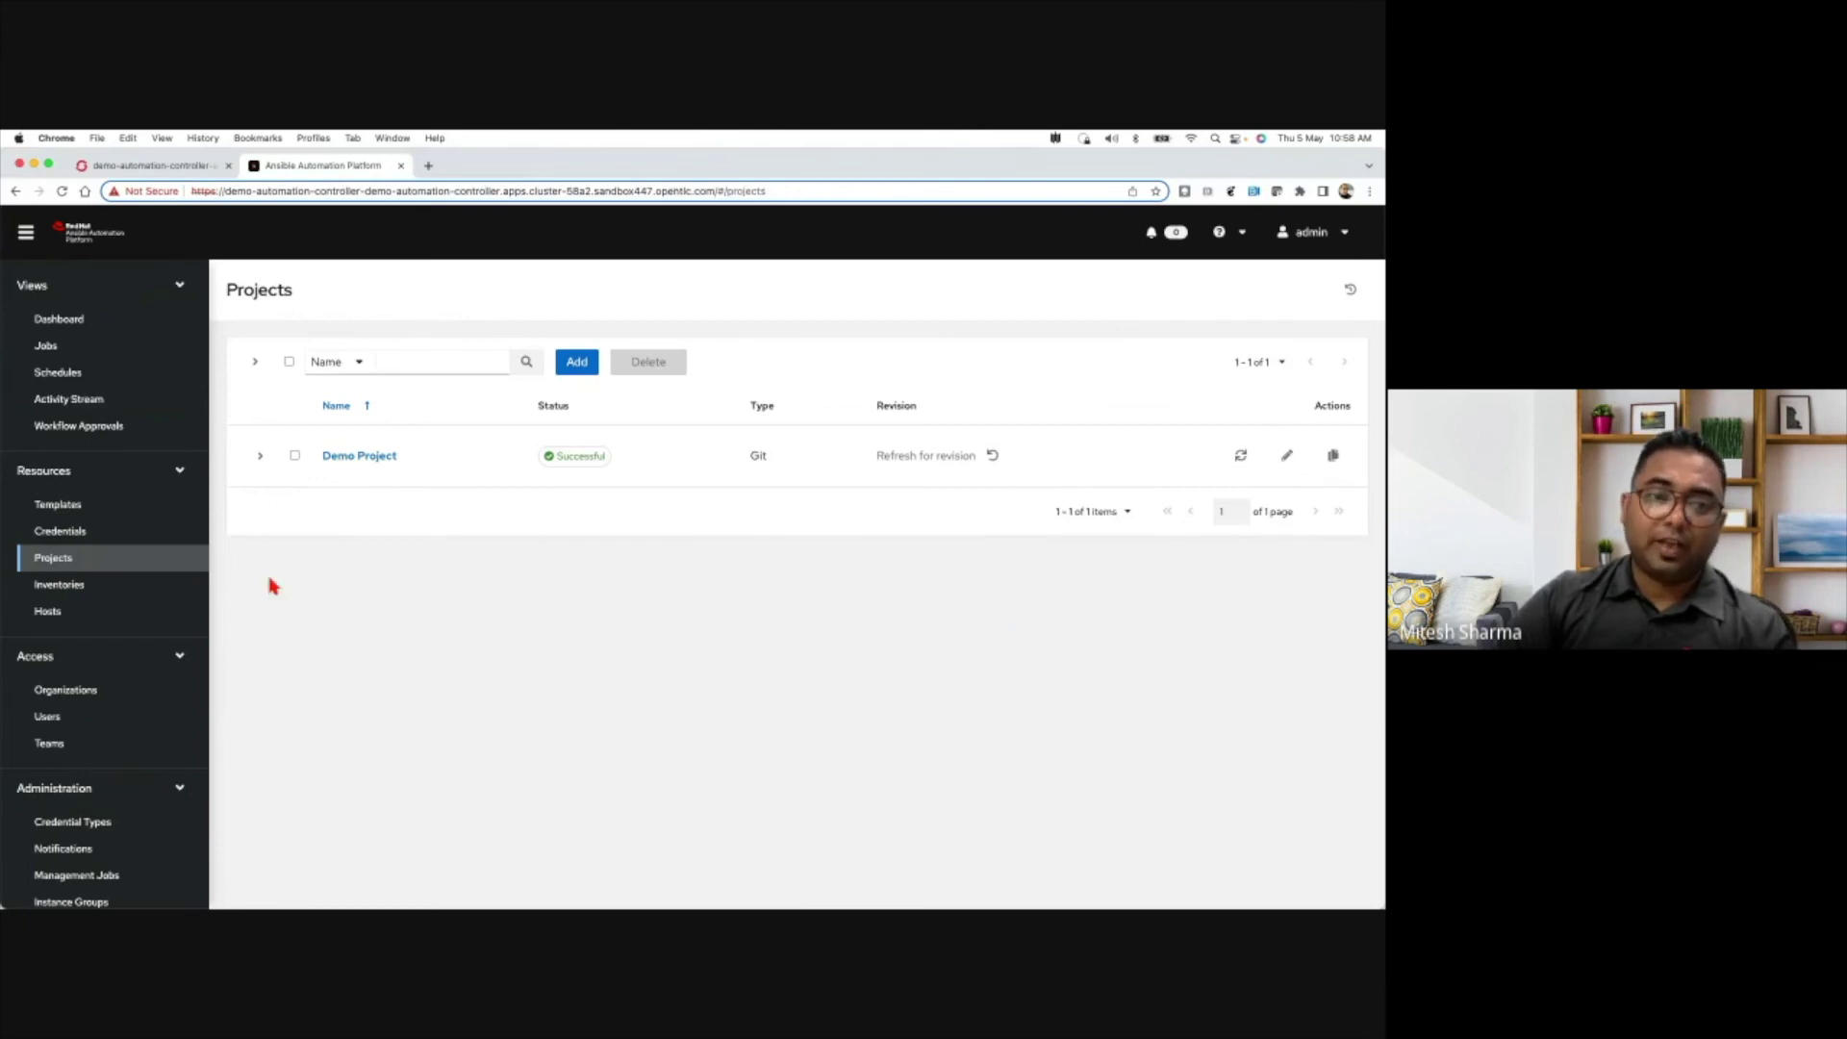
left_click(53, 500)
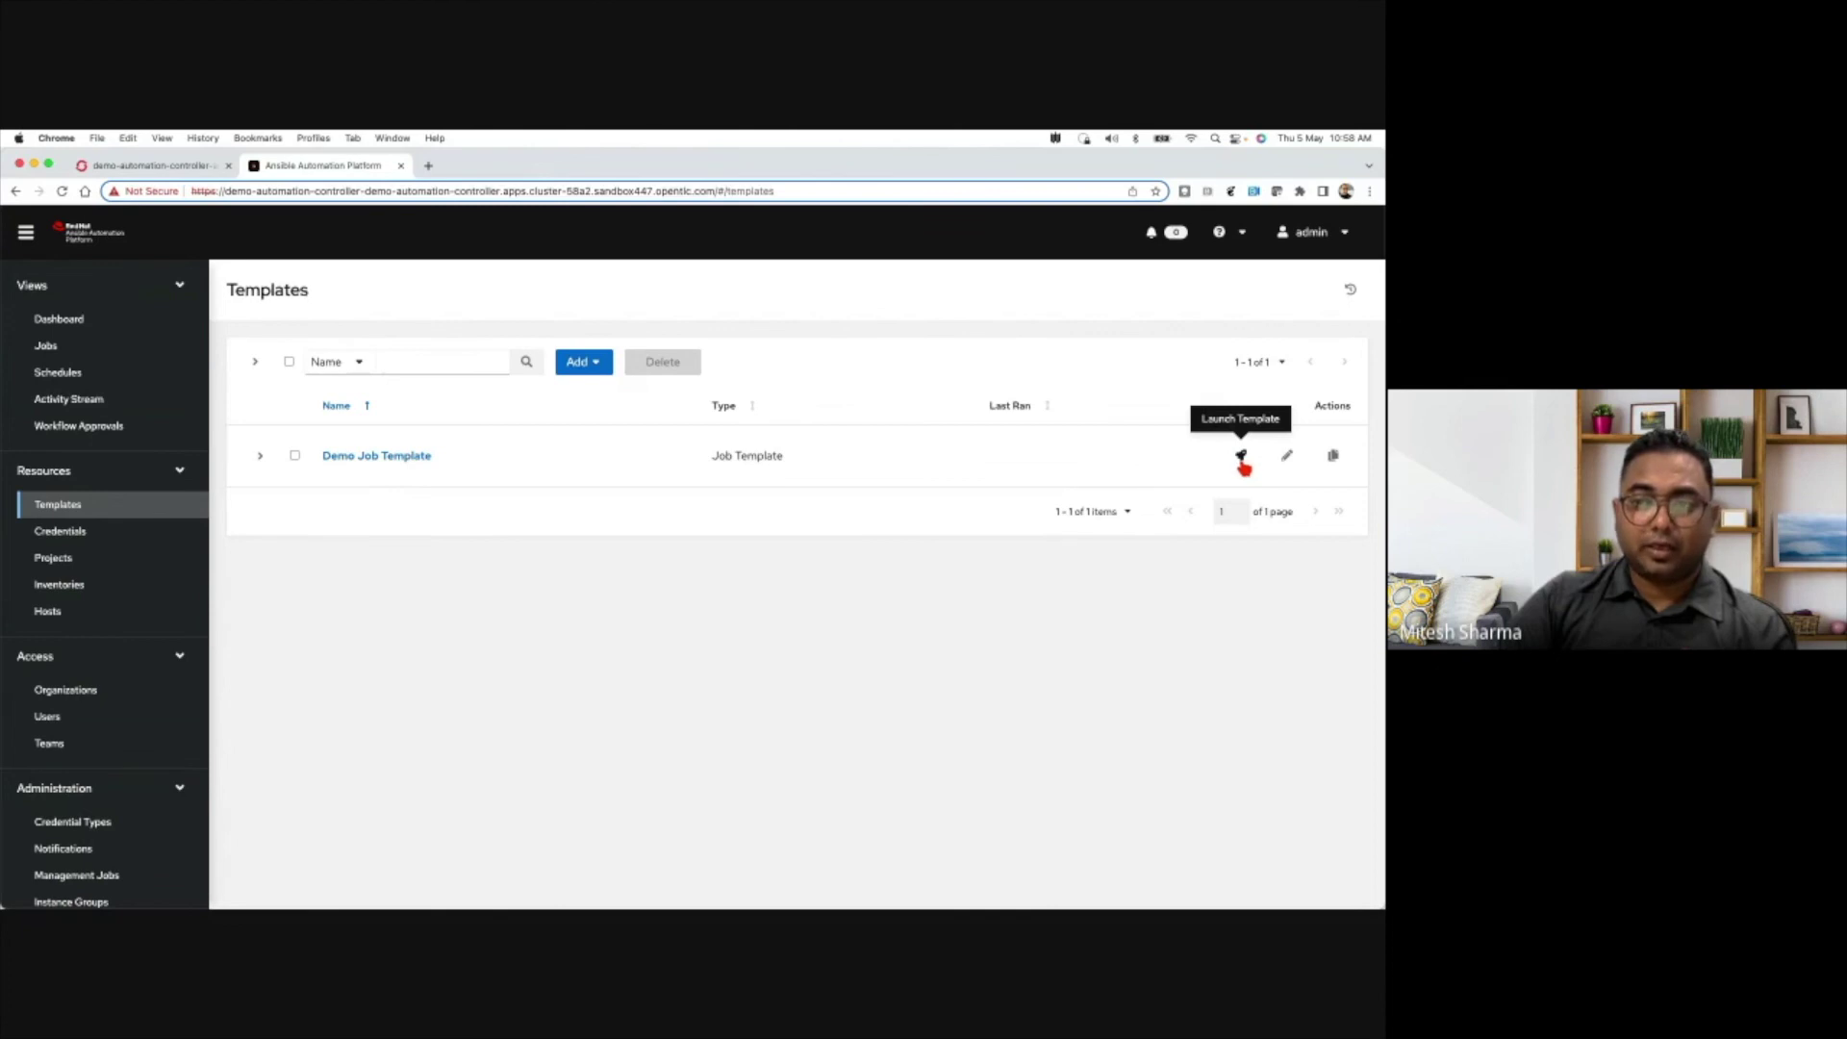
- Launch Demo Job Template, let it finish with ok=2, then advance slides to Thank You
left_click(1241, 460)
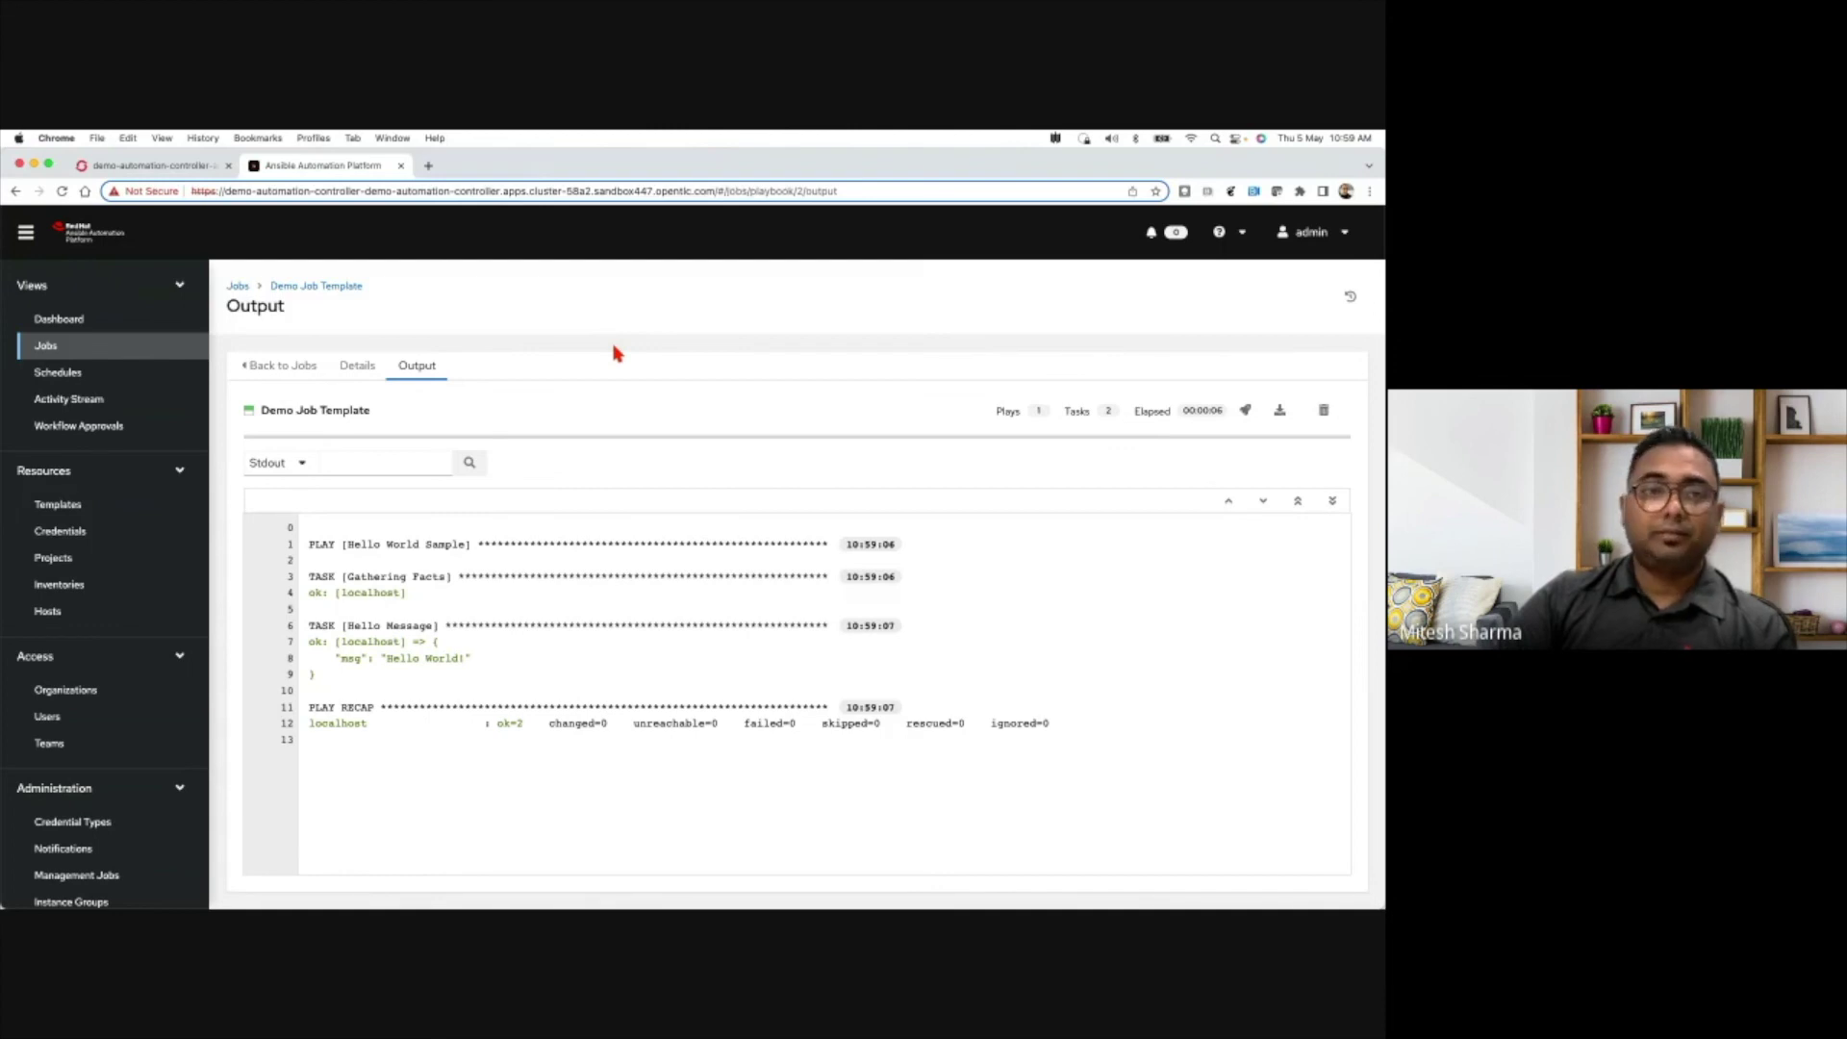
key("ctrl+Left")
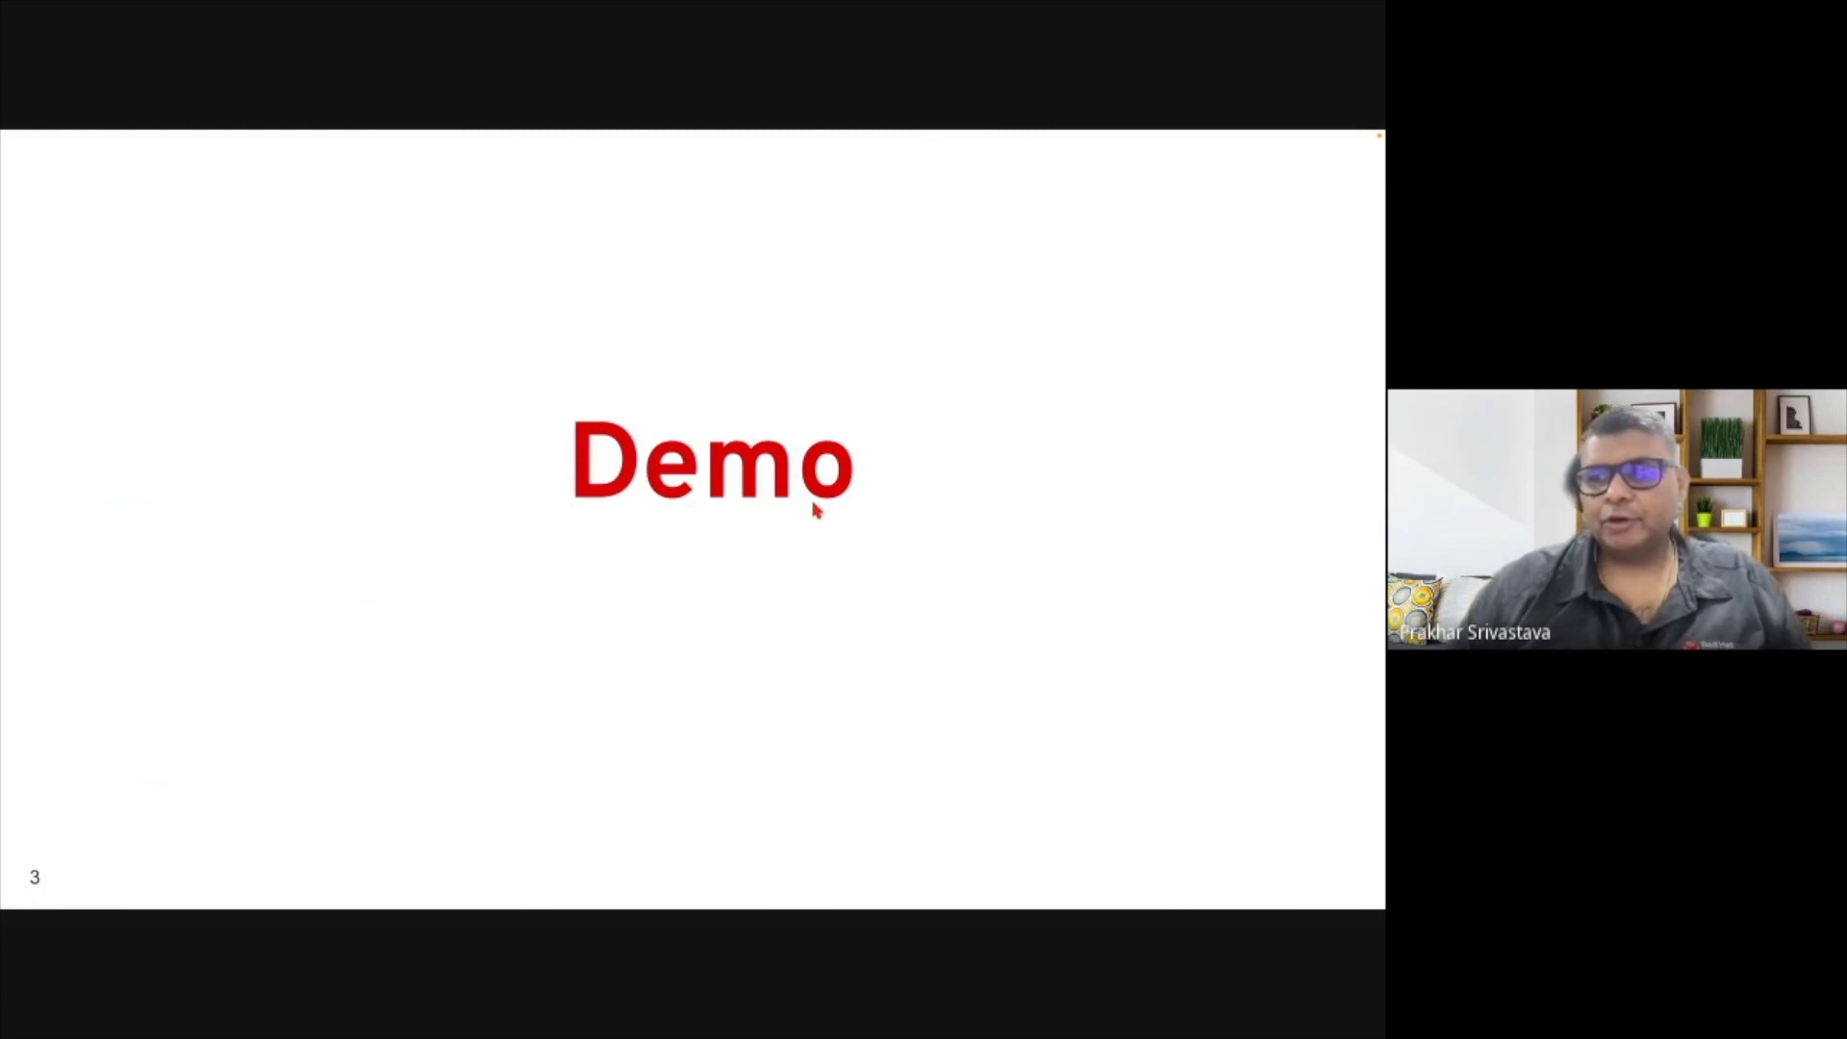
key("Right")
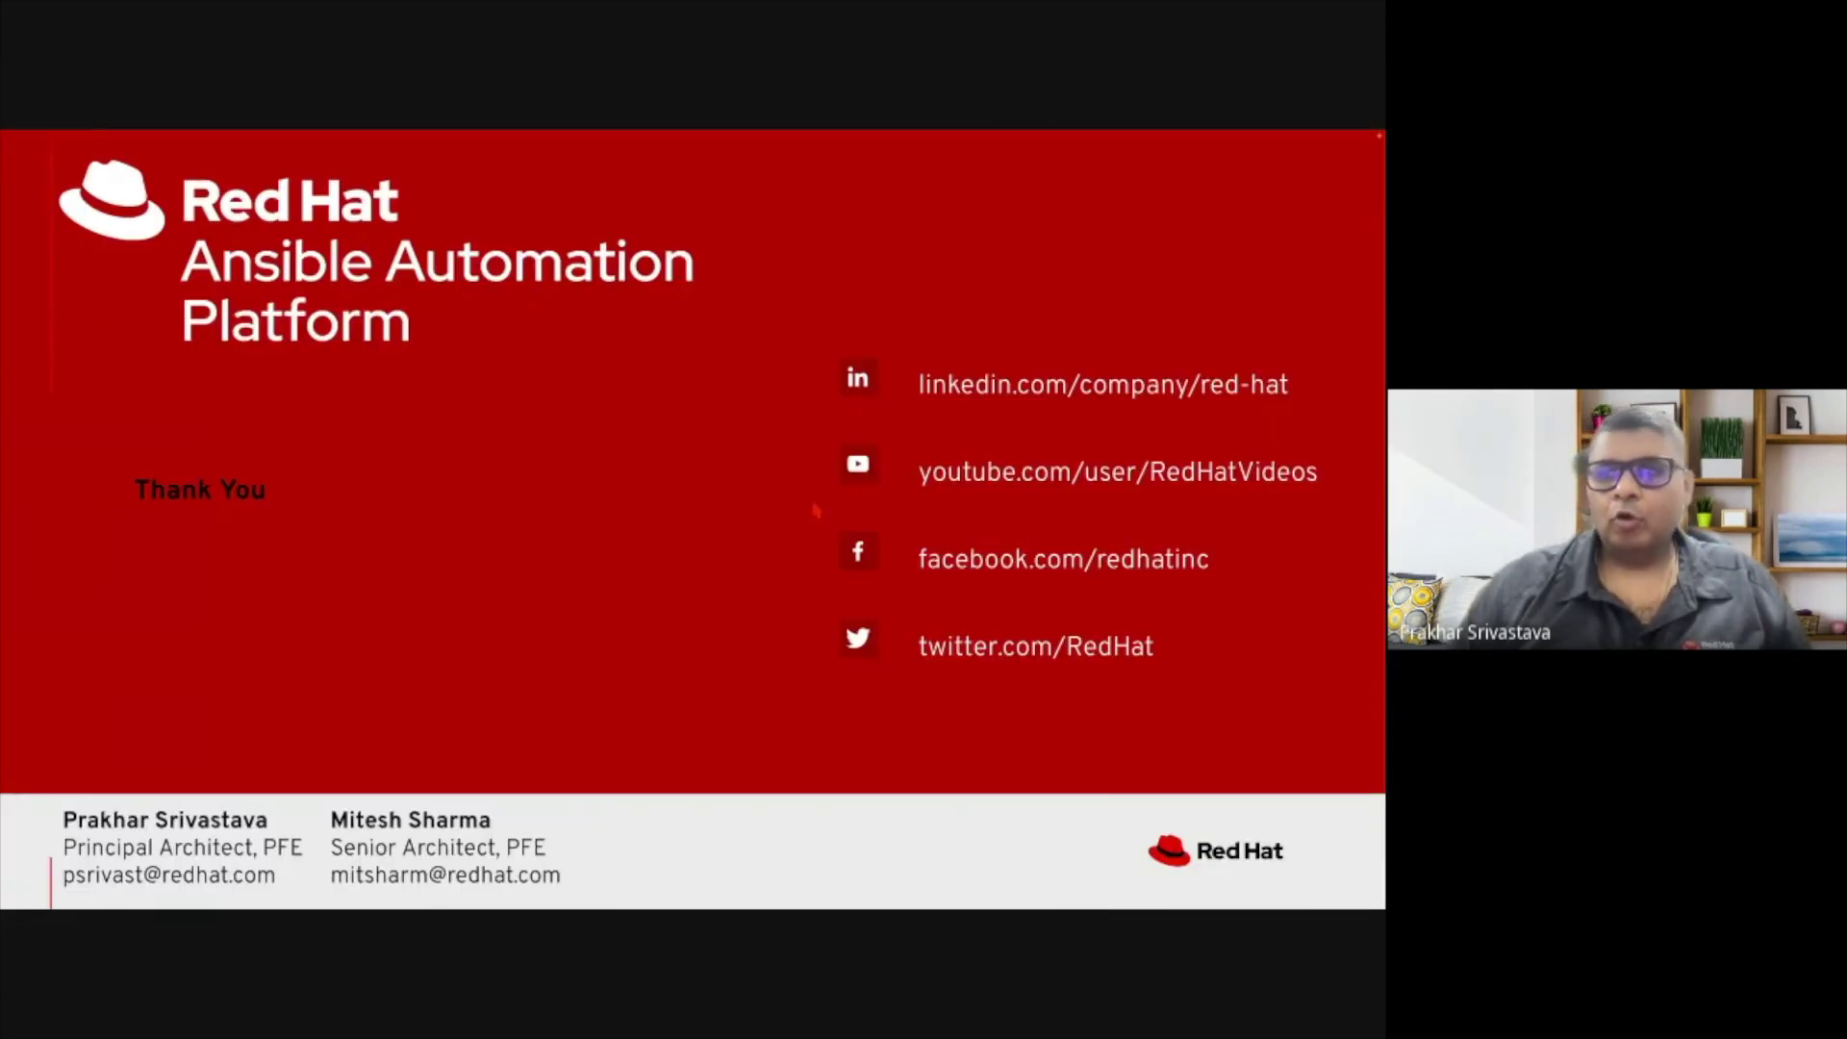